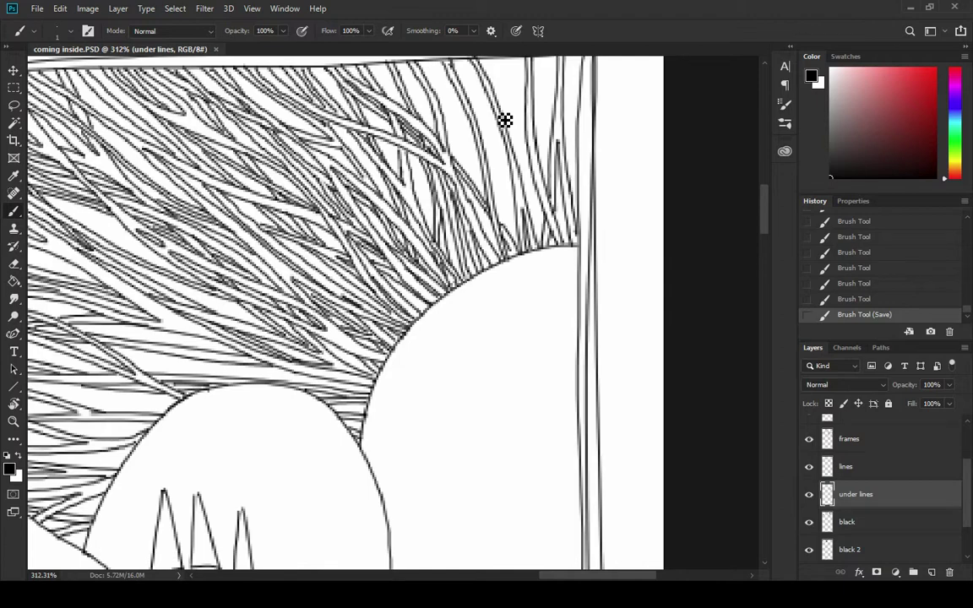
Step: Draw thin black horizontal hatching strokes on the under lines layer, between the panel's left frame and the head
left_click_drag(505, 120, 641, 1)
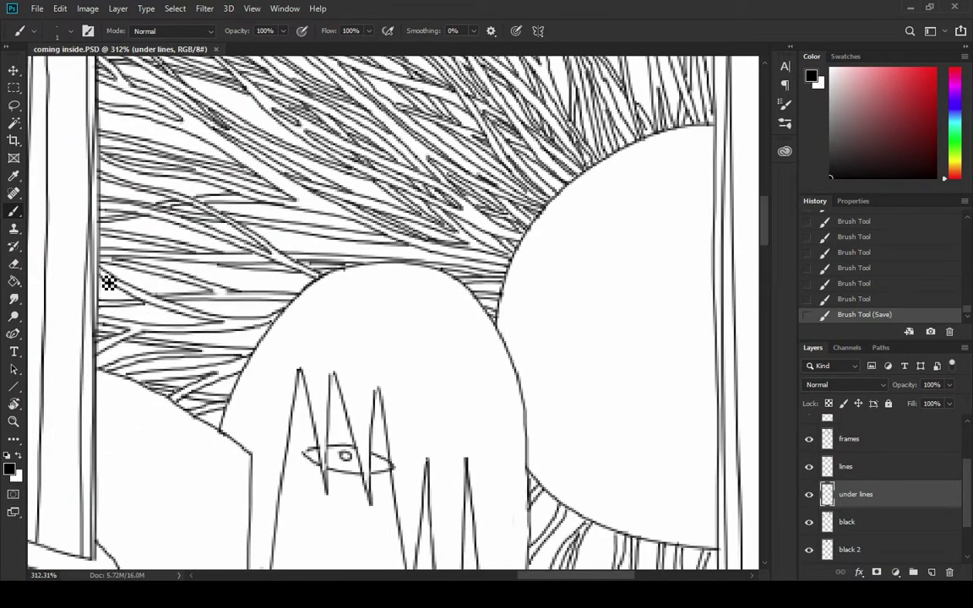
left_click_drag(100, 295, 195, 292)
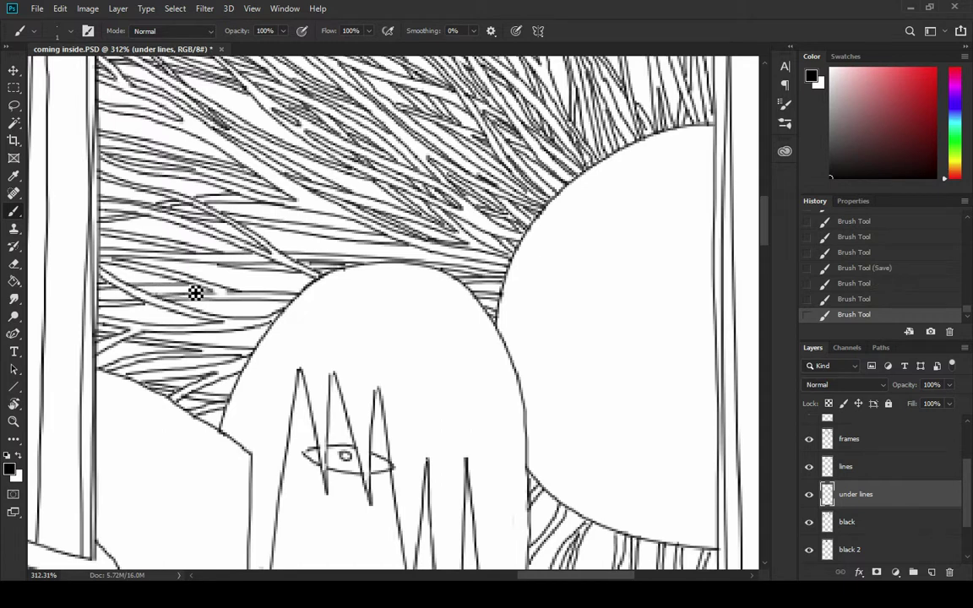
left_click_drag(131, 289, 315, 291)
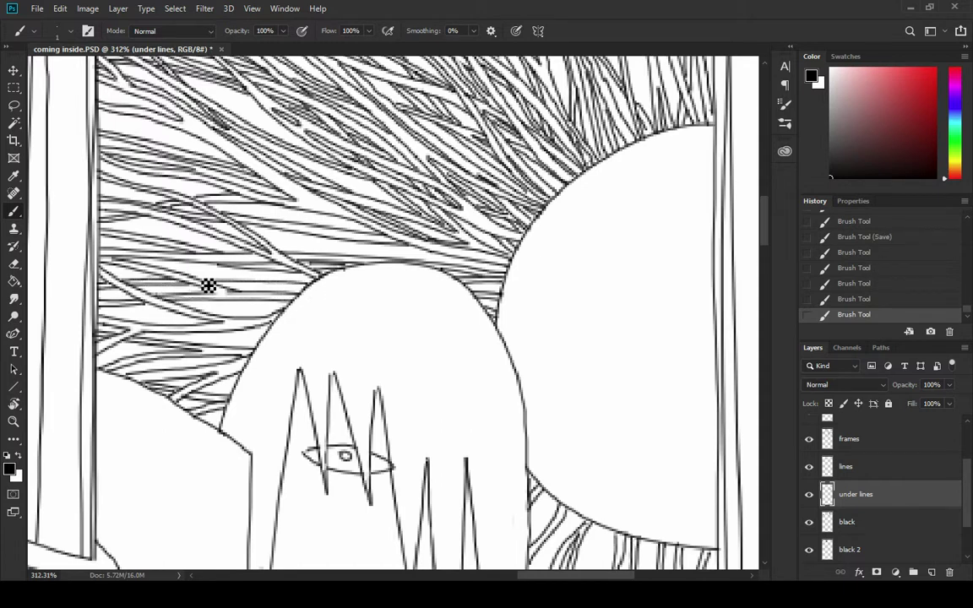
left_click_drag(220, 284, 312, 282)
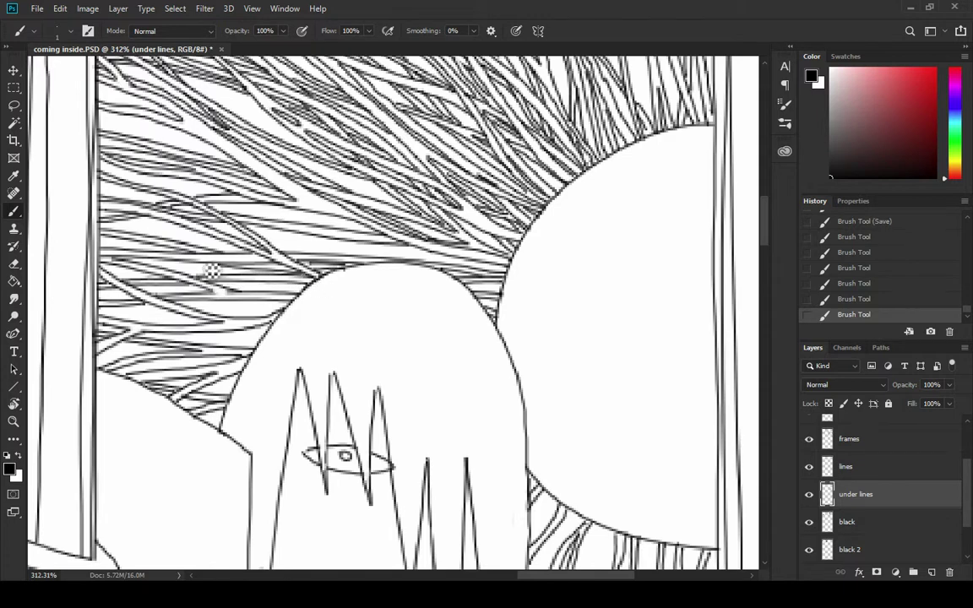
Step: Erase the overlapping line ends in the hatching beside the head with the size 5 Eraser and return to the Brush tool
key("e")
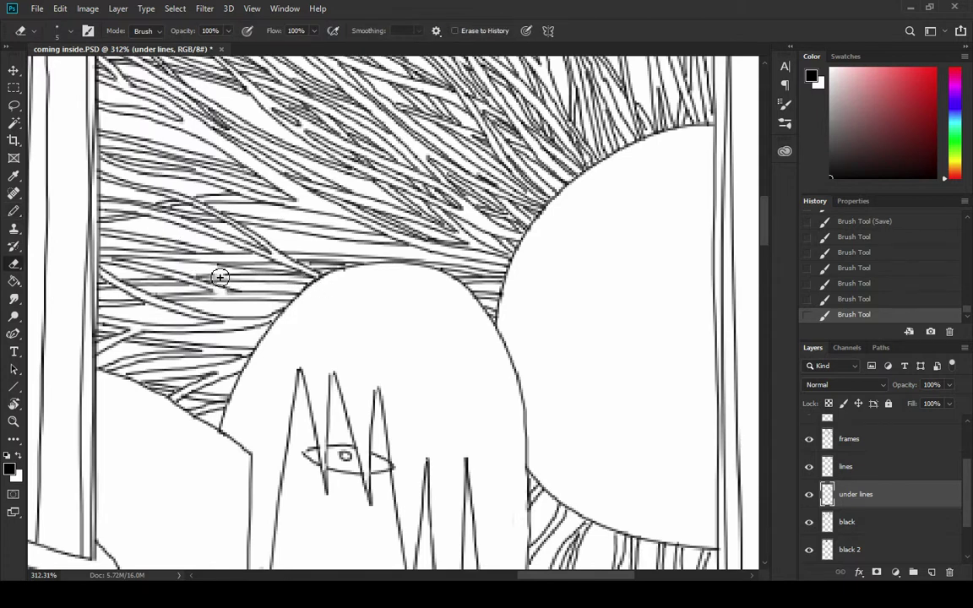
left_click_drag(220, 278, 220, 271)
key("shift+b")
left_click(215, 274)
key("ctrl+z")
key("shift+b")
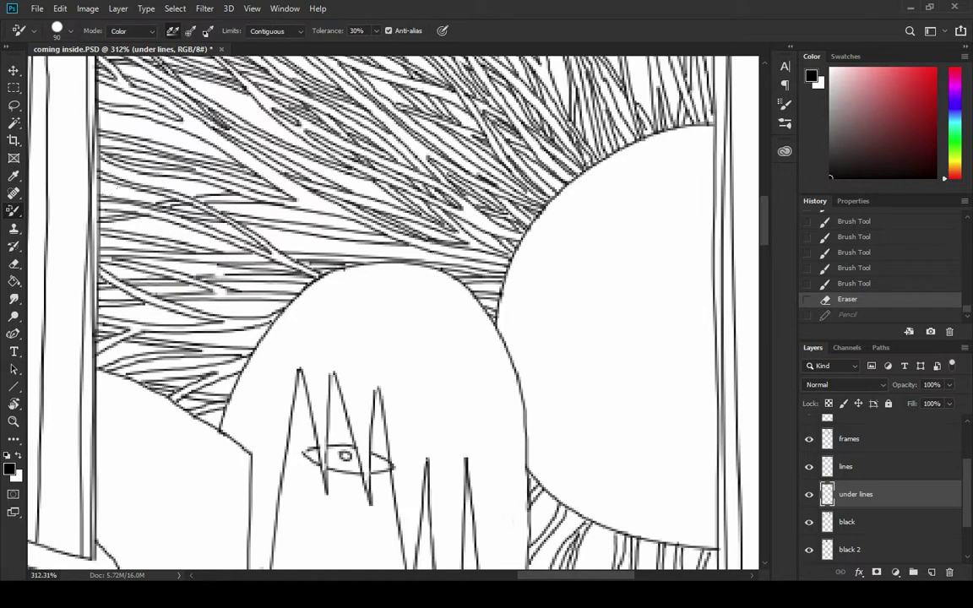
key("shift+b")
key("shift+b")
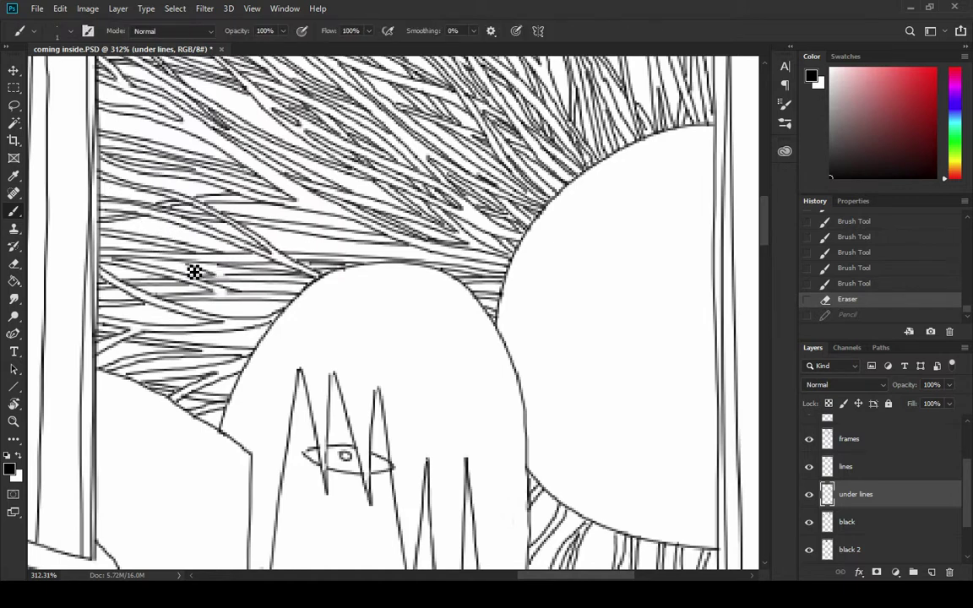
Step: Redraw short hatching strokes across the erased patch and add another reaching the left frame
mouse_move(186, 269)
left_mouse_down()
mouse_move(226, 276)
mouse_move(178, 271)
mouse_move(239, 282)
left_mouse_up()
key("ctrl+z")
key("ctrl+z")
left_click_drag(160, 260, 97, 250)
Step: Fill the narrow gaps above the figure's shoulder, between the left frame and the head, with thin hatching strokes
scroll(108, 212, "down", 2)
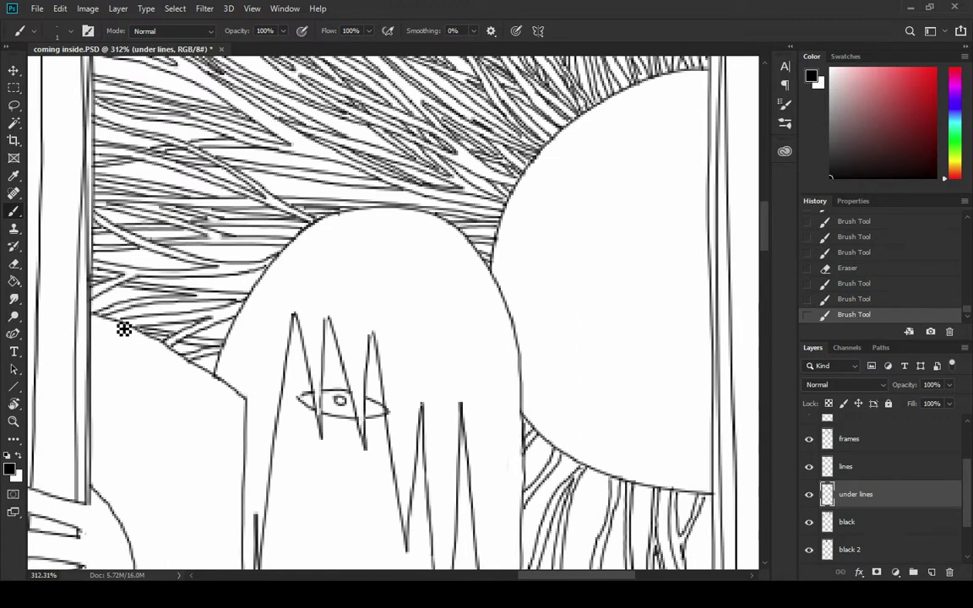
left_click_drag(124, 300, 100, 285)
left_click_drag(174, 288, 136, 261)
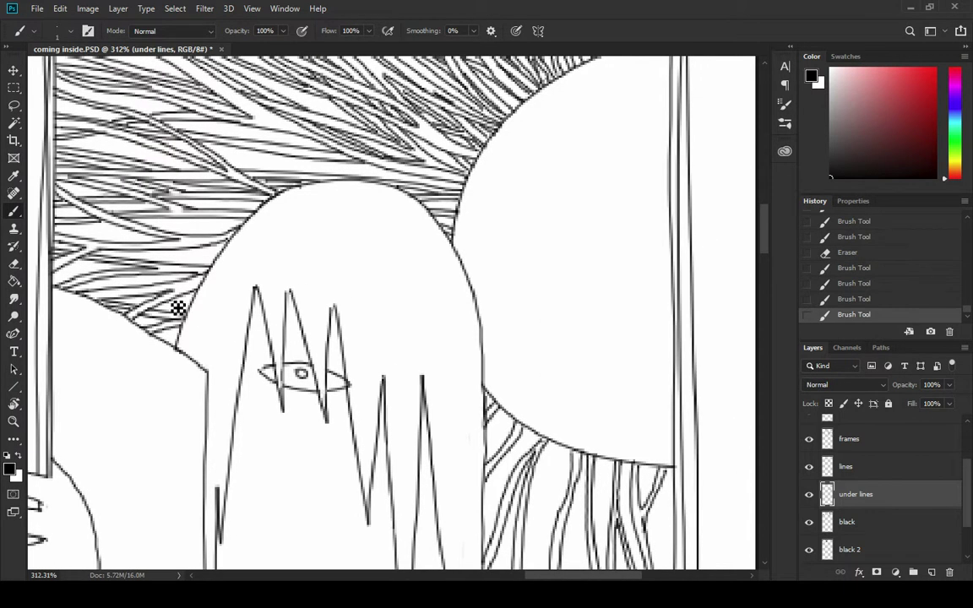
mouse_move(174, 311)
left_mouse_down()
mouse_move(200, 308)
mouse_move(147, 307)
left_mouse_up()
key("ctrl+z")
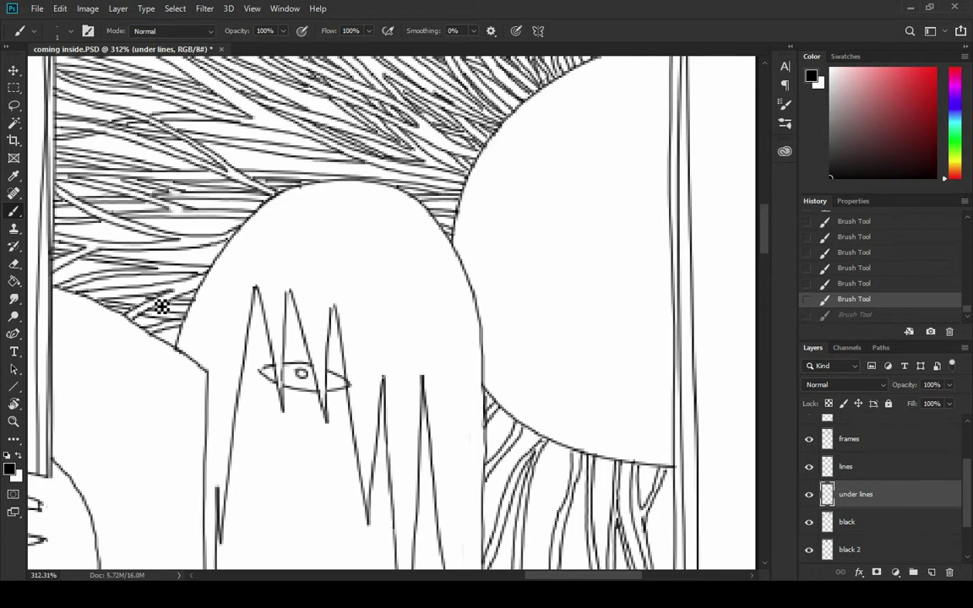
key("ctrl+shift+z")
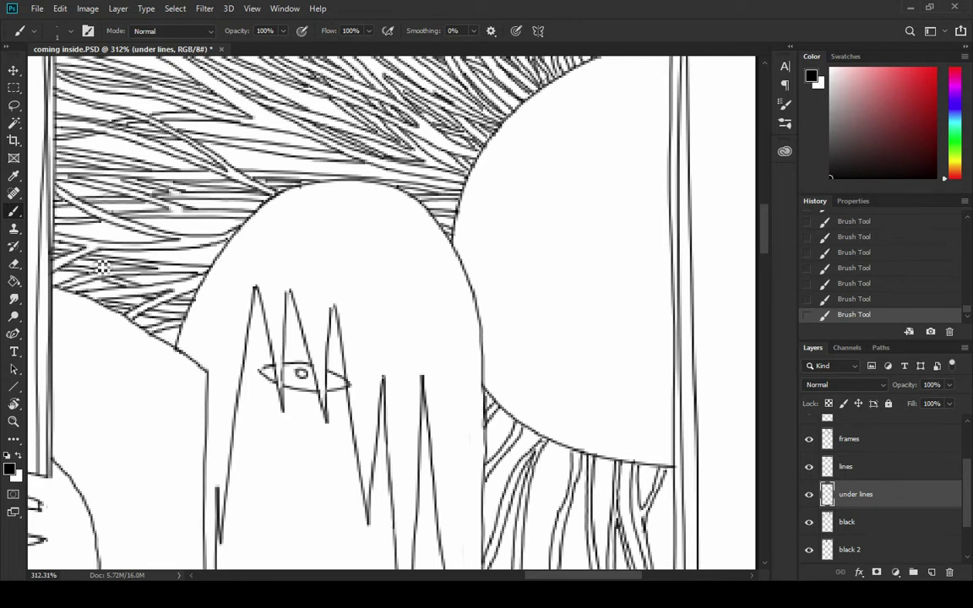
Step: Add thin strokes along the strands that run from the left frame to the side of the head
scroll(50, 228, "up", 3)
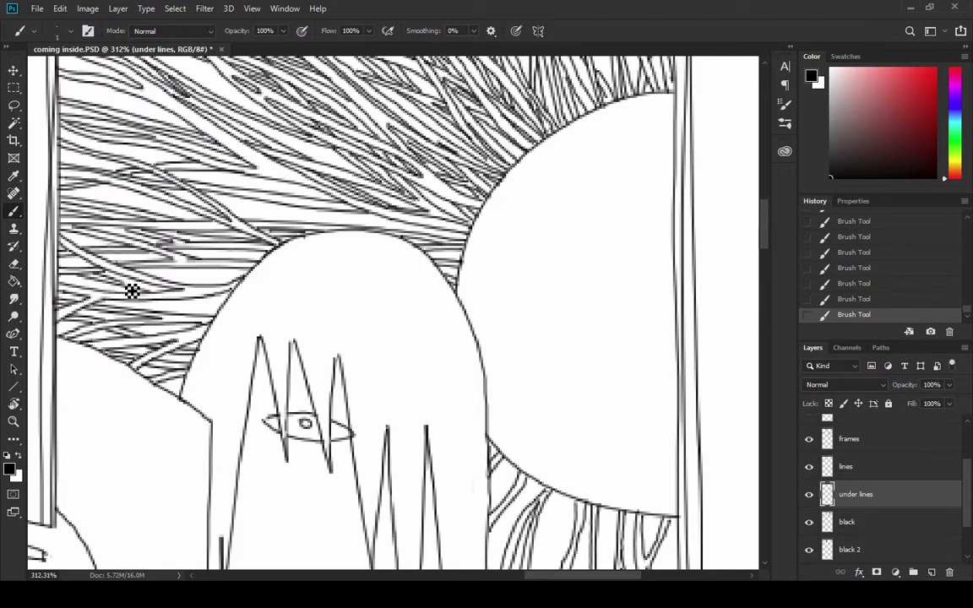
key("ctrl+z")
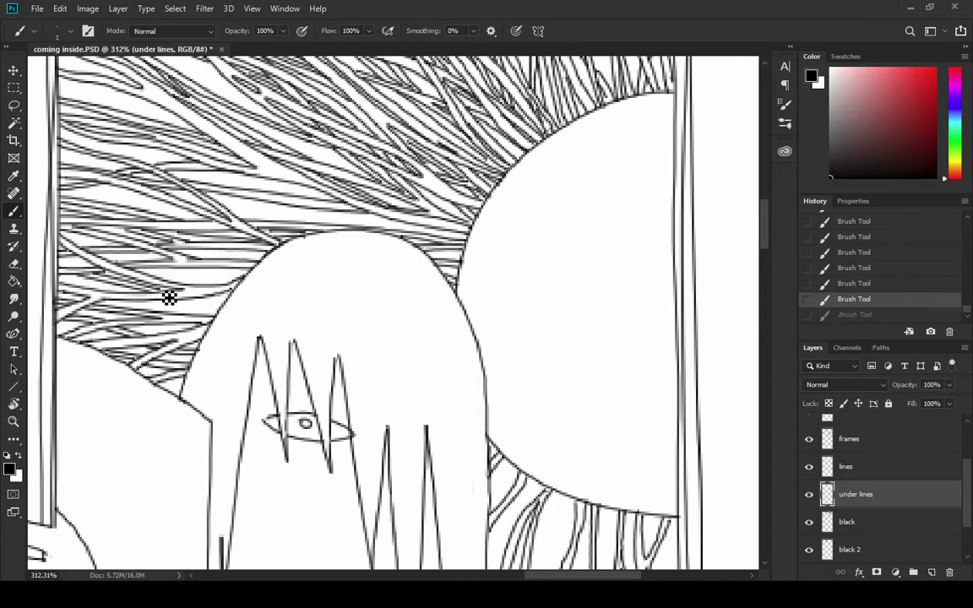
key("ctrl+shift+z")
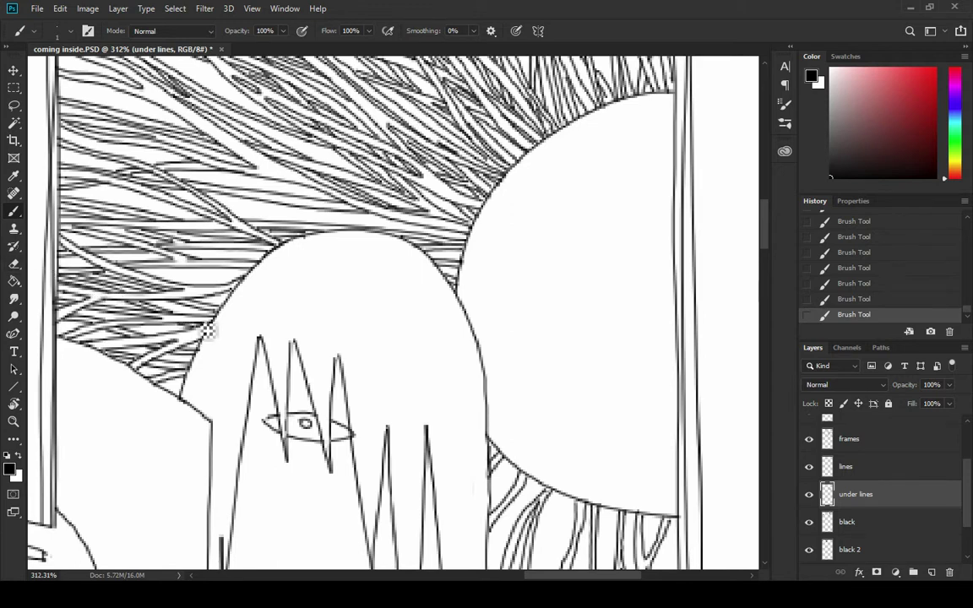
Step: Fill the white gaps just above the top of the head with thin strokes running toward the large circle
scroll(348, 269, "up", 3)
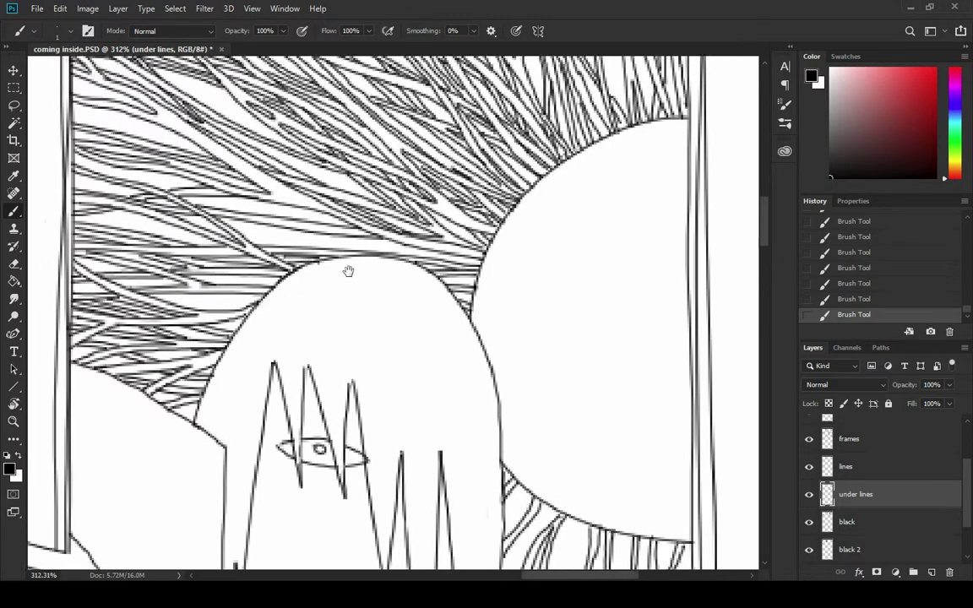
mouse_move(101, 277)
left_mouse_down()
mouse_move(170, 310)
mouse_move(160, 304)
left_mouse_up()
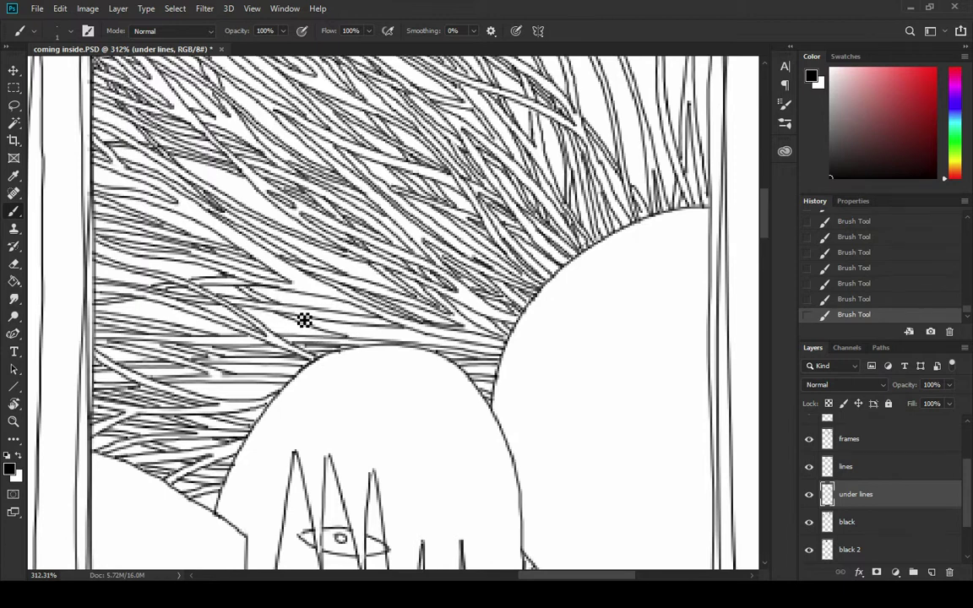
key("ctrl+z")
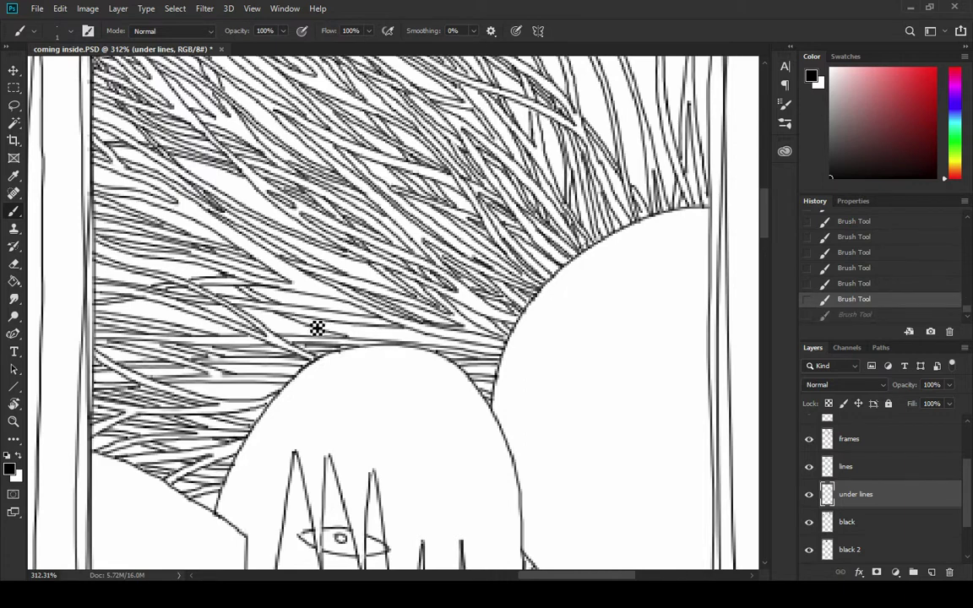
key("ctrl+shift+z")
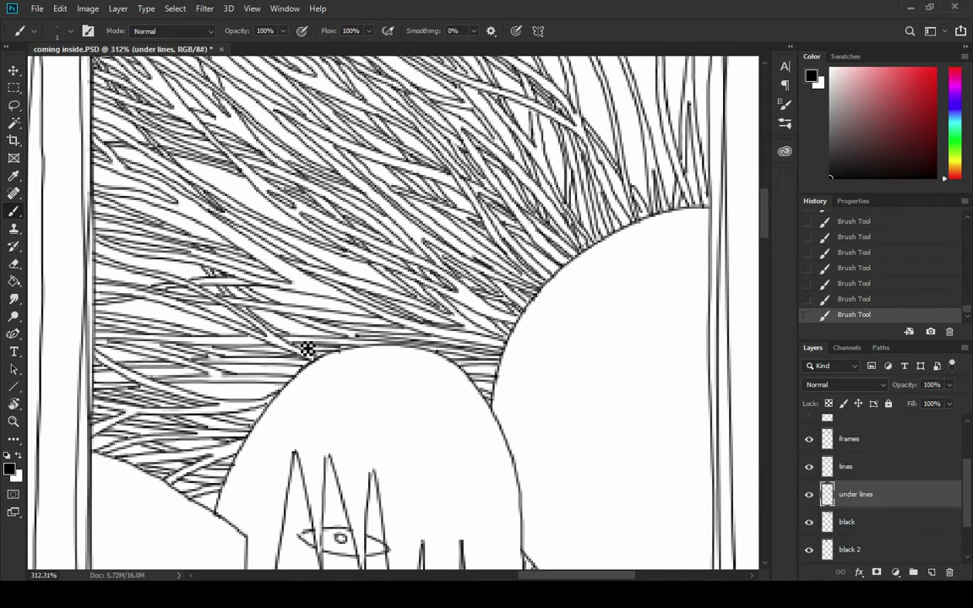
Step: Draw thin diagonal strokes in the white gaps between the strands across the middle of the panel's background
mouse_move(207, 224)
left_mouse_down()
mouse_move(195, 344)
mouse_move(174, 290)
left_mouse_up()
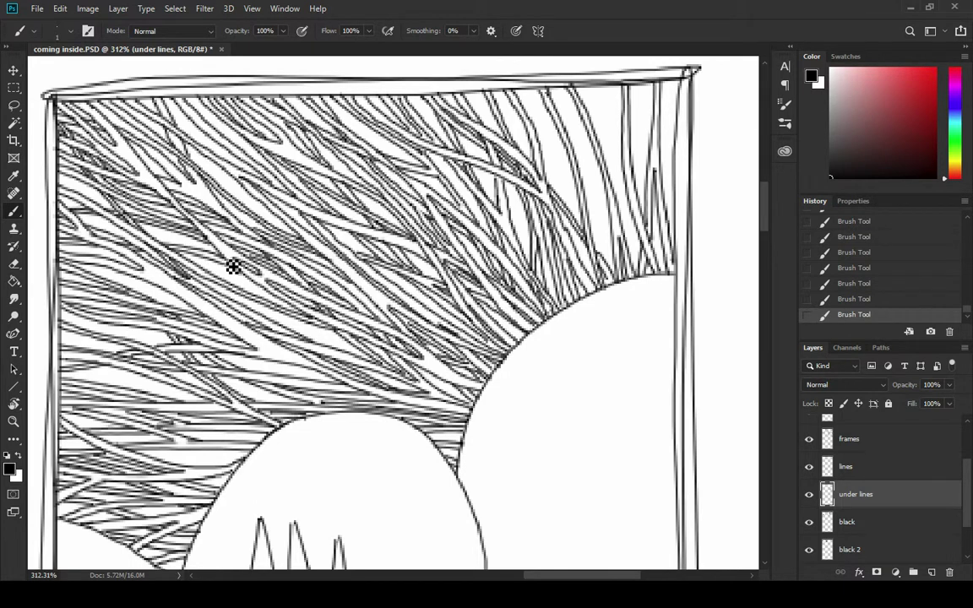
key("ctrl+z")
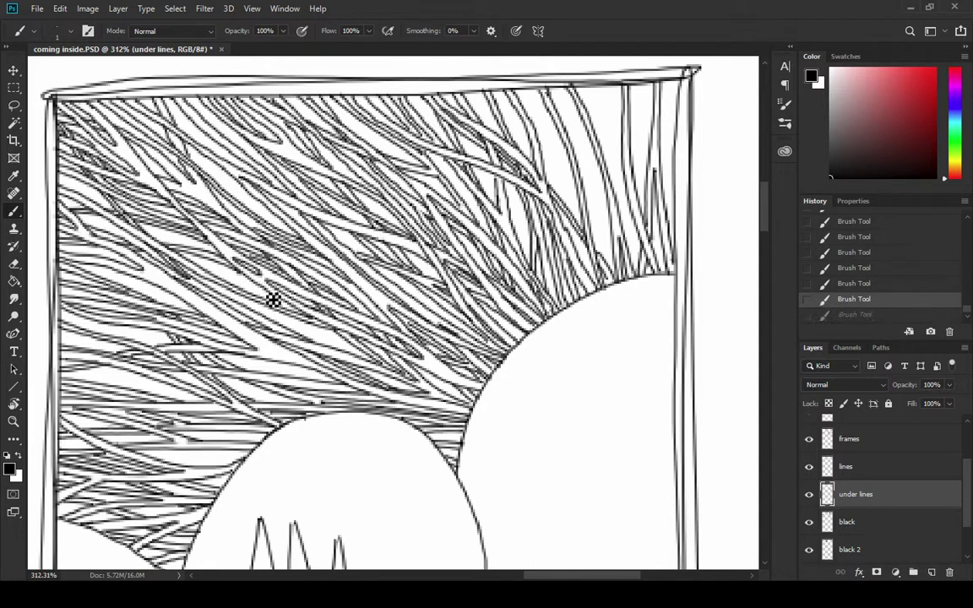
key("ctrl+shift+z")
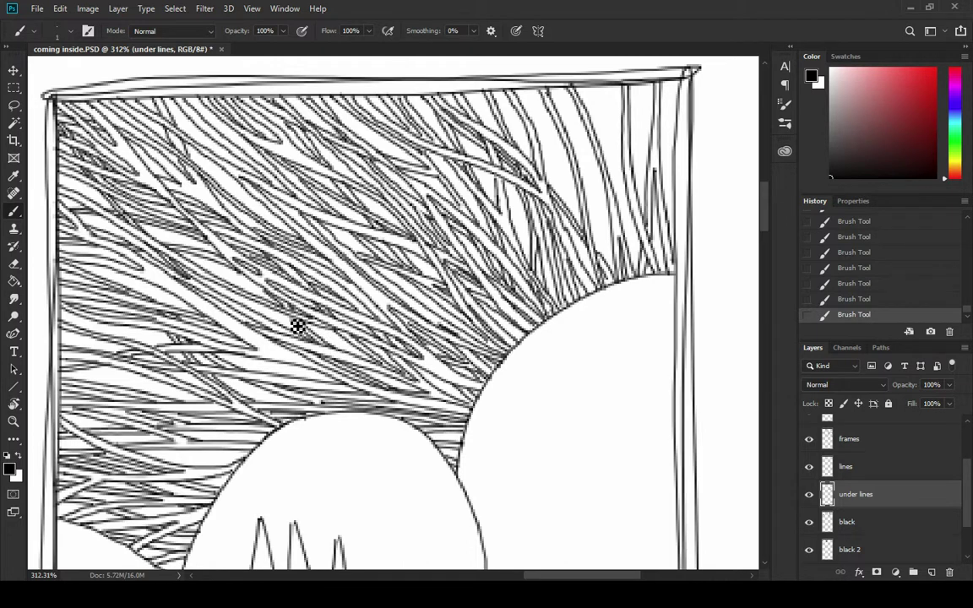
left_click_drag(149, 283, 85, 226)
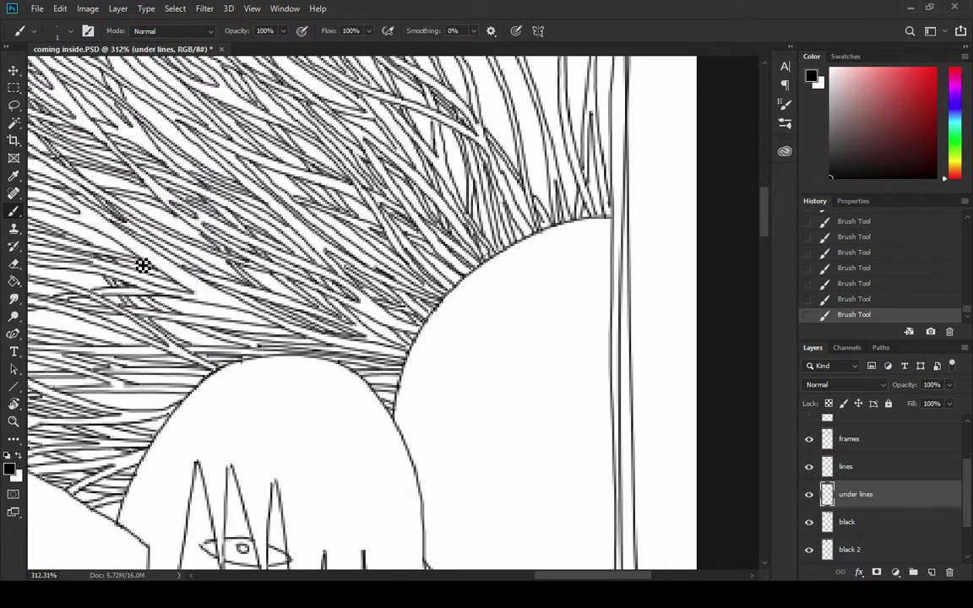
mouse_move(209, 198)
left_mouse_down()
mouse_move(341, 268)
mouse_move(270, 266)
mouse_move(285, 238)
left_mouse_up()
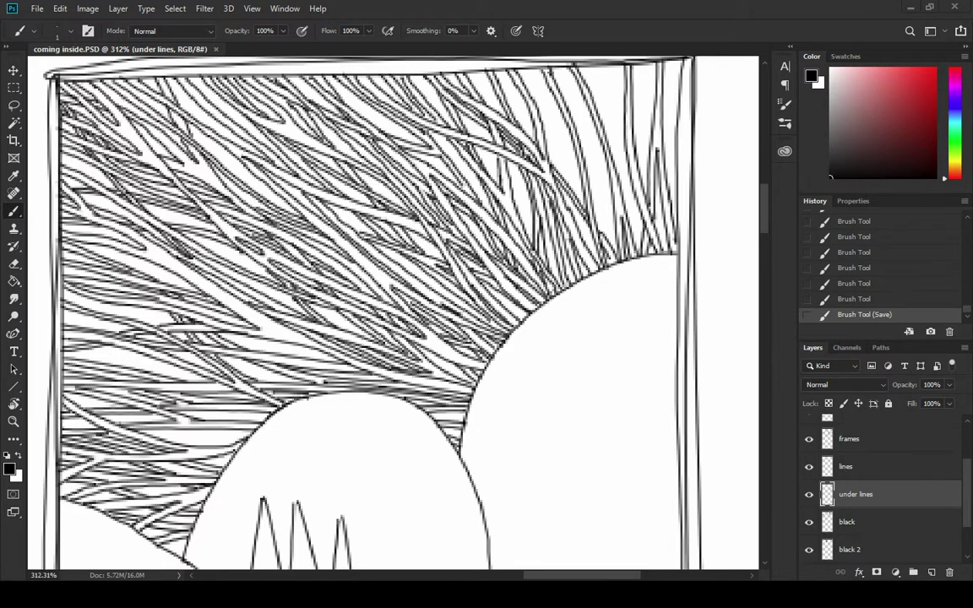
Step: Rotate the canvas view to -90° at the hatched panel's upper-right corner and return to the Brush tool
scroll(511, 315, "down", 5)
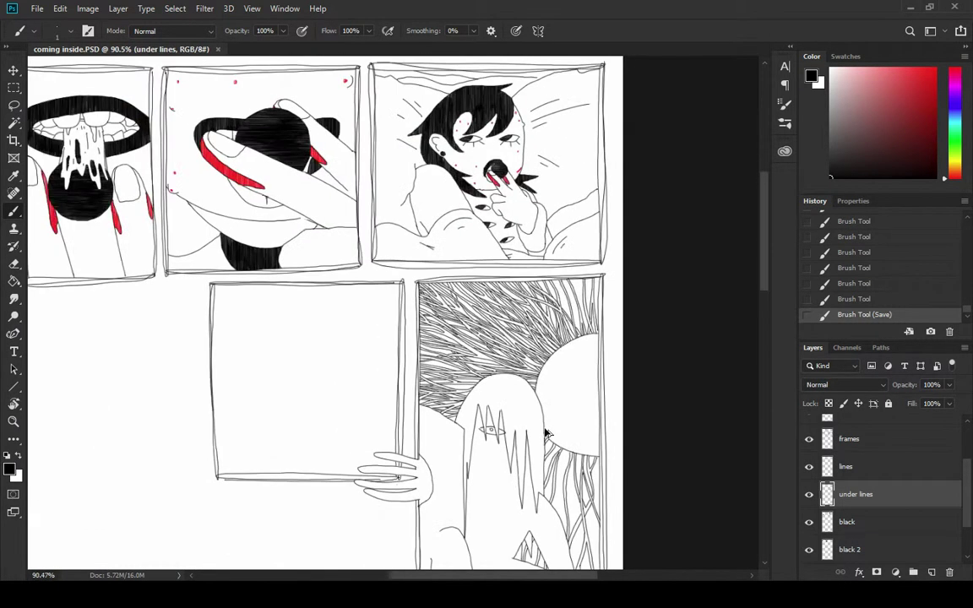
scroll(511, 315, "up", 3)
scroll(372, 337, "up", 4)
scroll(473, 329, "down", 2)
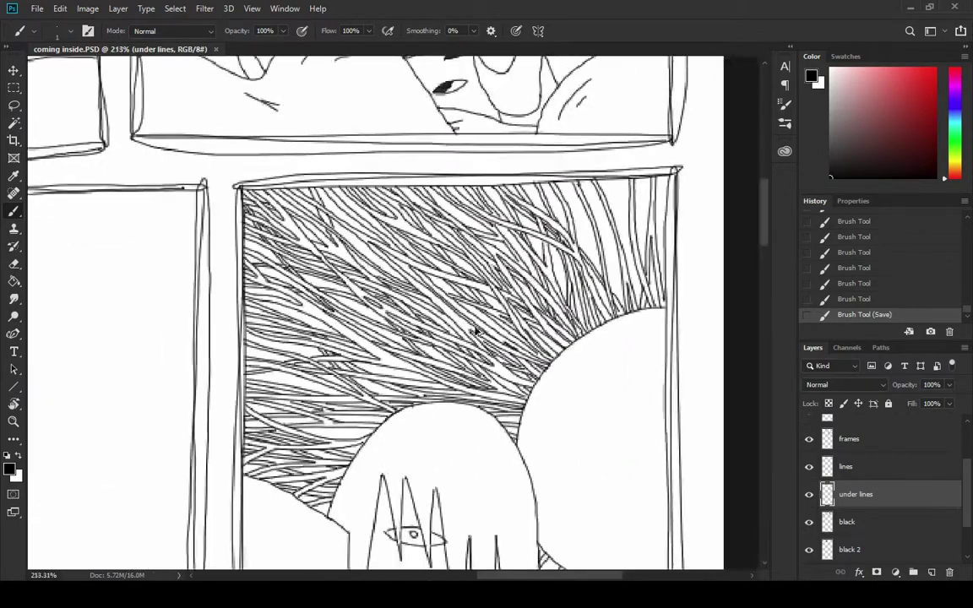
scroll(548, 303, "up", 3)
key("r")
left_click_drag(639, 168, 290, 196)
left_click_drag(399, 120, 399, 182)
left_click_drag(525, 160, 543, 187)
scroll(506, 182, "up", 1)
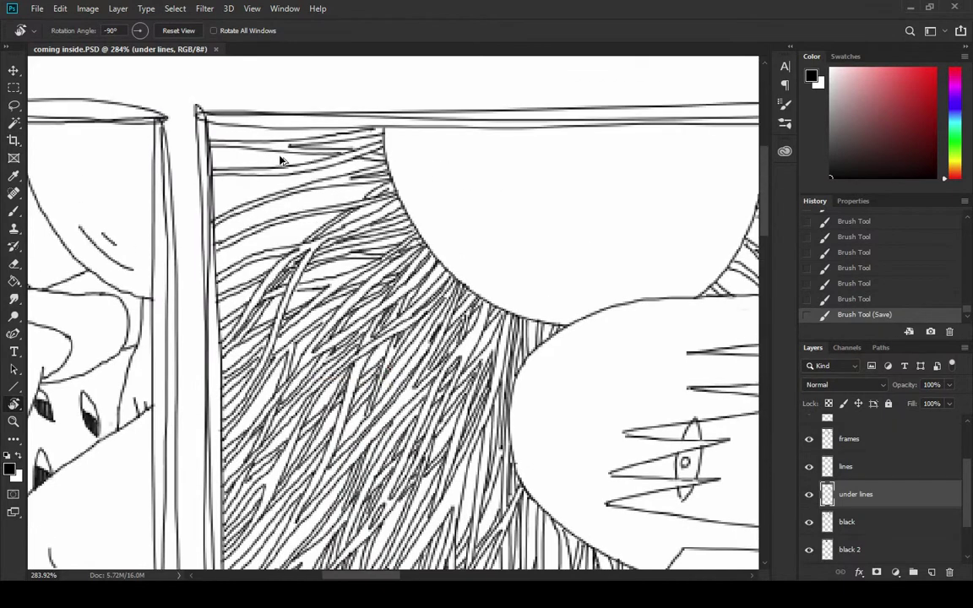
scroll(274, 148, "up", 7)
key("b")
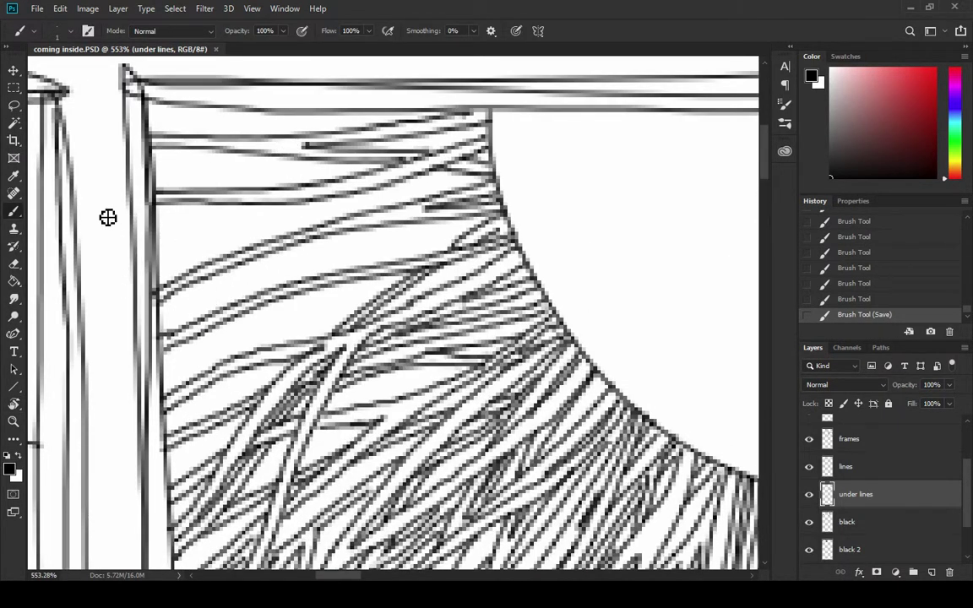
Step: Draw long thin strokes from the panel's top frame toward the circle, filling the wide gaps near the upper-right corner
left_click_drag(161, 252, 332, 230)
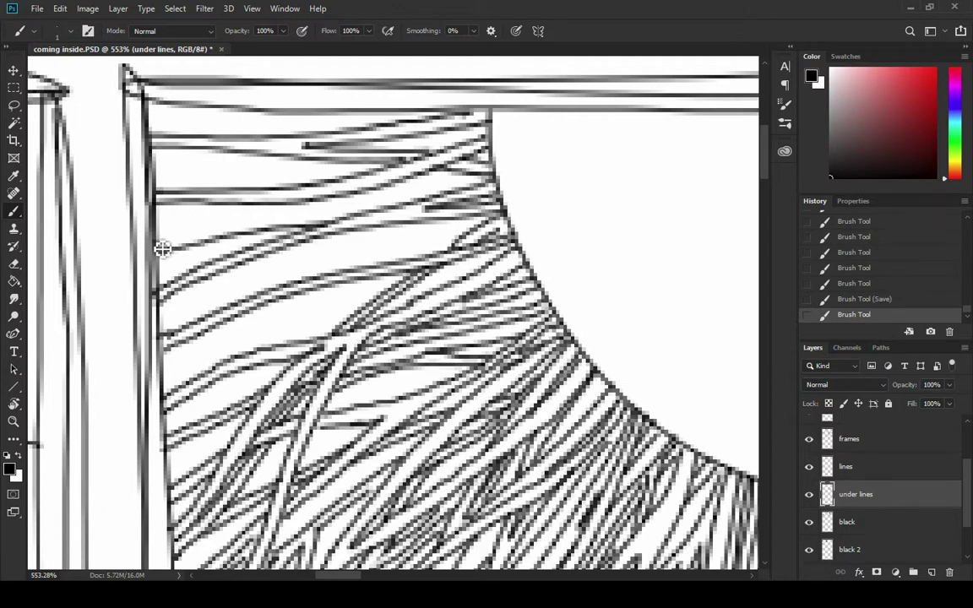
mouse_move(160, 248)
left_mouse_down()
mouse_move(232, 226)
mouse_move(353, 224)
left_mouse_up()
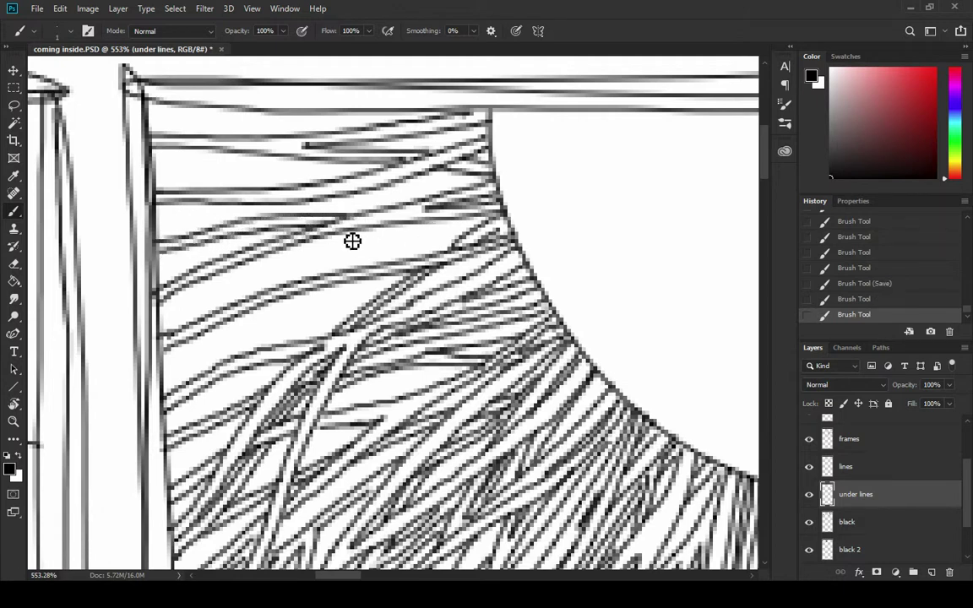
left_click_drag(459, 241, 472, 241)
left_click_drag(398, 231, 470, 235)
mouse_move(167, 276)
left_mouse_down()
mouse_move(201, 270)
mouse_move(172, 262)
mouse_move(253, 273)
mouse_move(241, 273)
mouse_move(444, 263)
left_mouse_up()
left_click_drag(277, 261, 448, 254)
Step: Undo the last long stroke and redraw it along the gap between the strands leading to the circle
left_click_drag(139, 267, 216, 339)
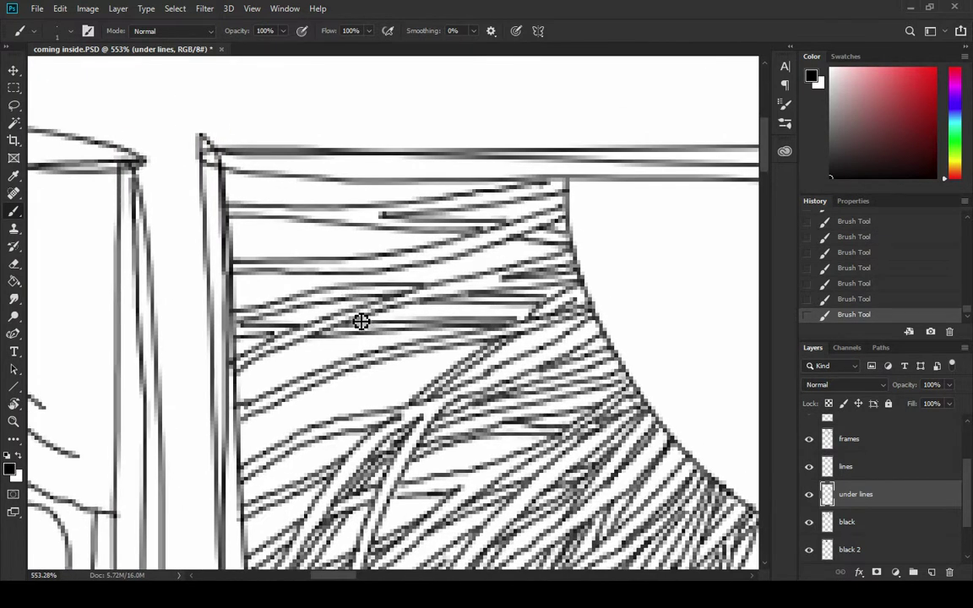
key("ctrl+z")
left_click_drag(342, 329, 473, 315)
key("ctrl+z")
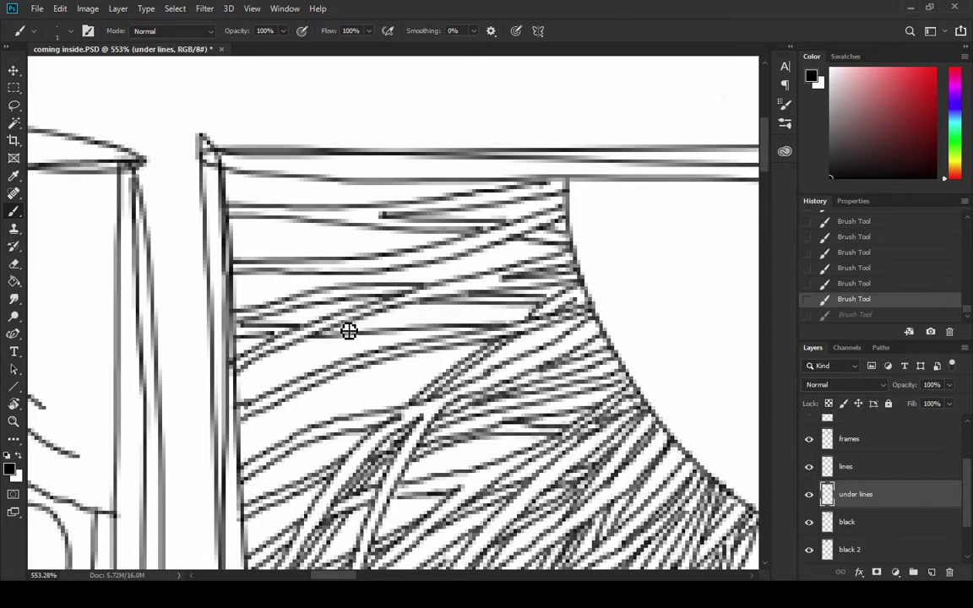
left_click_drag(349, 330, 540, 319)
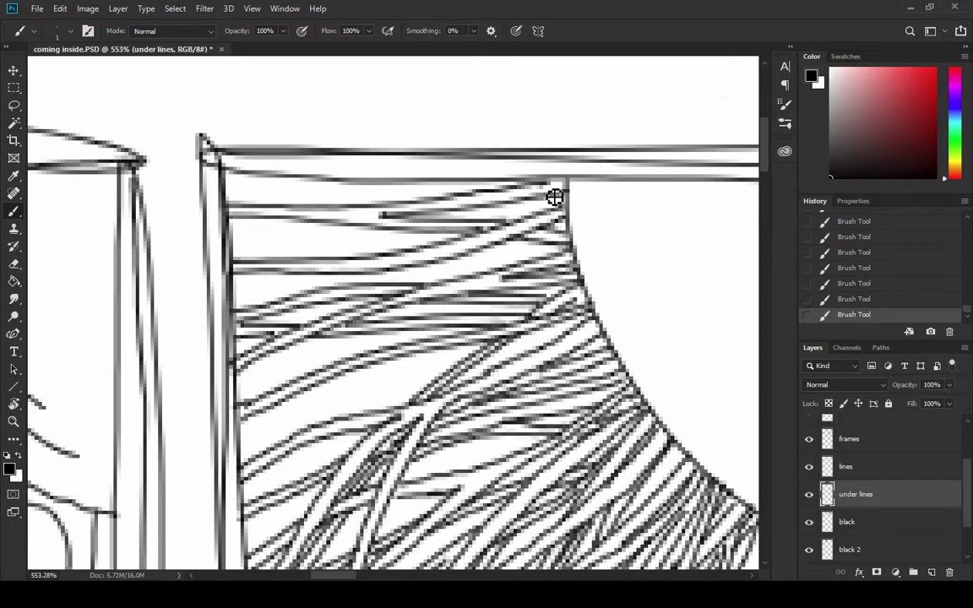
Step: Reset the canvas rotation to 0° around the panel's upper-right corner and switch back to the Brush tool
key("r")
left_click_drag(554, 198, 377, 372)
scroll(372, 370, "down", 5)
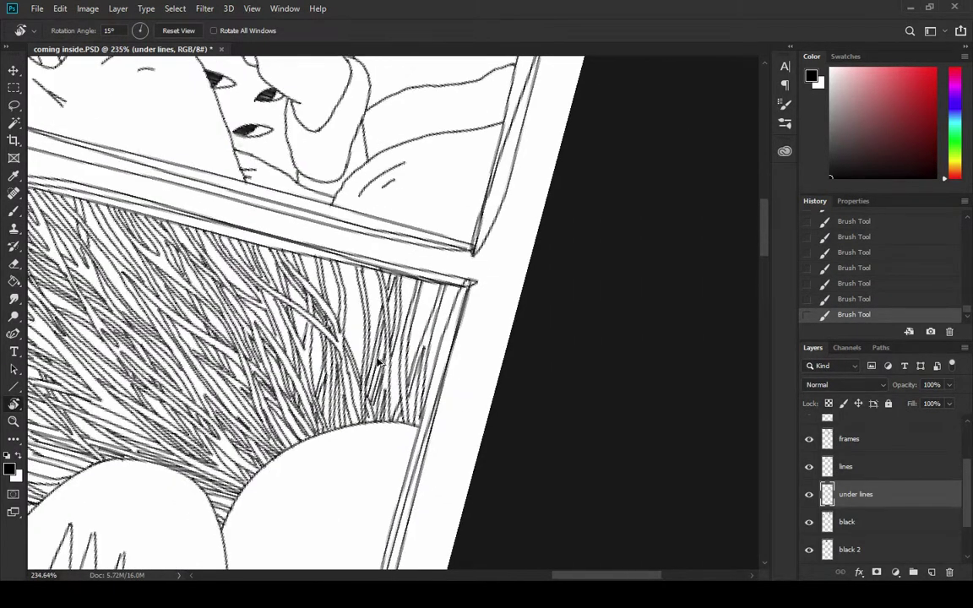
left_click_drag(490, 288, 488, 262)
scroll(327, 420, "up", 2)
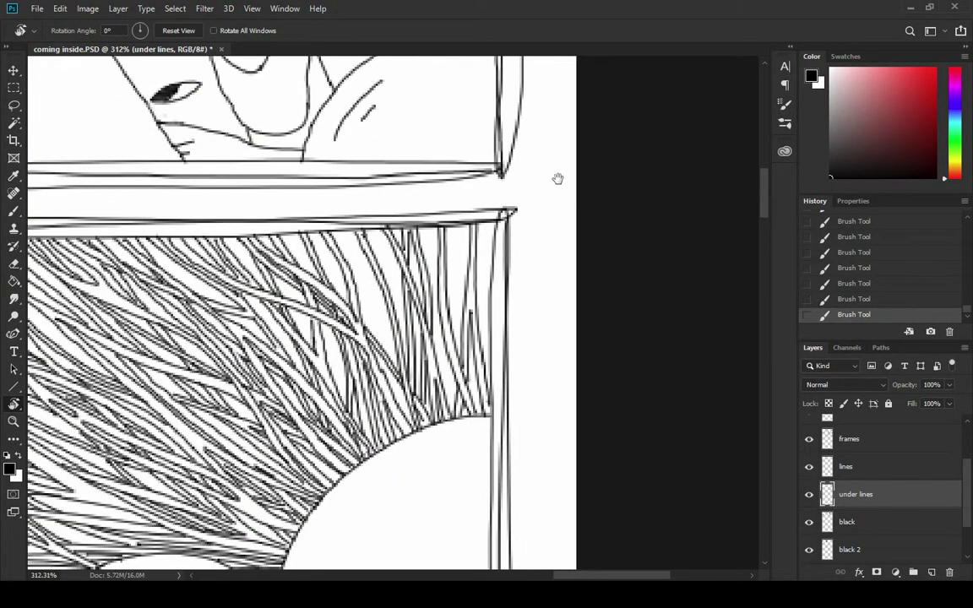
left_click_drag(558, 178, 553, 123)
key("b")
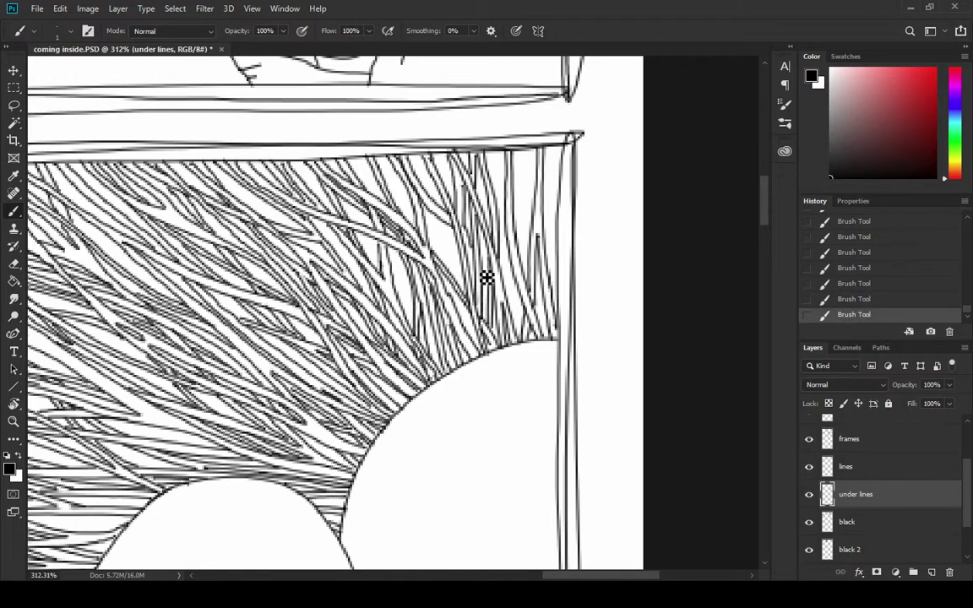
Step: Undo misplaced strokes and redraw thin lines in the gaps between the strands near the panel's upper-right corner
key("ctrl+z")
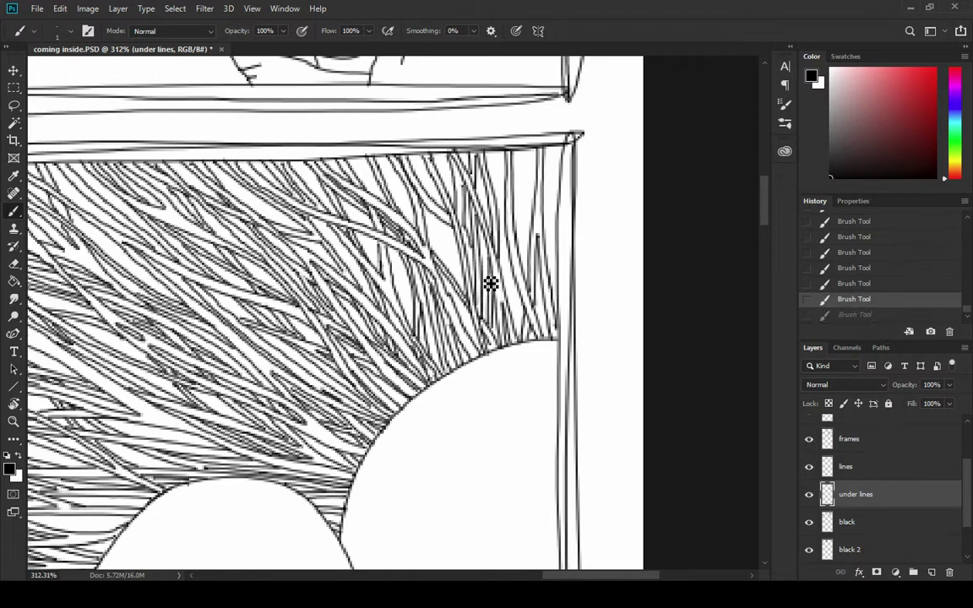
key("ctrl+shift+z")
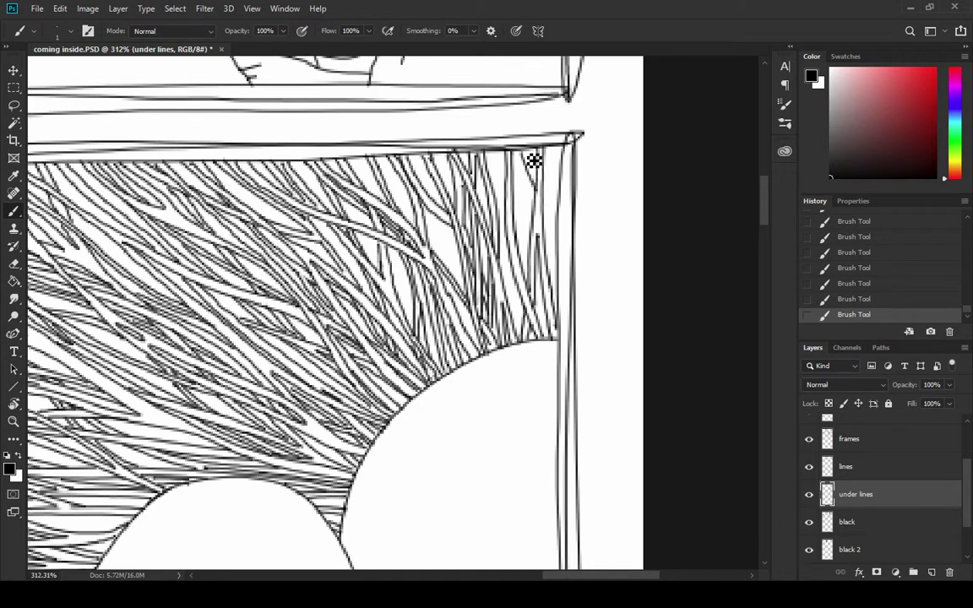
key("ctrl+z")
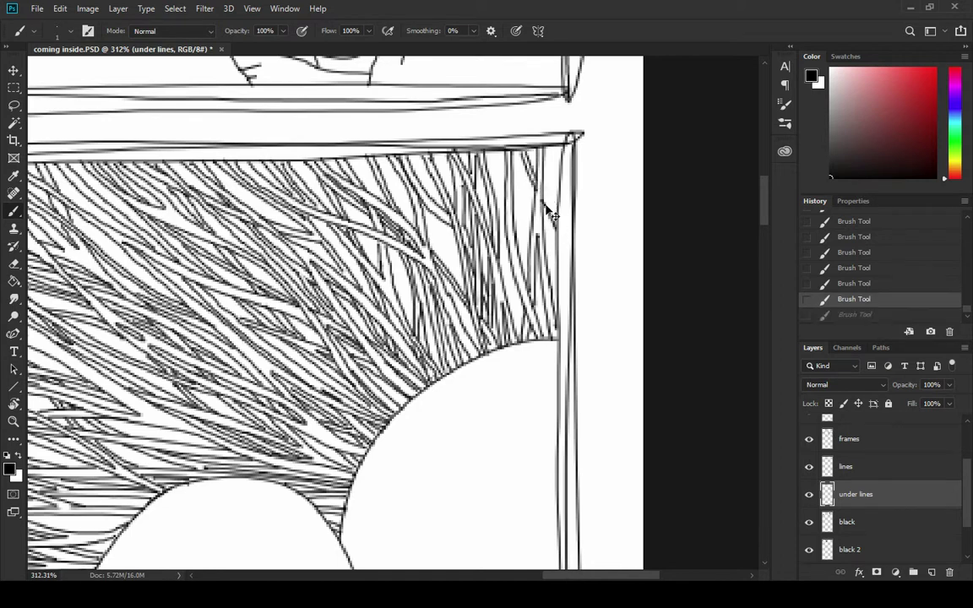
key("ctrl+shift+z")
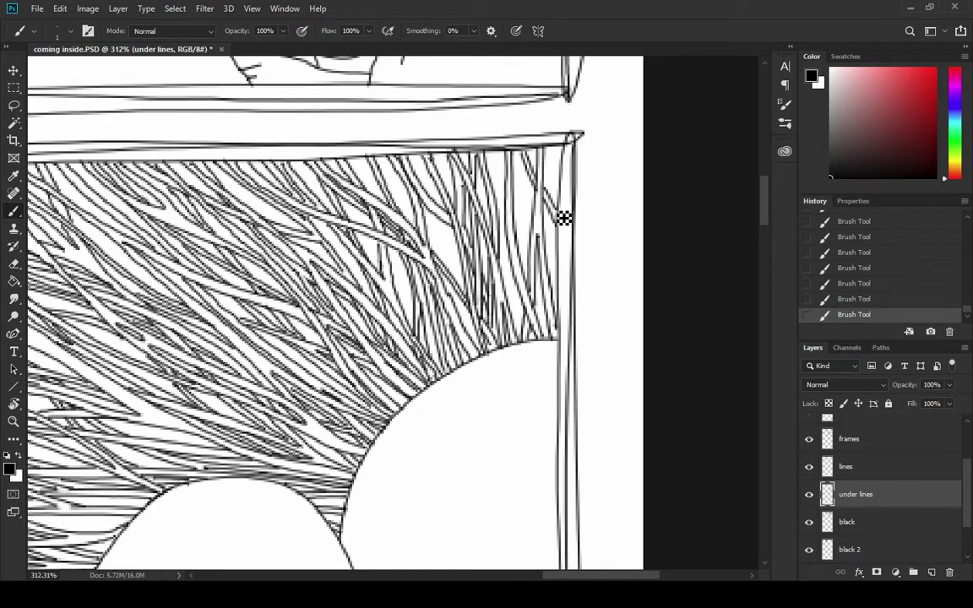
Step: Erase part of the new stroke beside the panel's right frame and draw short thin lines along that frame
key("e")
mouse_move(538, 195)
left_mouse_down()
mouse_move(547, 179)
mouse_move(562, 203)
left_mouse_up()
key("b")
left_click_drag(565, 178, 552, 219)
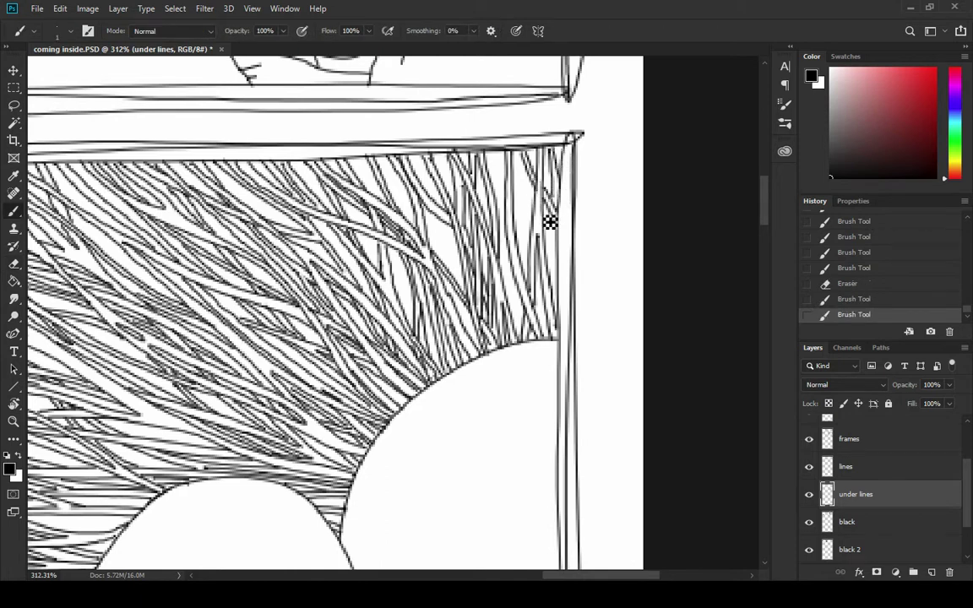
mouse_move(556, 272)
left_mouse_down()
mouse_move(549, 341)
mouse_move(563, 243)
left_mouse_up()
key("ctrl+z")
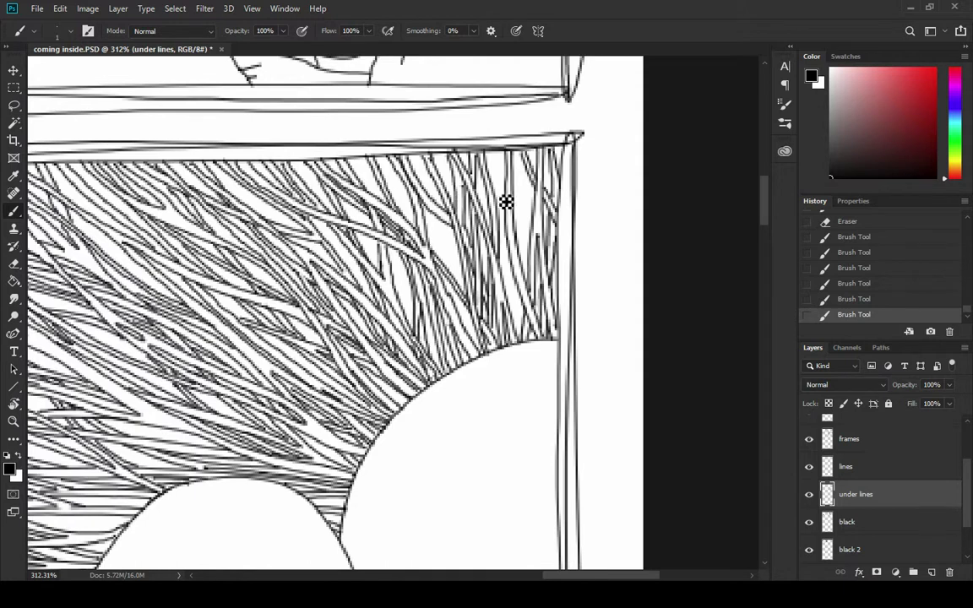
Step: Fill the gaps between the long strands near the upper-right corner with short strokes, undoing the last one at the circle's edge
mouse_move(510, 185)
left_mouse_down()
mouse_move(508, 155)
mouse_move(534, 212)
left_mouse_up()
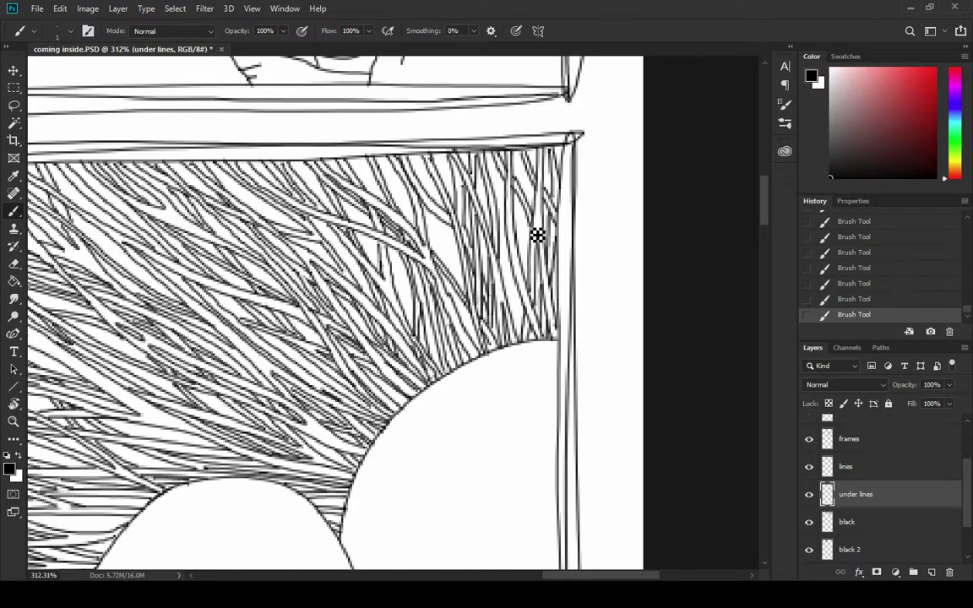
key("e")
key("b")
mouse_move(522, 190)
left_mouse_down()
mouse_move(524, 162)
mouse_move(534, 190)
left_mouse_up()
left_click_drag(528, 310, 513, 348)
key("ctrl+z")
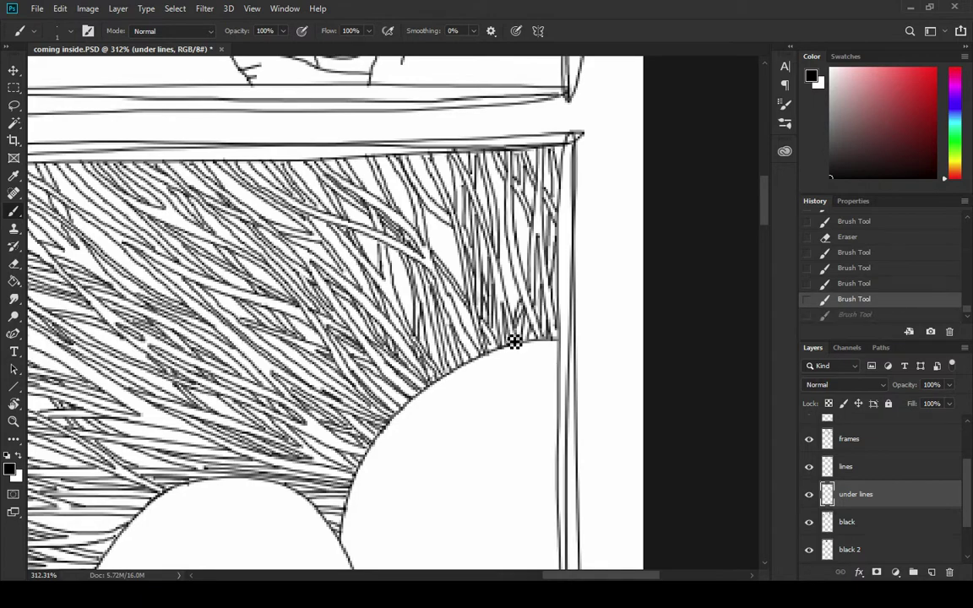
Step: Draw short strokes in the white gaps beneath the top frame, above and left of the circle
mouse_move(330, 380)
left_mouse_down()
mouse_move(423, 246)
mouse_move(521, 174)
left_mouse_up()
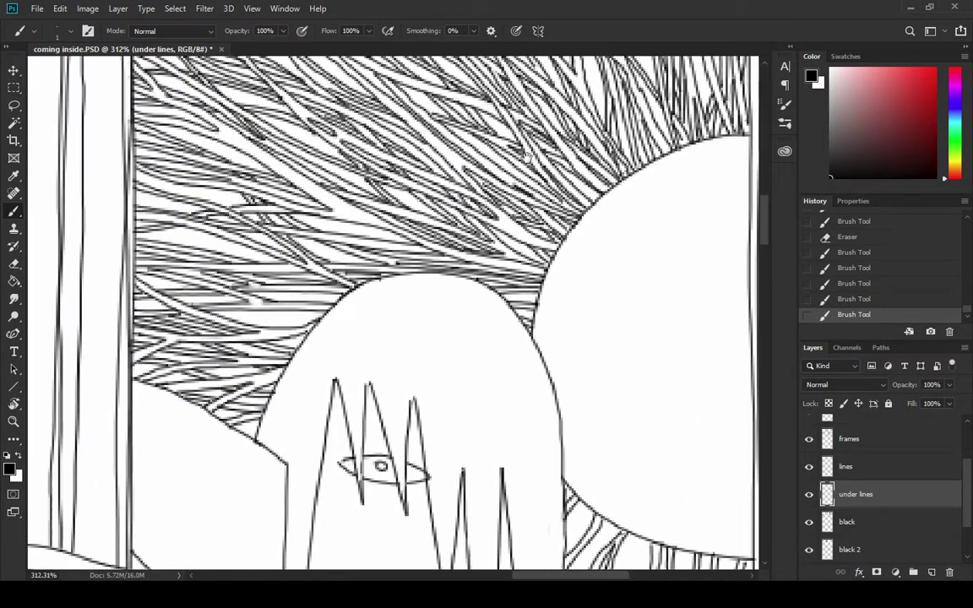
mouse_move(531, 459)
left_mouse_down()
mouse_move(405, 397)
mouse_move(420, 224)
left_mouse_up()
mouse_move(194, 102)
left_mouse_down()
mouse_move(402, 201)
mouse_move(337, 412)
left_mouse_up()
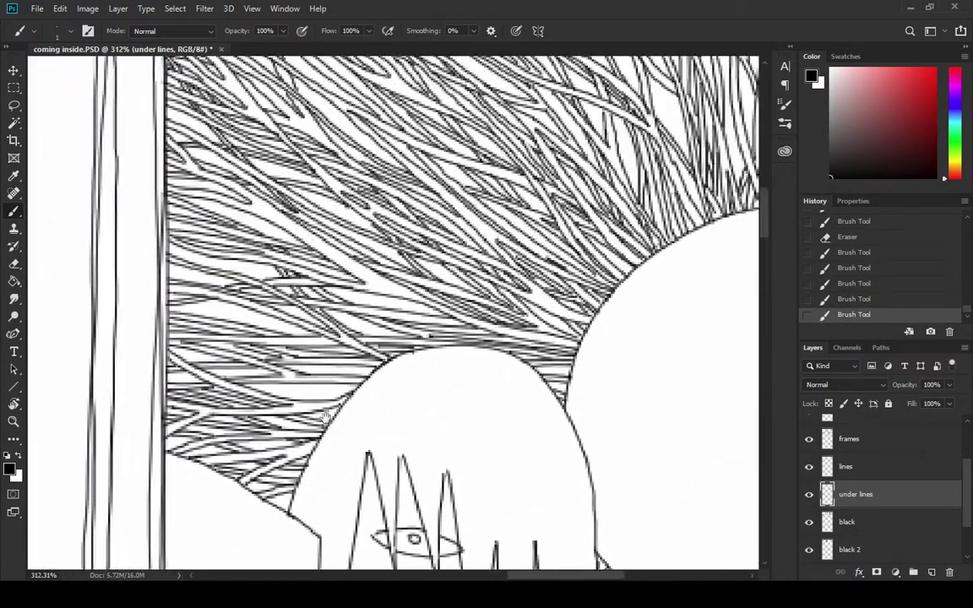
mouse_move(393, 240)
left_mouse_down()
mouse_move(310, 327)
mouse_move(279, 335)
left_mouse_up()
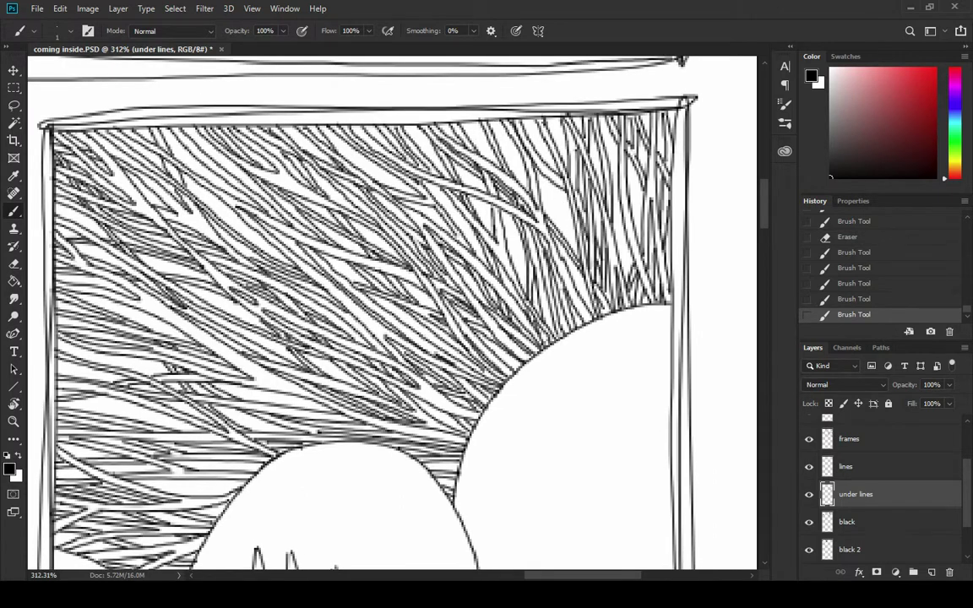
left_click_drag(498, 156, 506, 163)
left_click_drag(481, 128, 502, 152)
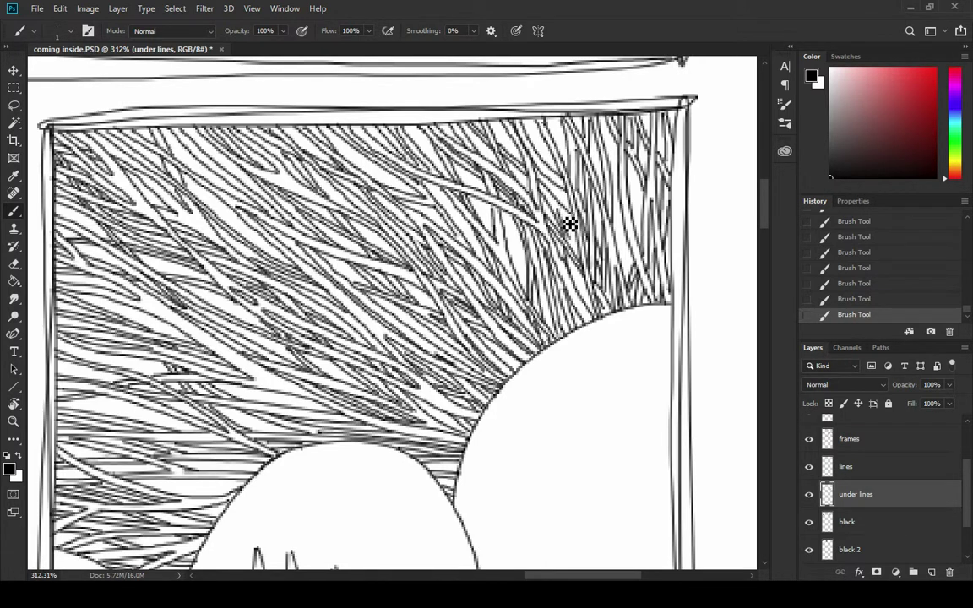
Step: Undo and redraw strokes among the strands above the circle, thickening the hatching between the top frame and the circle's edge
key("ctrl+z")
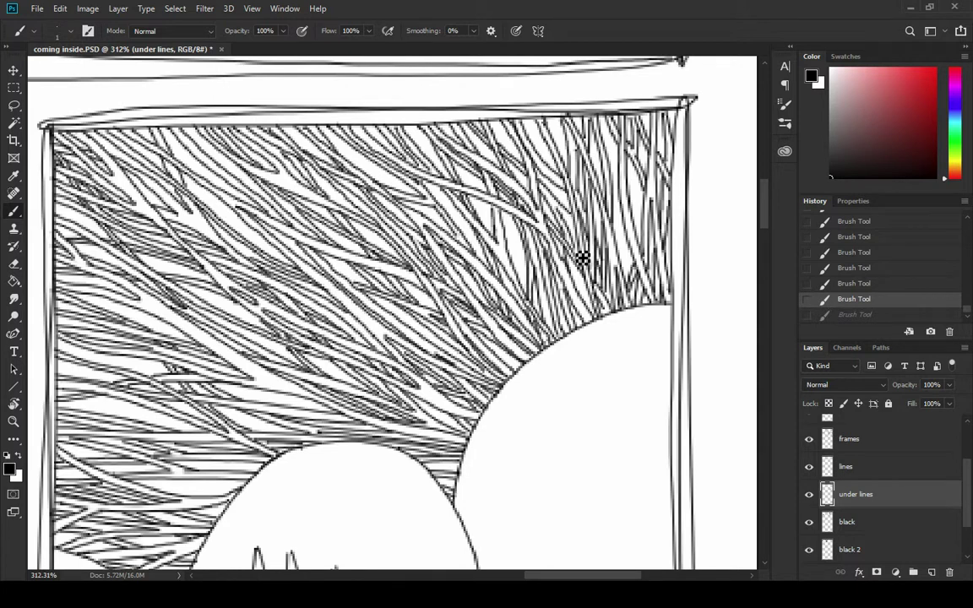
key("ctrl+shift+z")
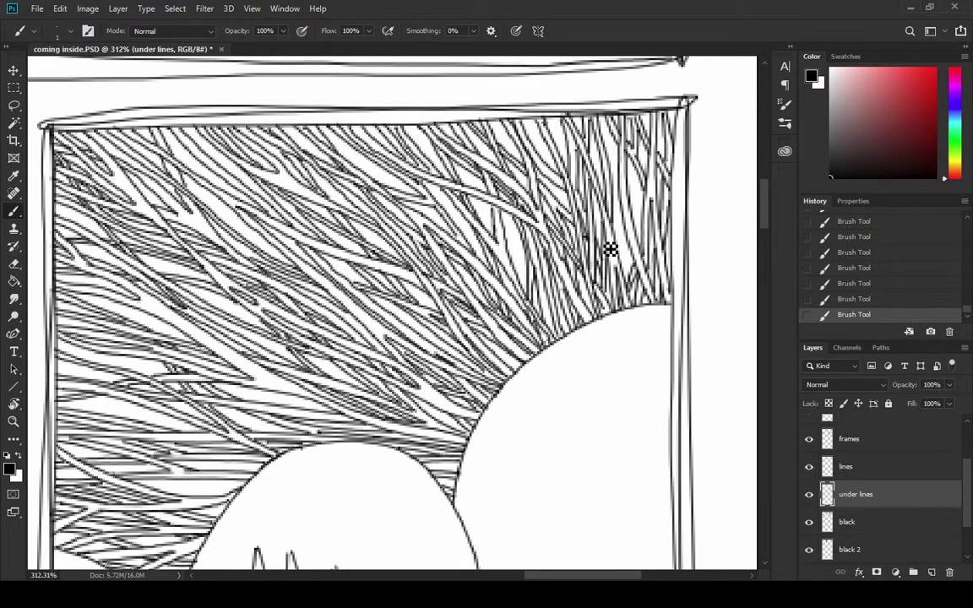
key("ctrl+z")
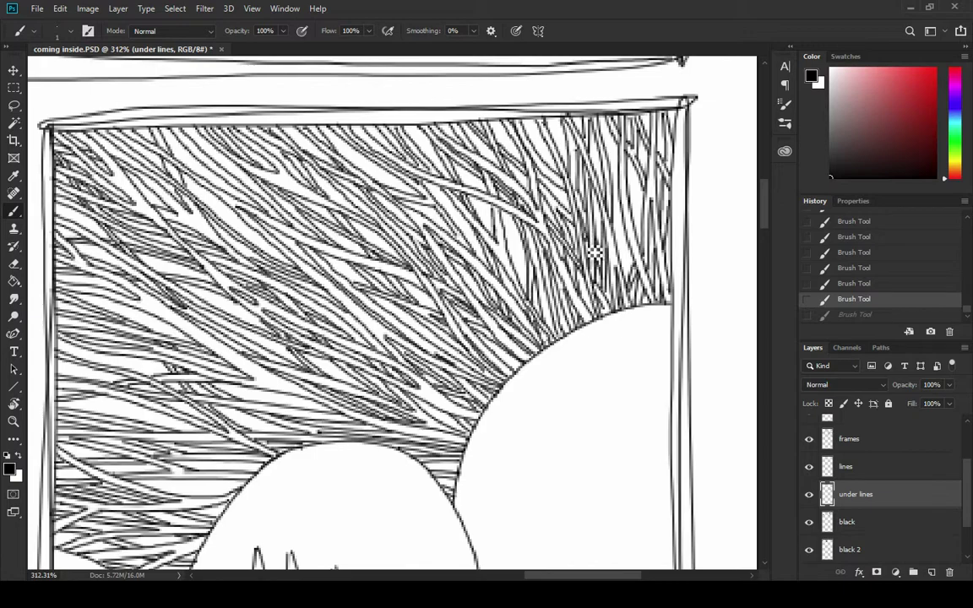
key("ctrl+shift+z")
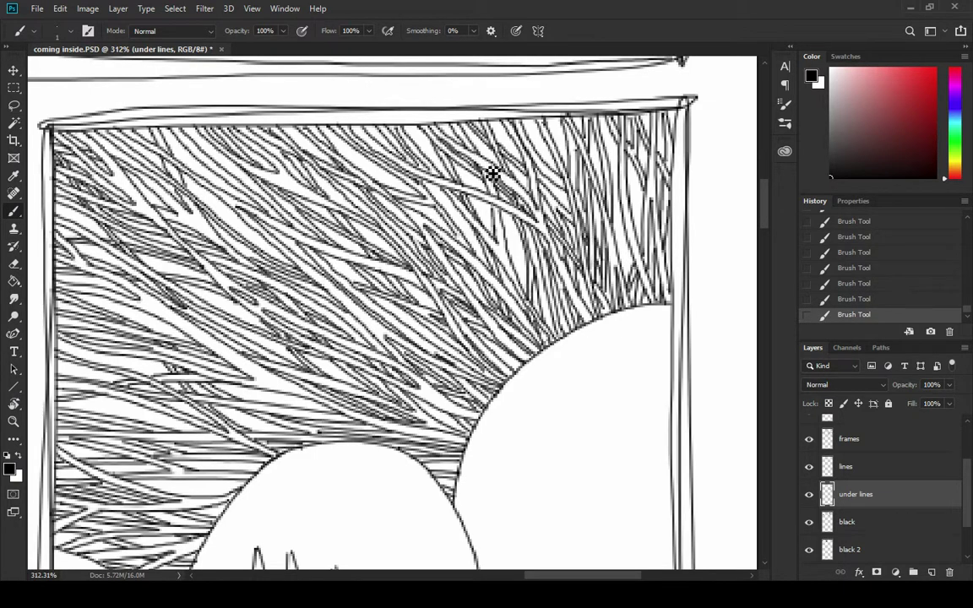
mouse_move(466, 157)
left_mouse_down()
mouse_move(446, 178)
mouse_move(429, 149)
mouse_move(458, 169)
left_mouse_up()
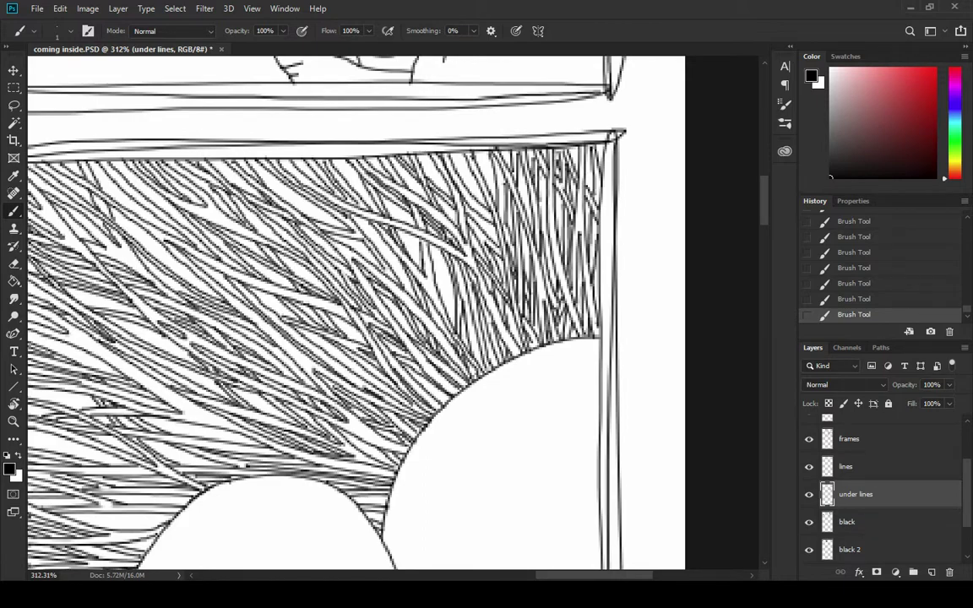
mouse_move(498, 175)
left_mouse_down()
mouse_move(516, 125)
mouse_move(549, 130)
left_mouse_up()
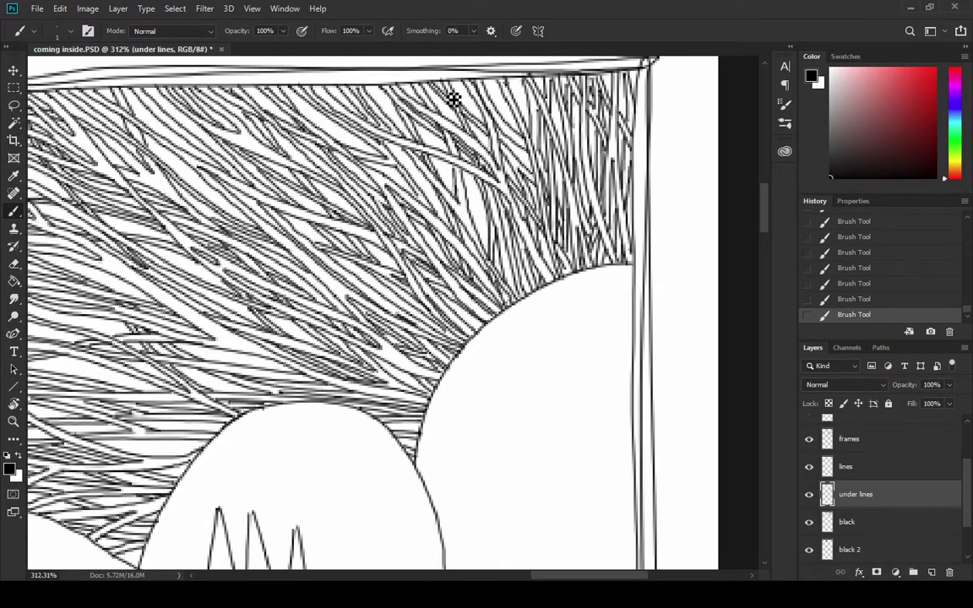
mouse_move(478, 207)
left_mouse_down()
mouse_move(561, 155)
mouse_move(582, 121)
mouse_move(505, 202)
mouse_move(546, 188)
mouse_move(525, 195)
left_mouse_up()
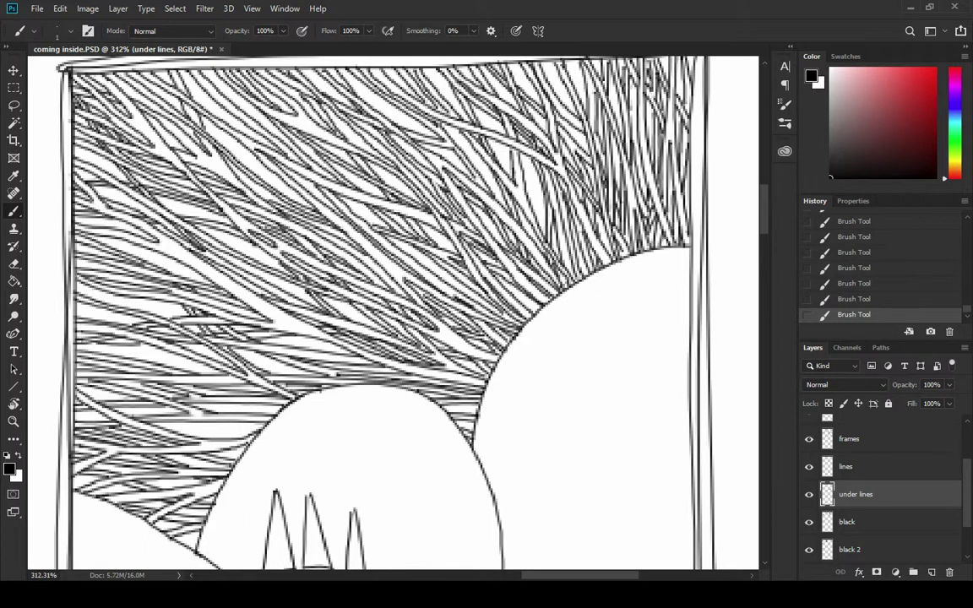
Step: Add thin strokes to the remaining gaps along the panel's left frame, above the head and down to the shoulder
left_click_drag(119, 194, 135, 136)
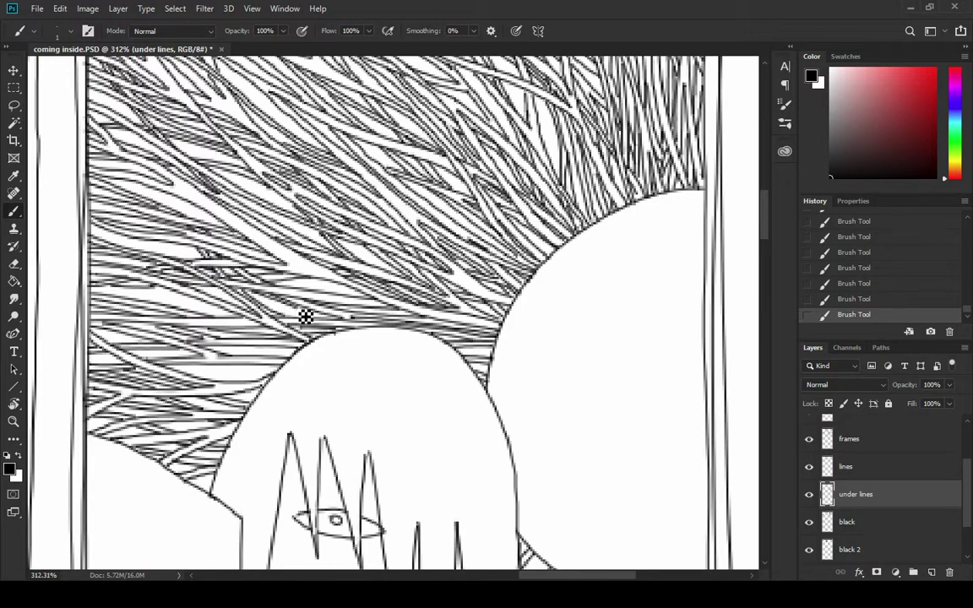
mouse_move(311, 272)
left_mouse_down()
mouse_move(358, 211)
mouse_move(347, 283)
mouse_move(273, 151)
left_mouse_up()
left_click_drag(374, 252, 385, 267)
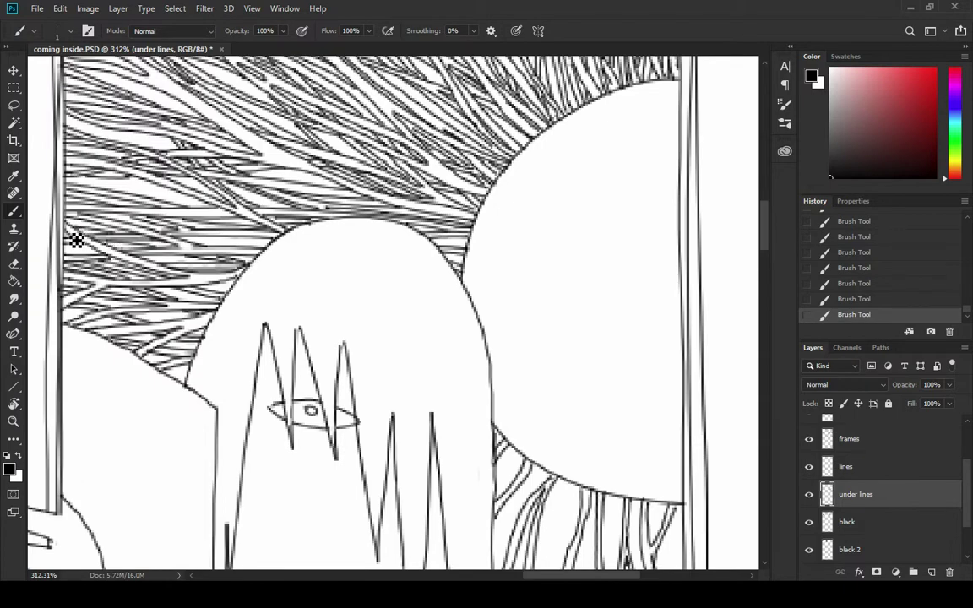
left_click_drag(165, 223, 157, 344)
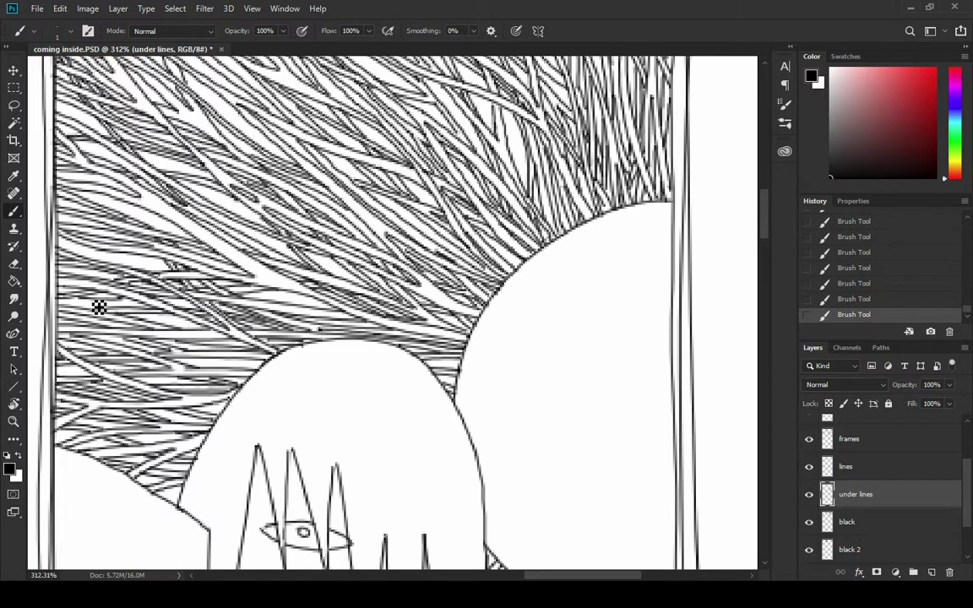
mouse_move(346, 449)
left_mouse_down()
mouse_move(347, 342)
mouse_move(356, 377)
mouse_move(321, 305)
mouse_move(306, 195)
mouse_move(359, 293)
left_mouse_up()
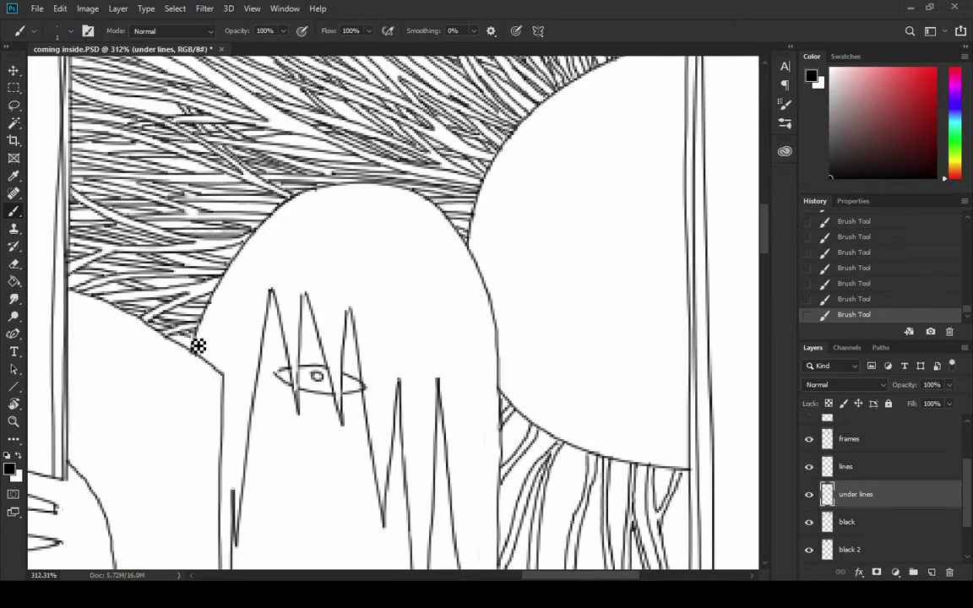
left_click_drag(88, 285, 52, 239)
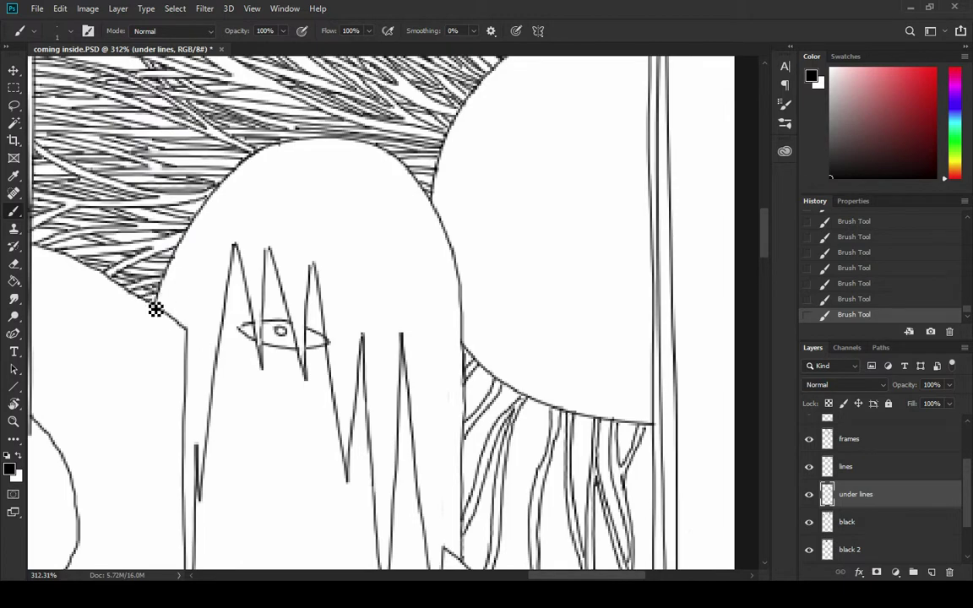
Step: Erase the hatching ends that overshoot the shoulder outline and switch back to the Brush tool
key("e")
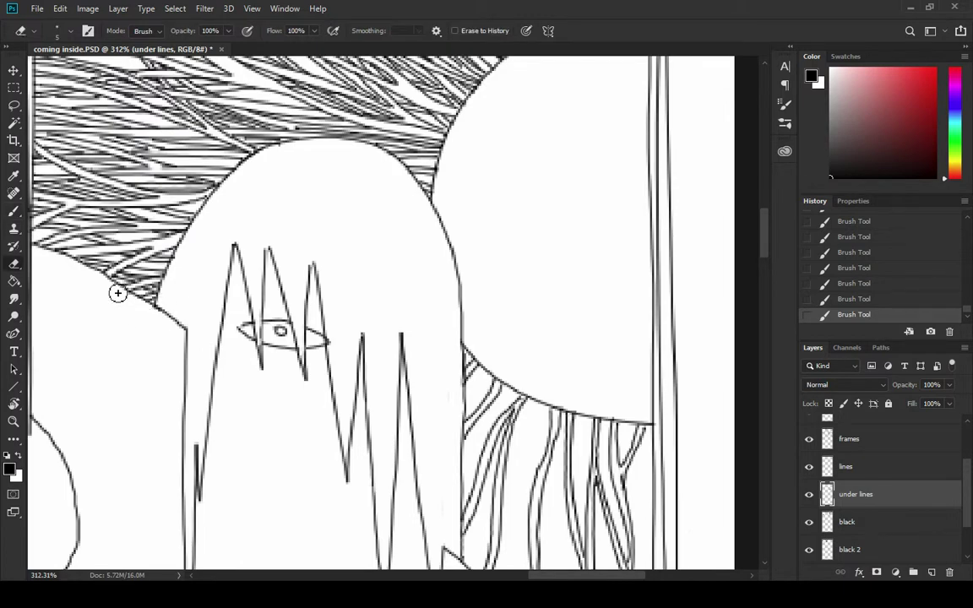
left_click_drag(113, 289, 50, 260)
mouse_move(195, 175)
left_mouse_down()
mouse_move(282, 296)
mouse_move(243, 279)
left_mouse_up()
key("b")
Step: Save the comic page with the finished upper hatching
scroll(190, 288, "up", 5)
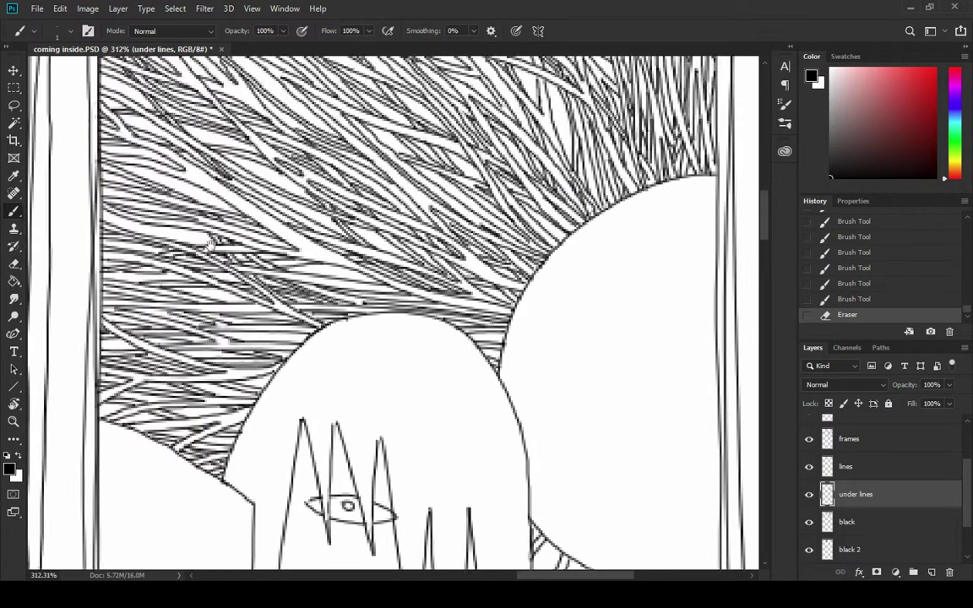
scroll(330, 315, "down", 4)
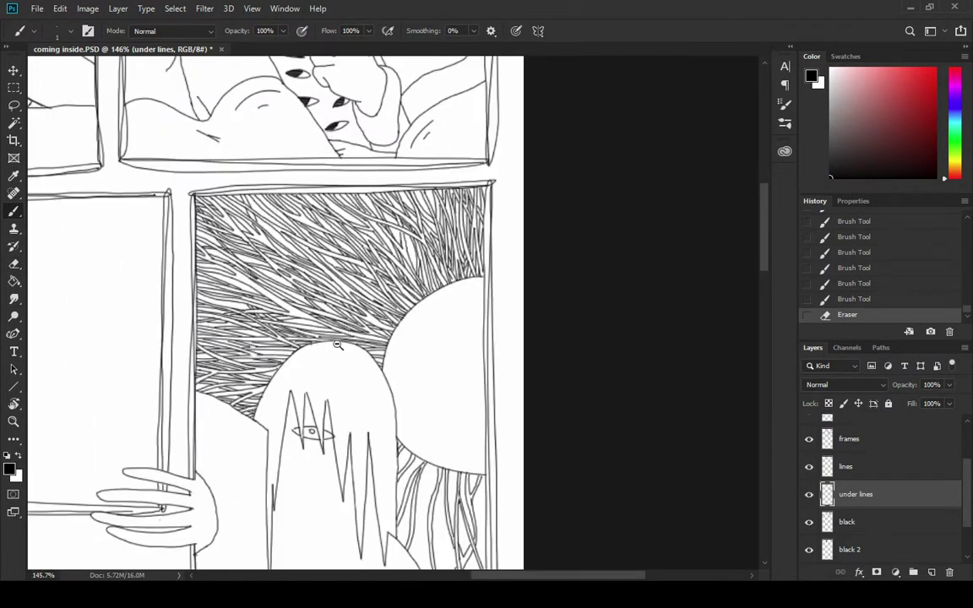
scroll(338, 345, "down", 3)
key("ctrl+s")
scroll(325, 363, "down", 3)
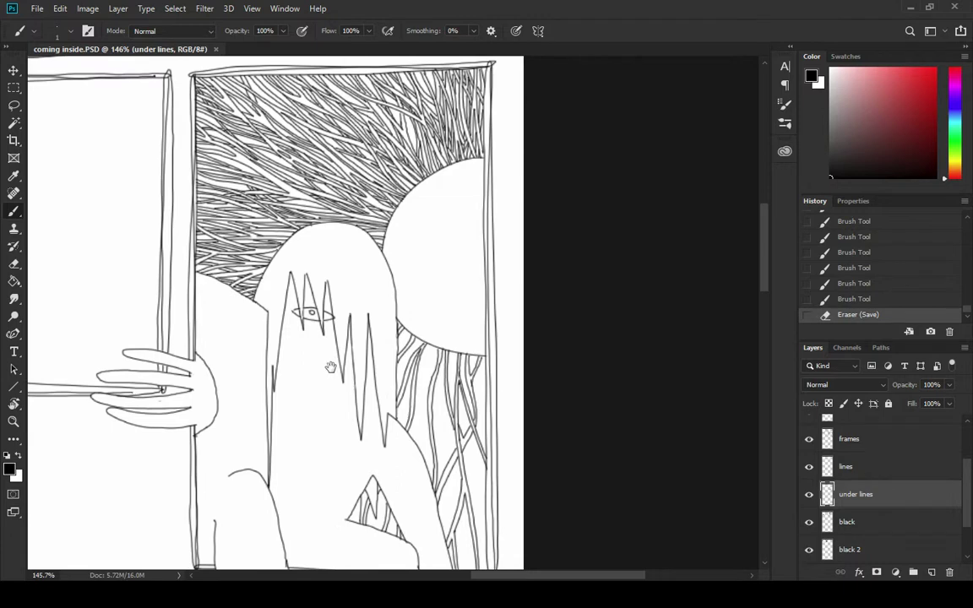
key("r")
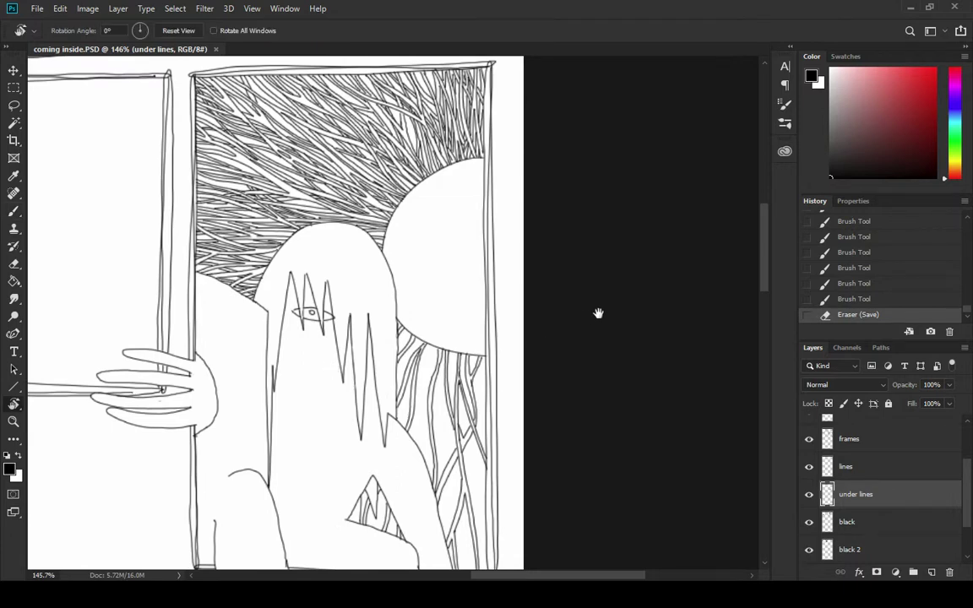
left_click_drag(597, 315, 620, 462)
scroll(604, 357, "down", 6)
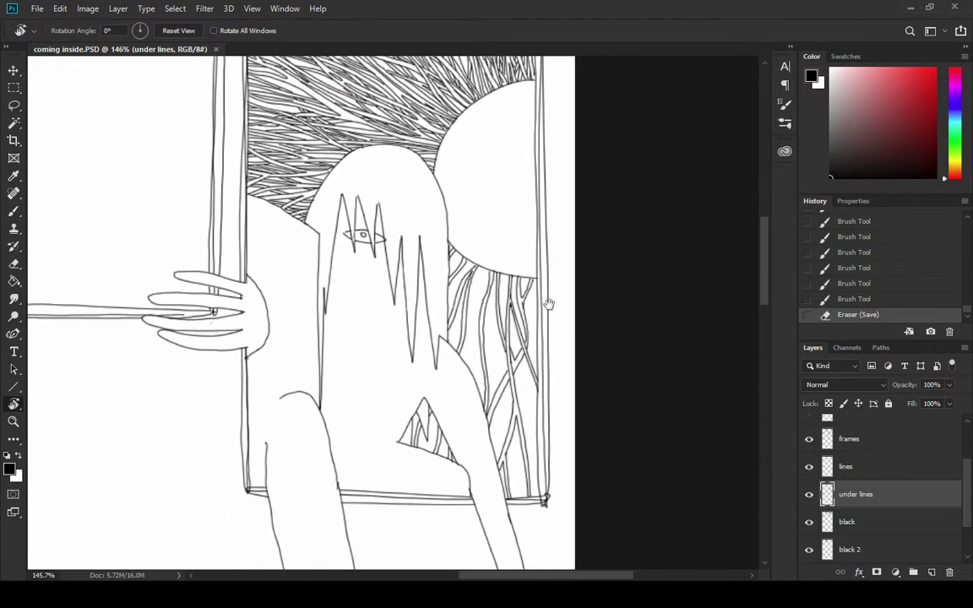
key("b")
key("shift+b")
key("shift+b")
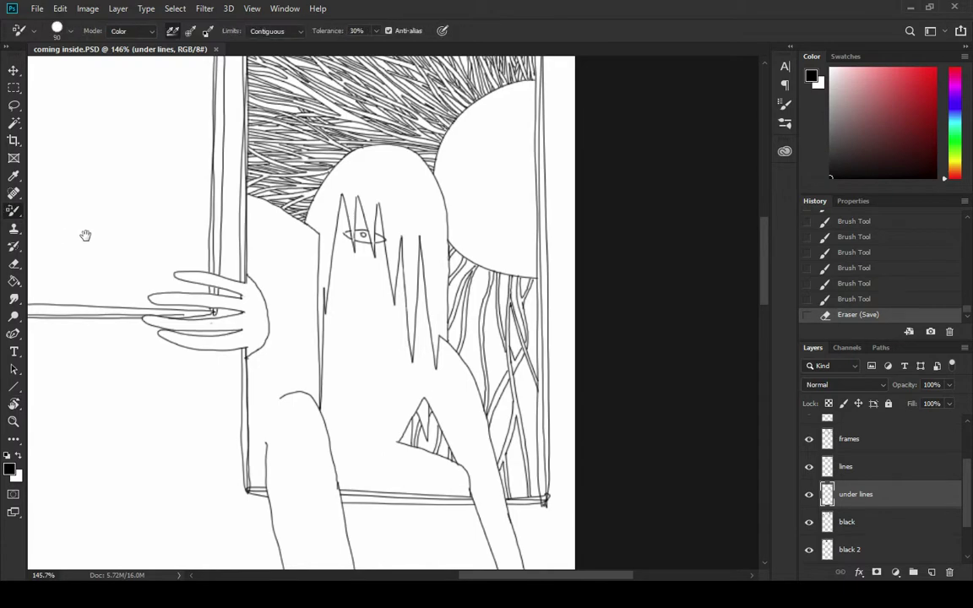
key("shift+b")
key("shift+b")
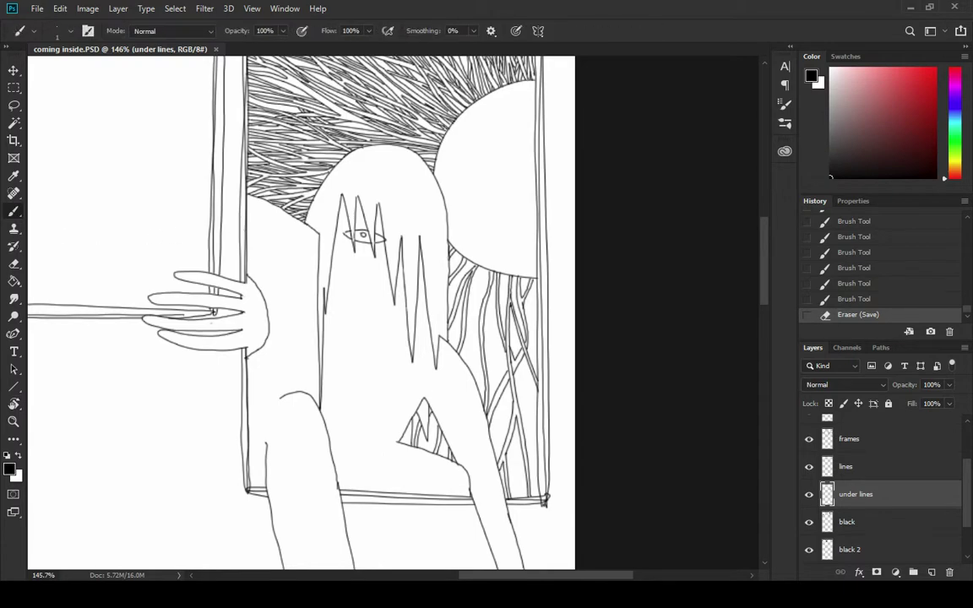
Step: Rotate the canvas view to 90° to work on the sparse strands between the arm and the circle
key("r")
left_click_drag(591, 279, 467, 479)
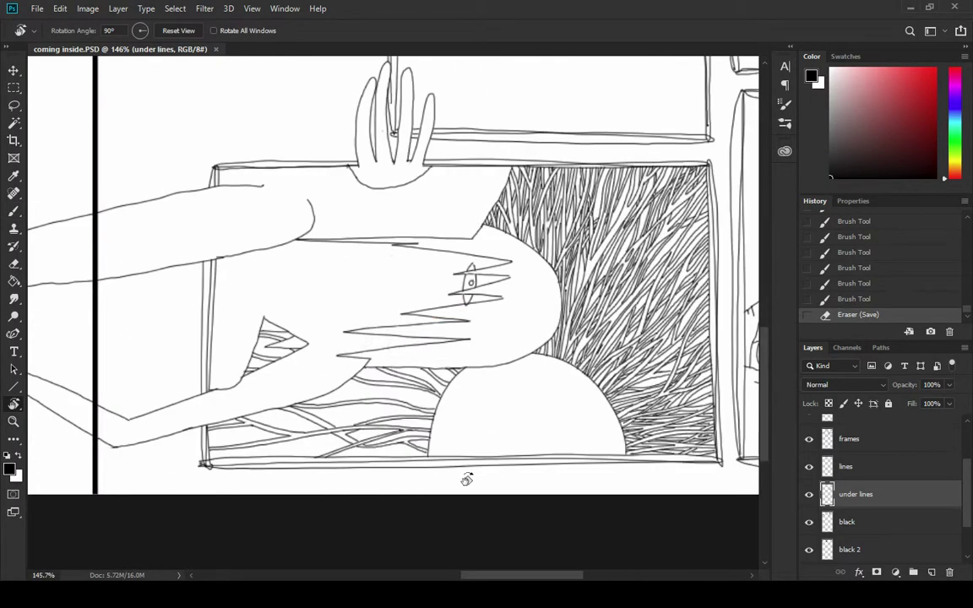
scroll(392, 445, "up", 5)
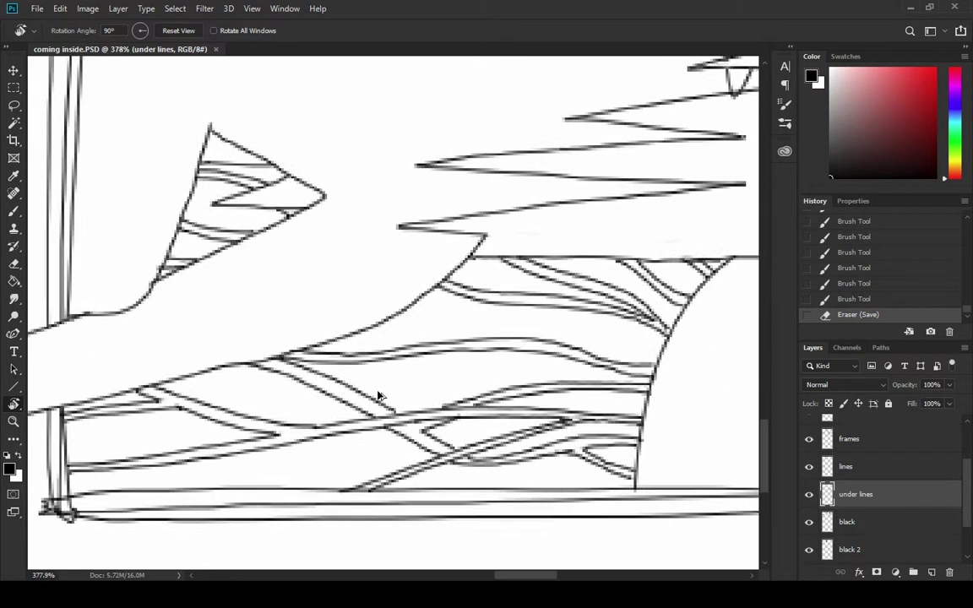
left_click_drag(279, 274, 308, 255)
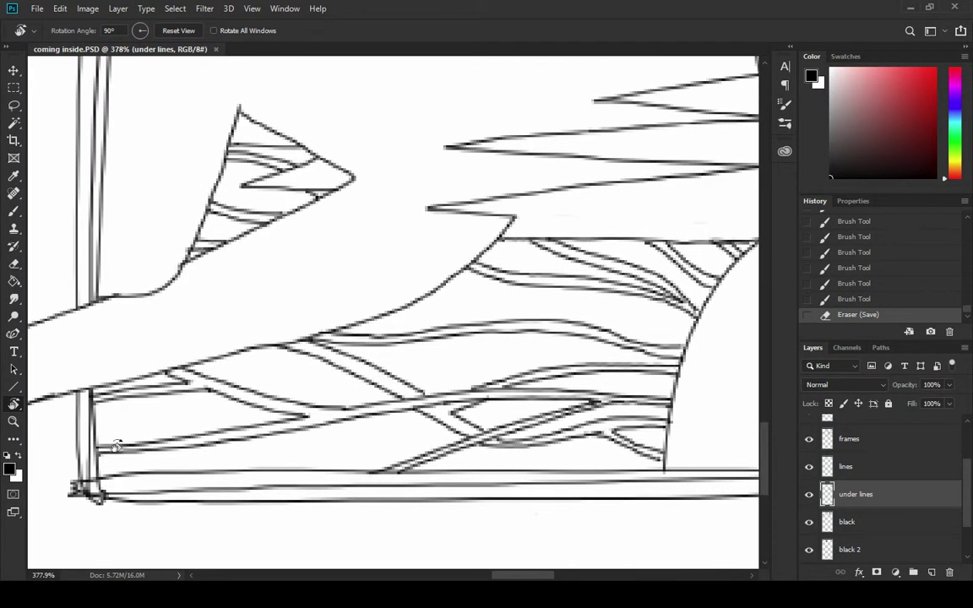
Step: Draw thin black strands with the Brush tool in the gaps along the panel frame, from the corner below the arm to the circle
key("b")
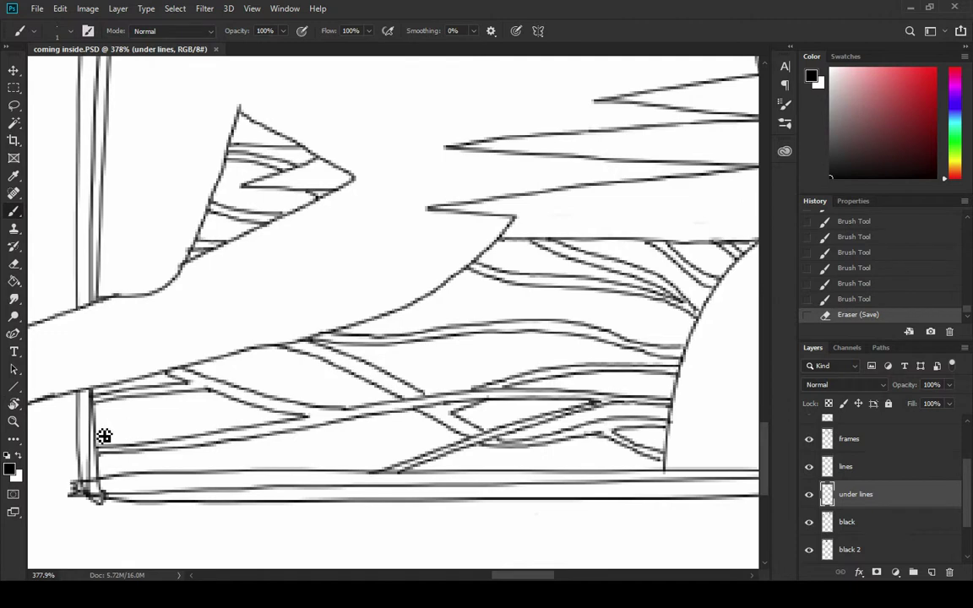
left_click_drag(104, 436, 243, 428)
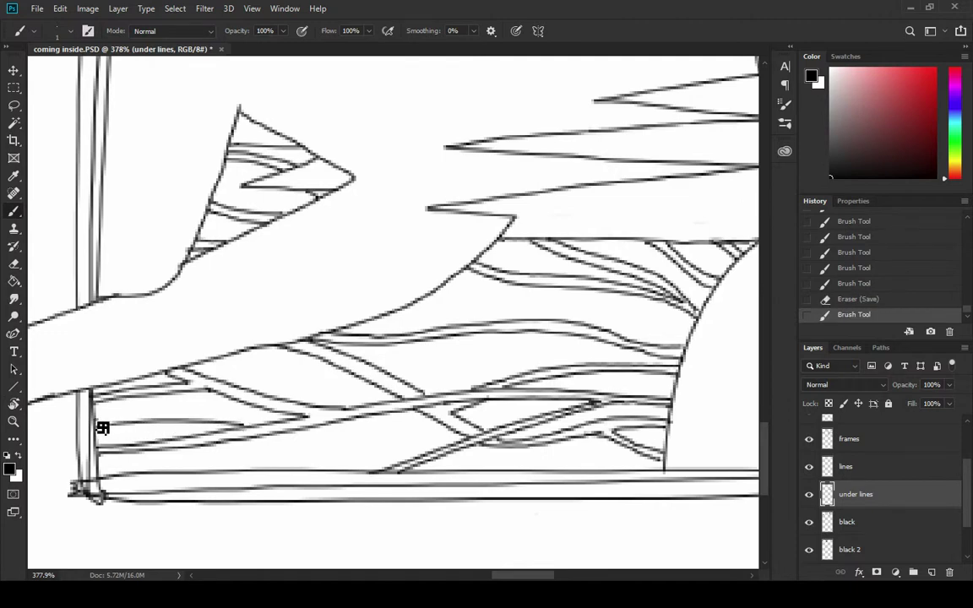
mouse_move(100, 415)
left_mouse_down()
mouse_move(220, 420)
mouse_move(353, 455)
mouse_move(436, 452)
left_mouse_up()
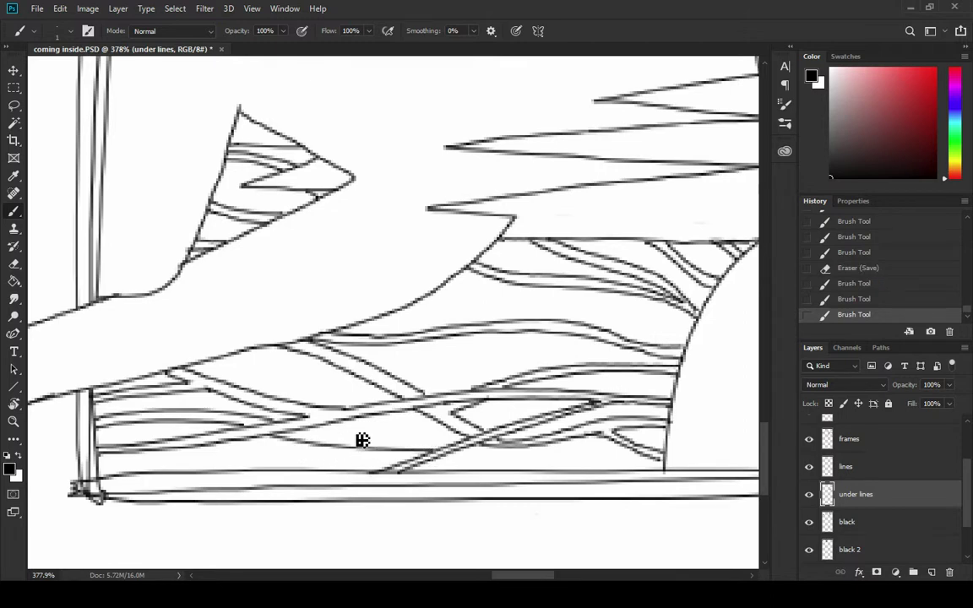
left_click_drag(301, 439, 561, 461)
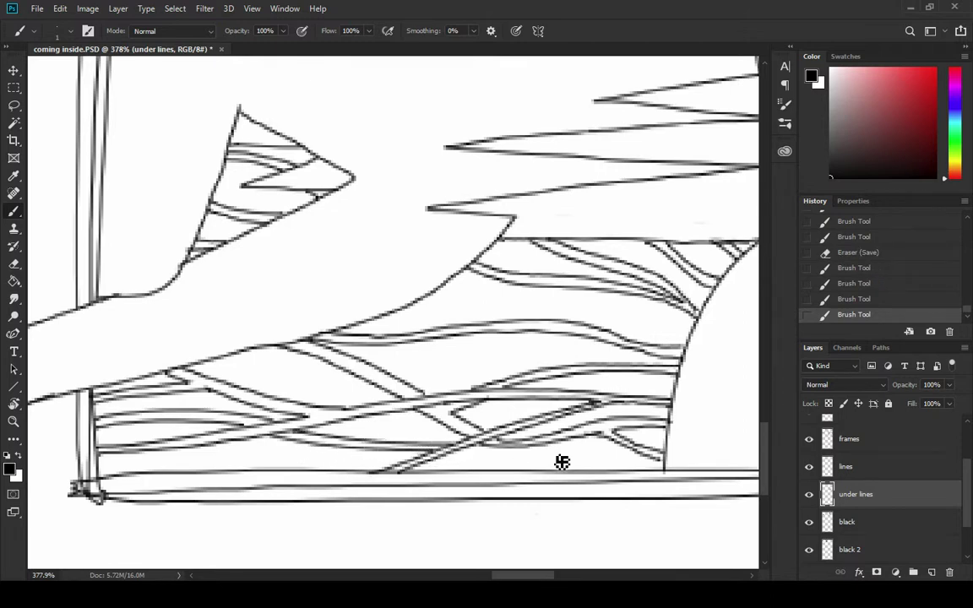
left_click_drag(465, 460, 654, 473)
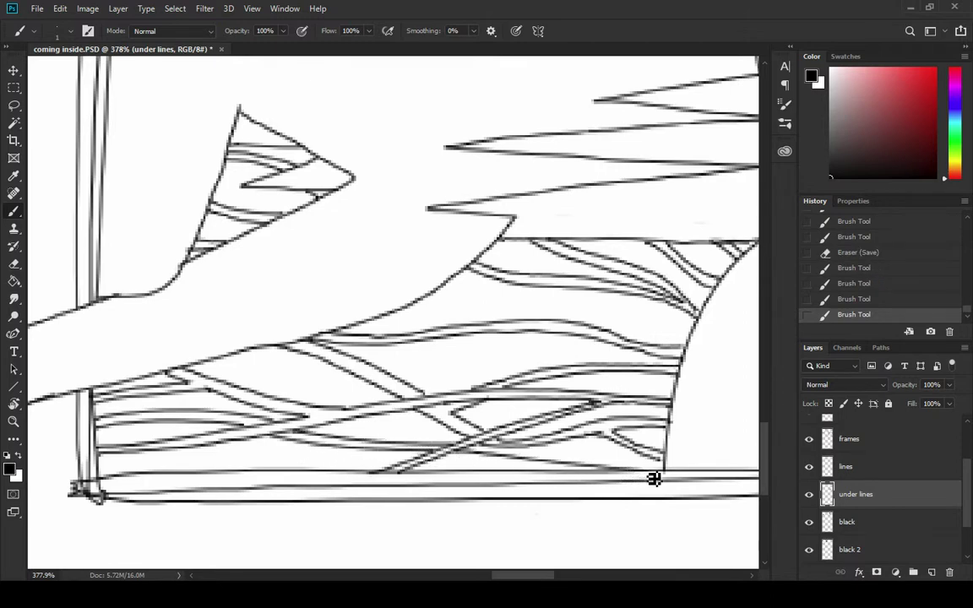
left_click_drag(500, 456, 656, 468)
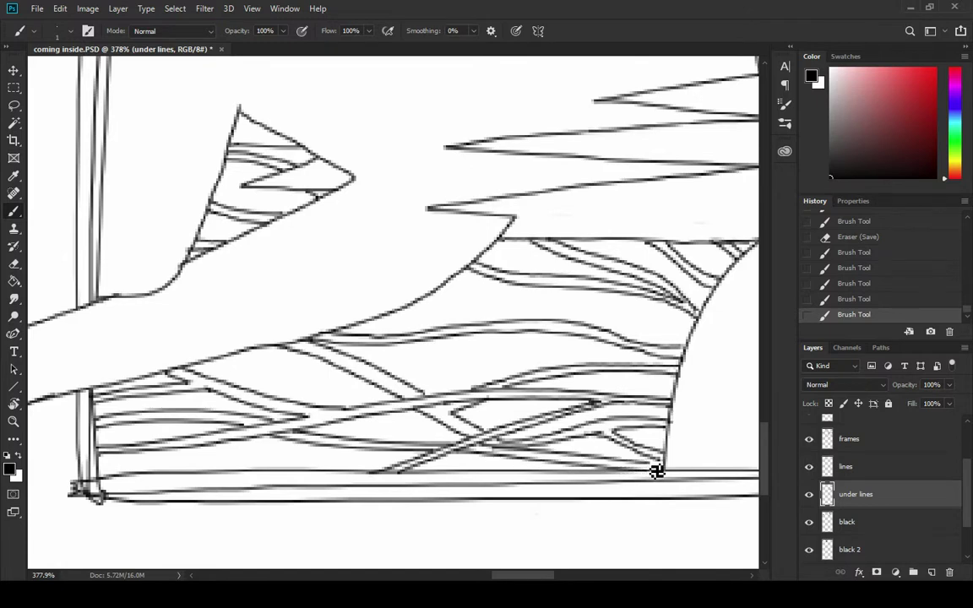
left_click_drag(547, 446, 610, 439)
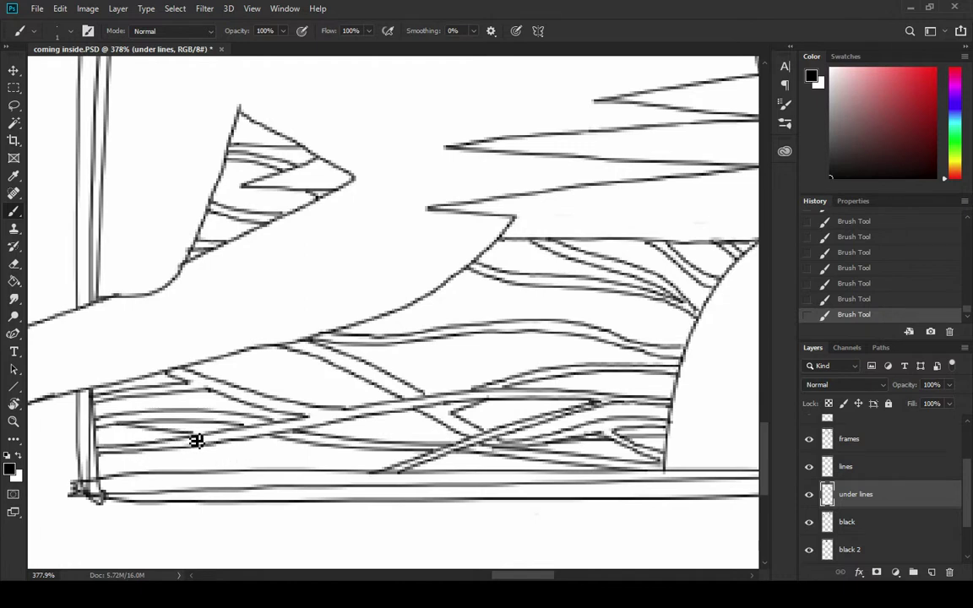
Step: Add short strokes between the strands at the frame corner under the arm and erase the ends that overshoot the frame
left_click_drag(174, 431, 221, 426)
left_click_drag(99, 407, 141, 412)
mouse_move(231, 449)
left_mouse_down()
mouse_move(277, 462)
mouse_move(167, 460)
left_mouse_up()
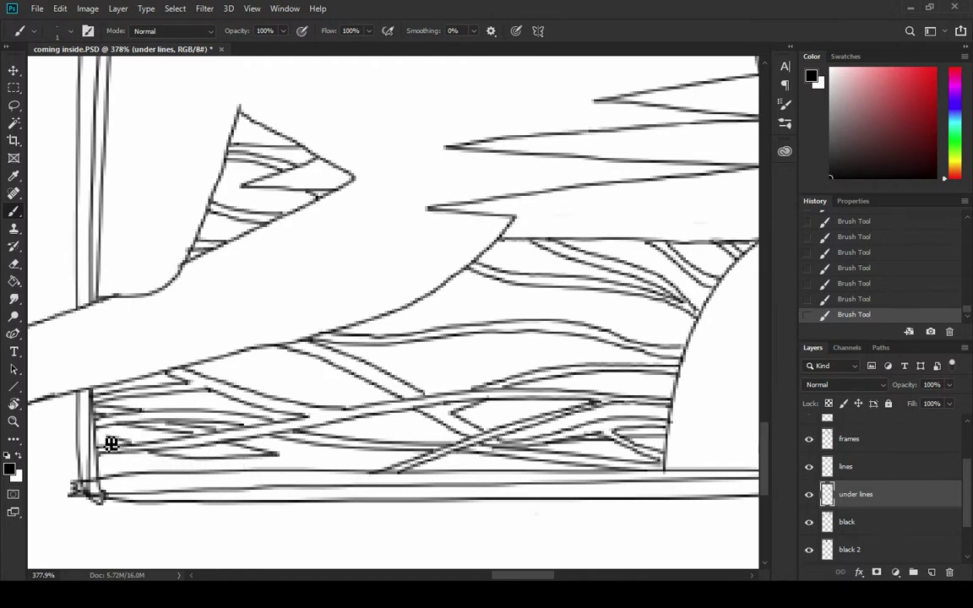
key("e")
mouse_move(93, 434)
left_mouse_down()
mouse_move(102, 447)
mouse_move(160, 468)
mouse_move(276, 477)
mouse_move(344, 469)
left_mouse_up()
key("b")
key("e")
key("b")
mouse_move(210, 473)
left_mouse_down()
mouse_move(402, 471)
mouse_move(483, 455)
mouse_move(420, 474)
mouse_move(512, 476)
left_mouse_up()
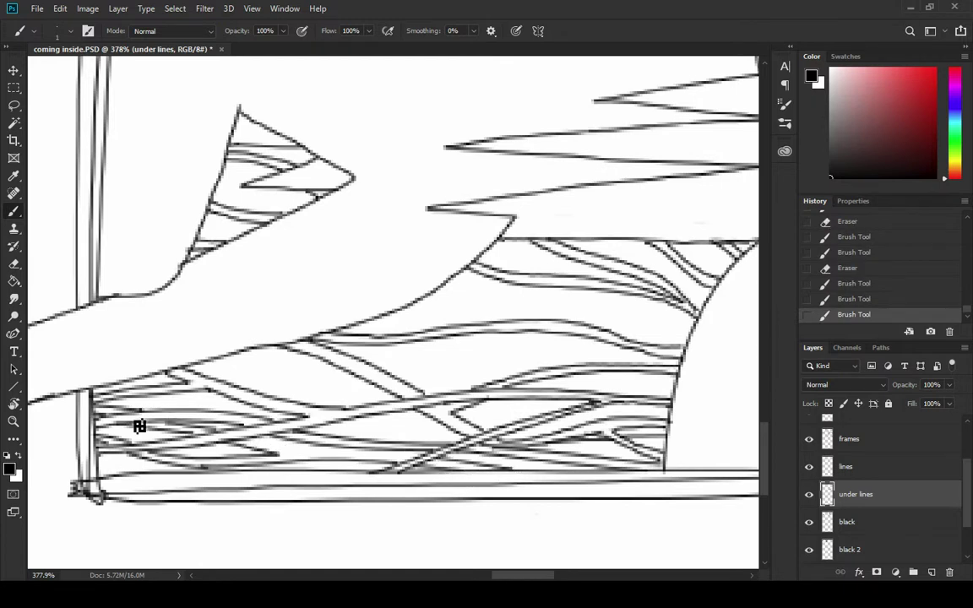
left_click_drag(258, 448, 427, 465)
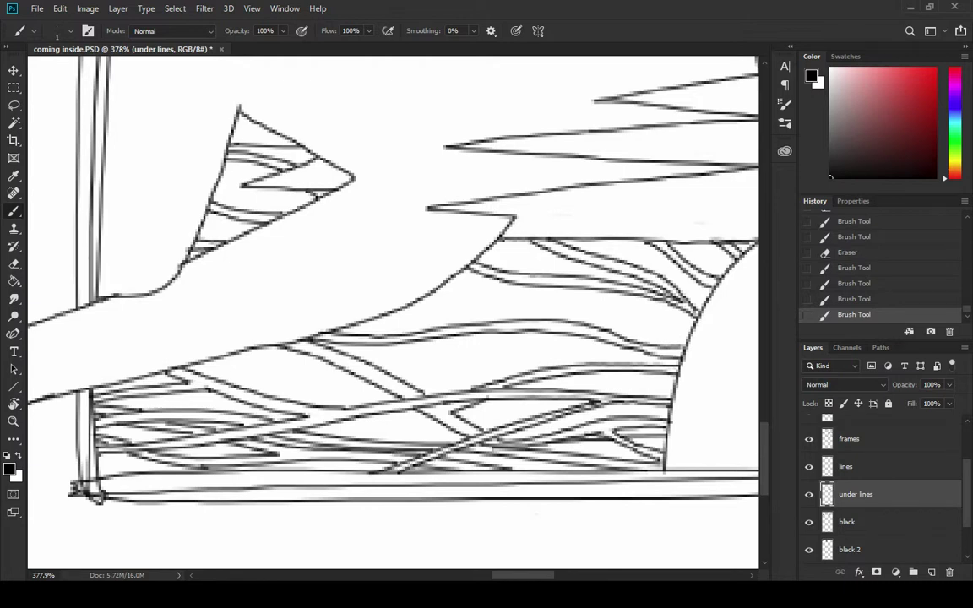
Step: Fill the gaps between the arm's outline and the long diagonal strand with thin strokes, continuing to the circle's edge
left_click_drag(399, 293, 355, 334)
mouse_move(174, 411)
left_mouse_down()
mouse_move(307, 422)
mouse_move(209, 411)
mouse_move(306, 429)
mouse_move(159, 420)
mouse_move(68, 434)
mouse_move(100, 434)
left_mouse_up()
key("ctrl+z")
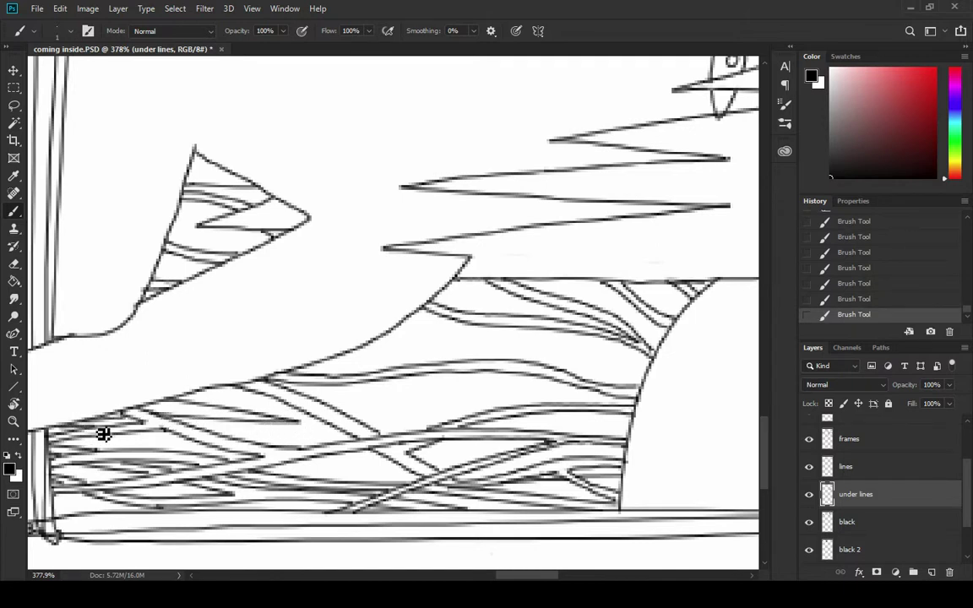
left_click_drag(191, 433, 350, 444)
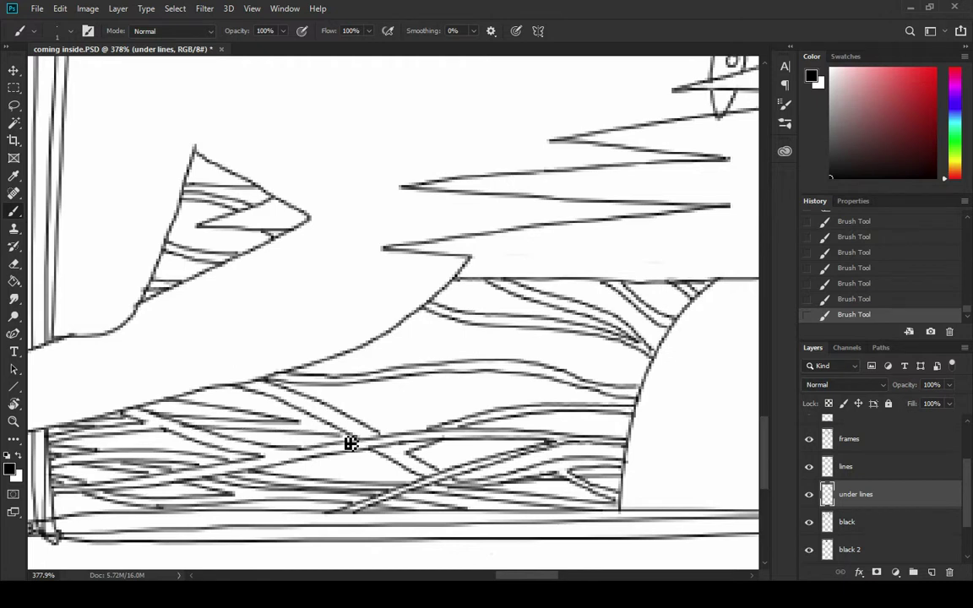
mouse_move(193, 402)
left_mouse_down()
mouse_move(338, 431)
mouse_move(430, 428)
mouse_move(373, 432)
mouse_move(528, 454)
mouse_move(598, 441)
mouse_move(594, 451)
mouse_move(561, 455)
mouse_move(628, 460)
mouse_move(589, 431)
mouse_move(631, 437)
mouse_move(531, 425)
mouse_move(598, 437)
left_mouse_up()
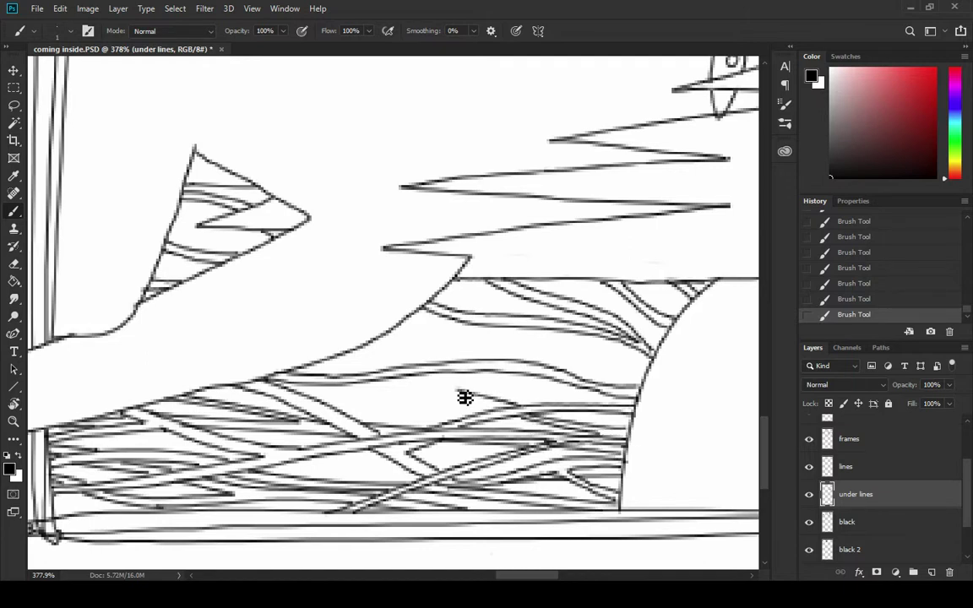
left_click_drag(463, 397, 579, 411)
left_click_drag(457, 391, 611, 404)
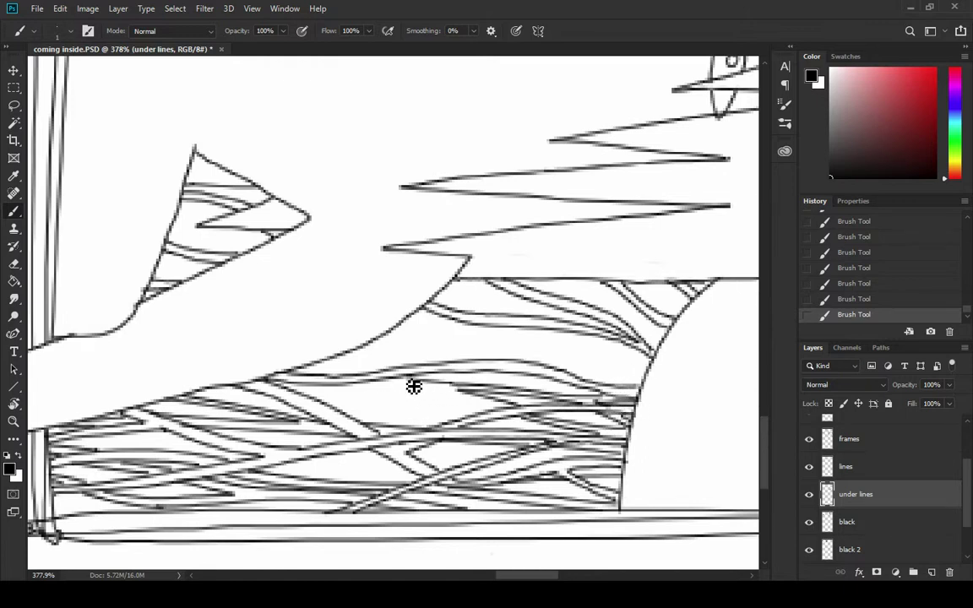
Step: Draw thin strands from the elbow side of the arm across to the circle, undoing and redoing strokes to compare them
mouse_move(379, 371)
left_mouse_down()
mouse_move(339, 358)
mouse_move(446, 341)
mouse_move(646, 364)
left_mouse_up()
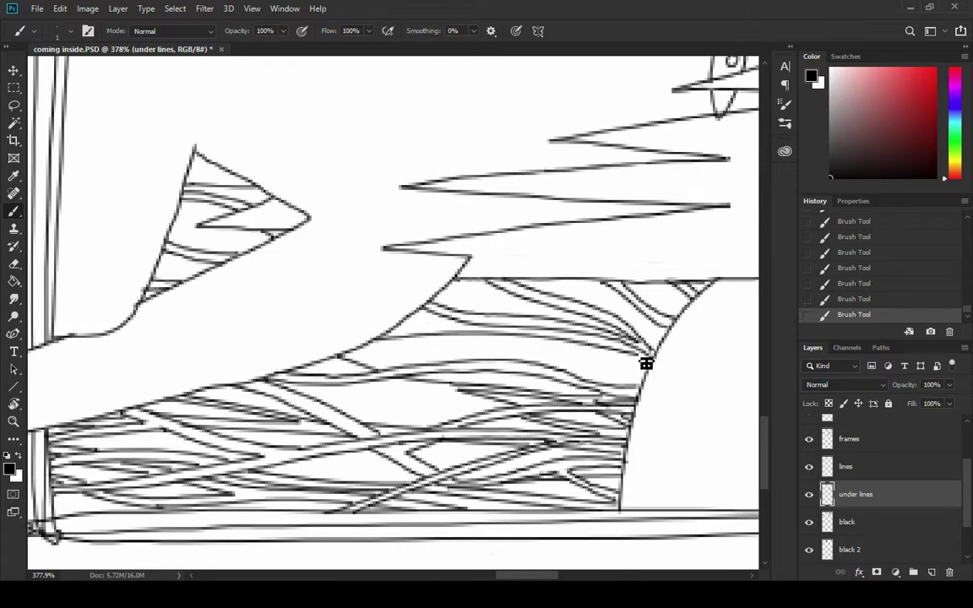
left_click_drag(397, 341, 505, 335)
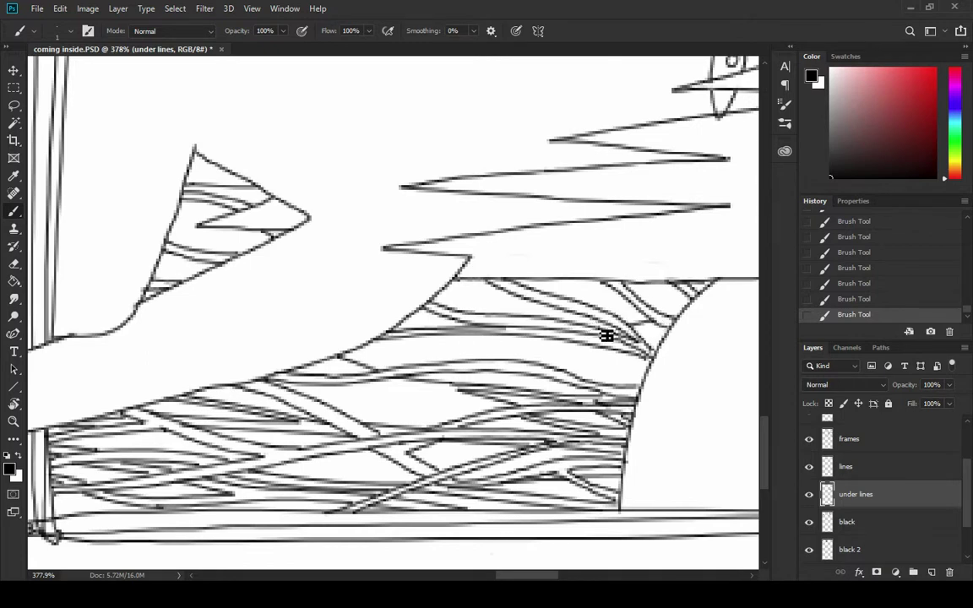
left_click_drag(649, 339, 666, 336)
key("ctrl+z")
key("ctrl+z")
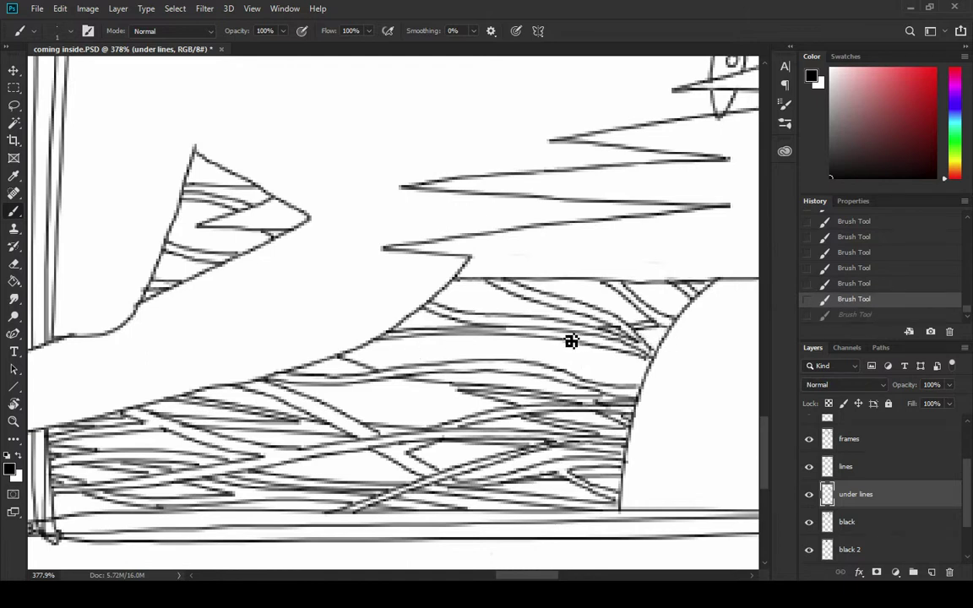
key("ctrl+shift+z")
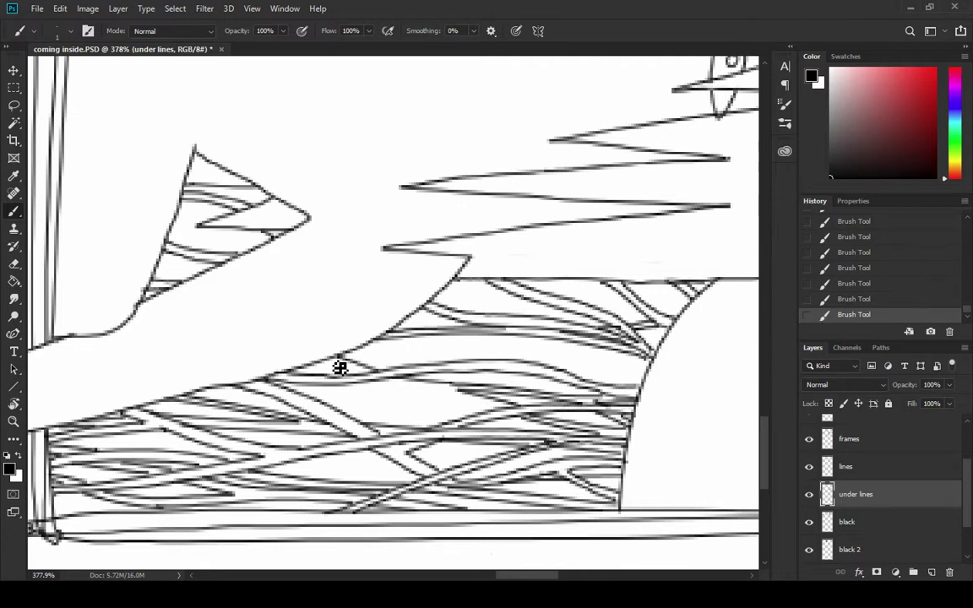
key("ctrl+z")
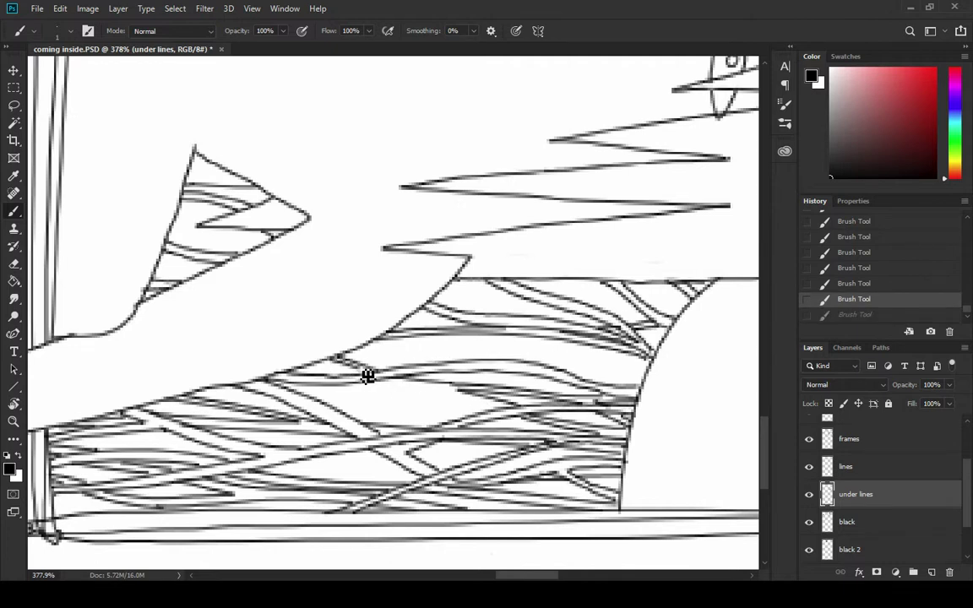
key("ctrl+shift+z")
key("ctrl+z")
key("ctrl+shift+z")
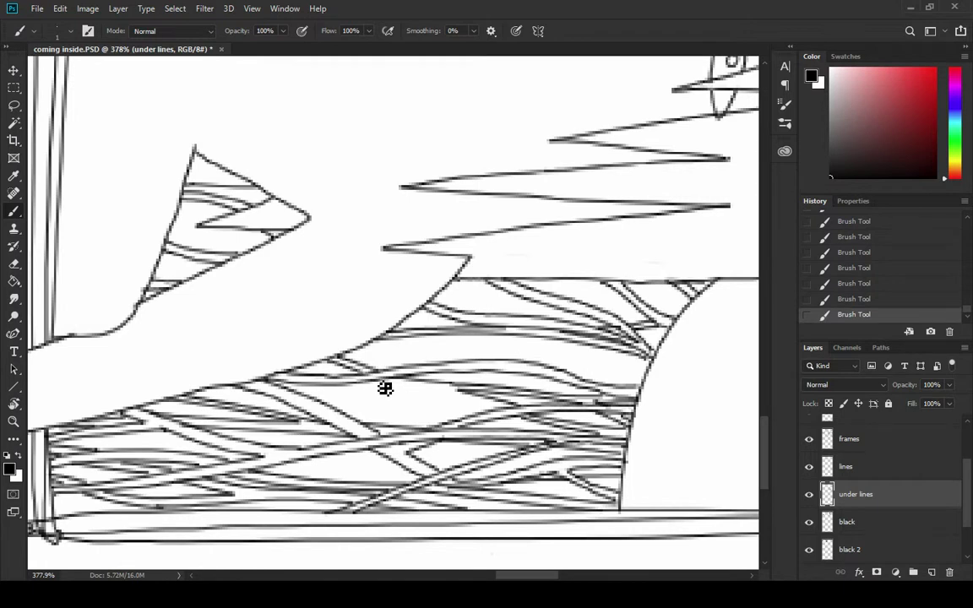
left_click_drag(377, 376, 504, 414)
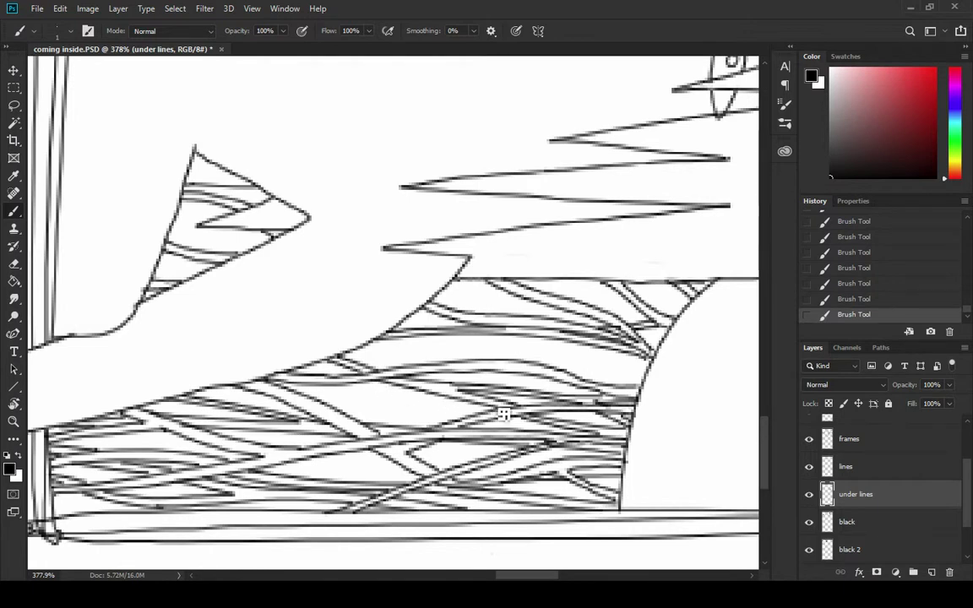
Step: Fill the small triangular gap between the arm and the body with thin hatching, and thicken the strands beside the circle
left_click_drag(221, 326, 254, 359)
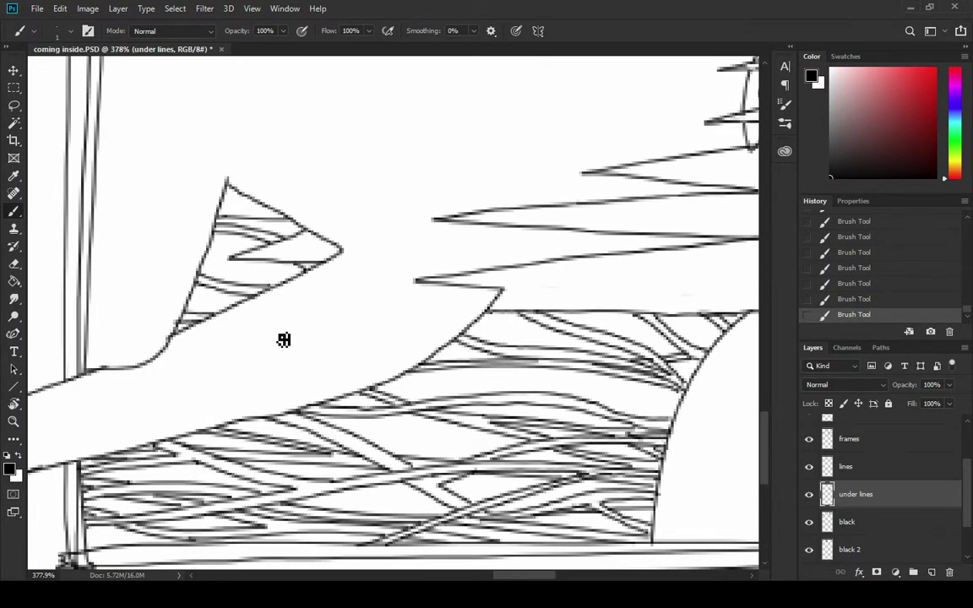
scroll(284, 339, "down", 1)
scroll(284, 340, "right", 1)
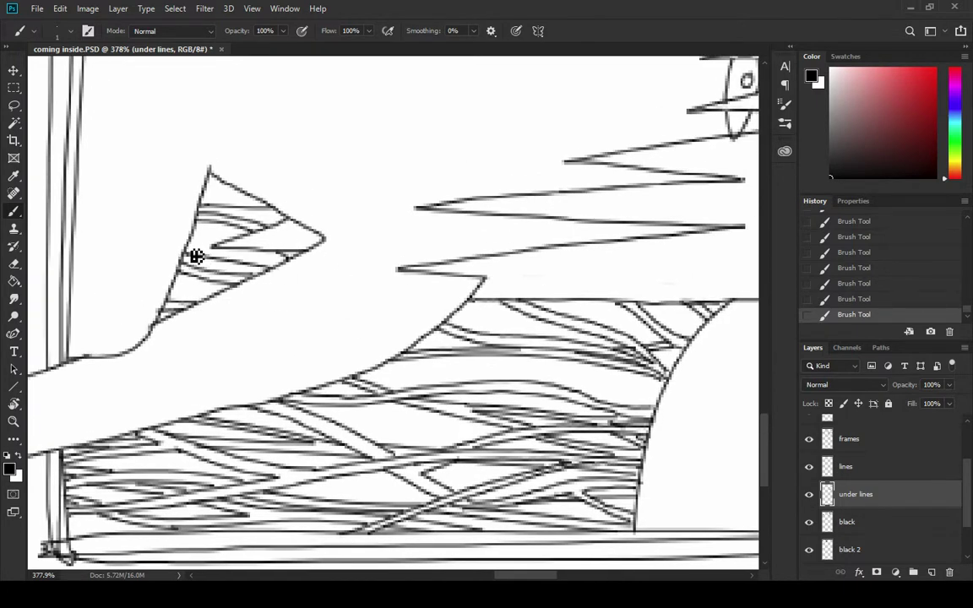
left_click_drag(196, 256, 279, 268)
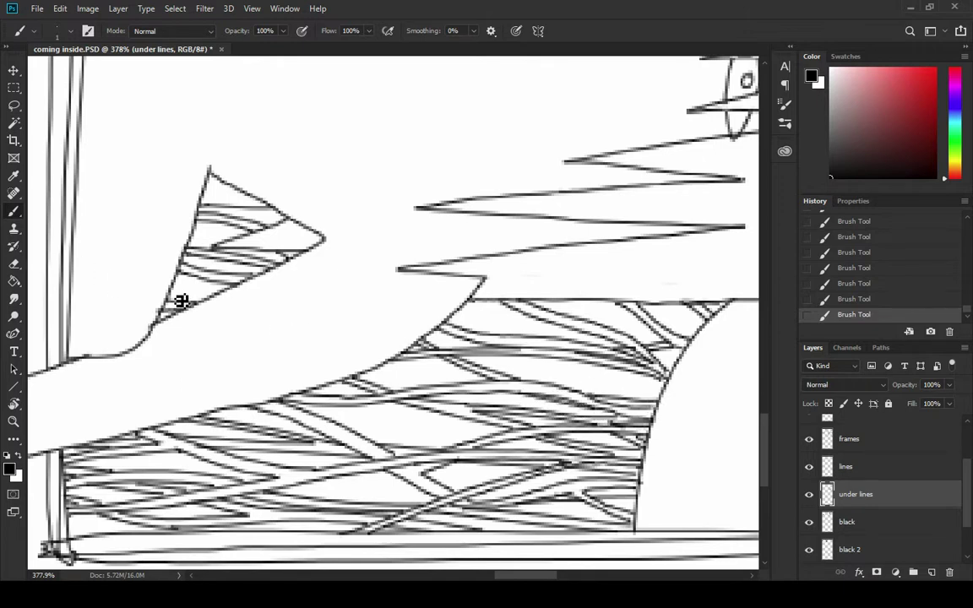
left_click_drag(175, 295, 226, 293)
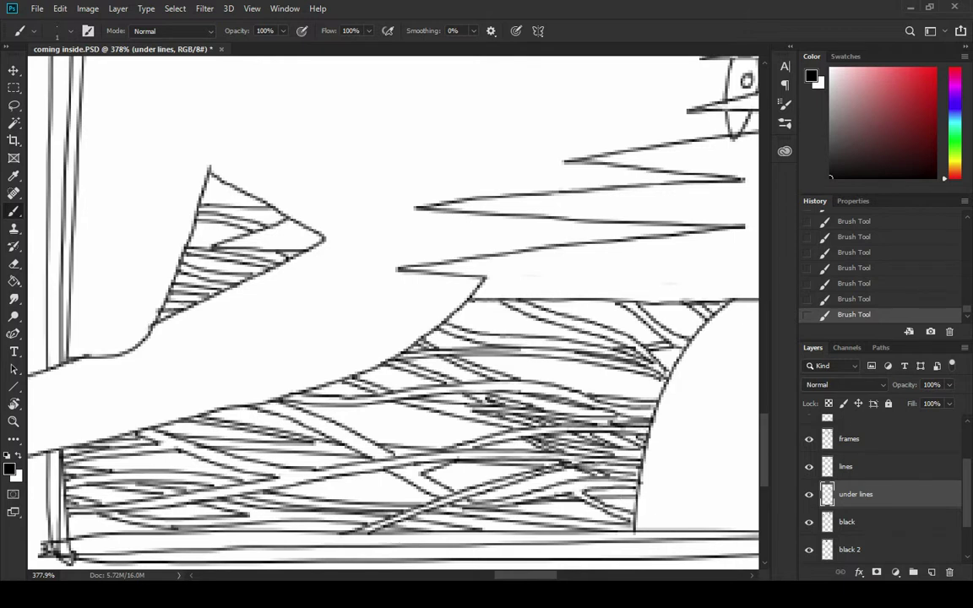
Step: Finish the strokes at the circle's edge, save the page, and rotate the canvas view to 0° to review the hatched panel
scroll(483, 438, "down", 3)
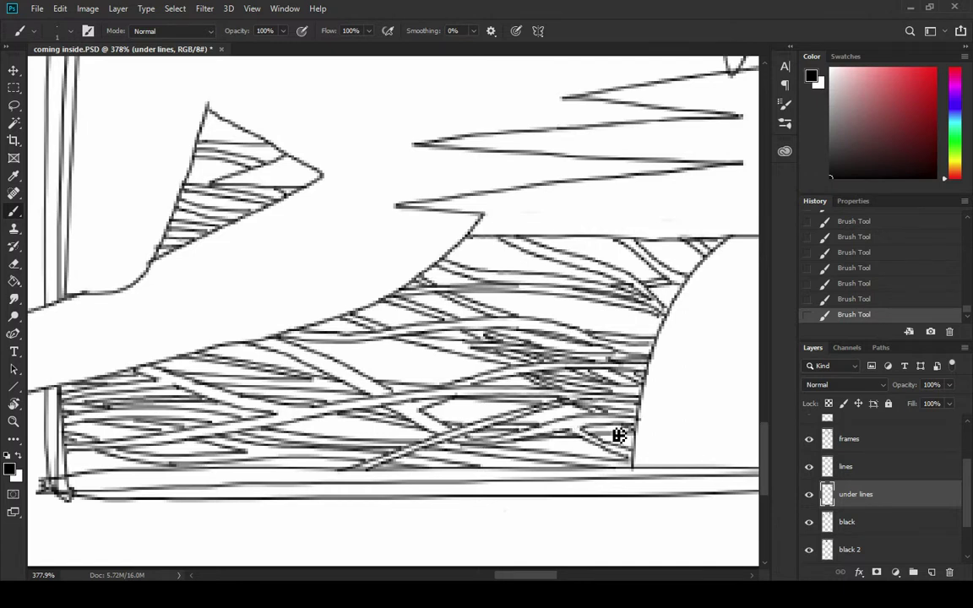
left_click_drag(363, 267, 315, 312)
scroll(284, 304, "down", 4)
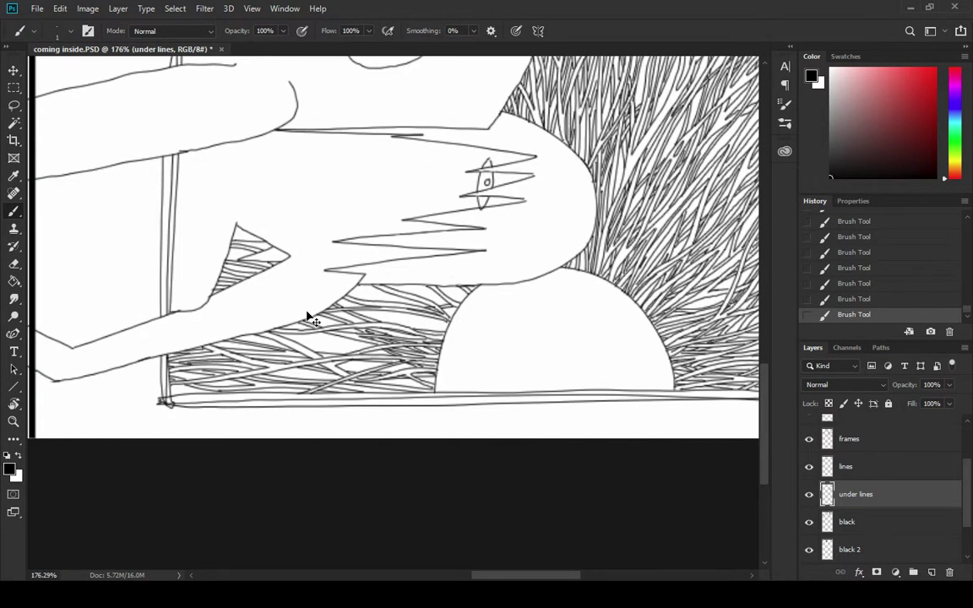
key("r")
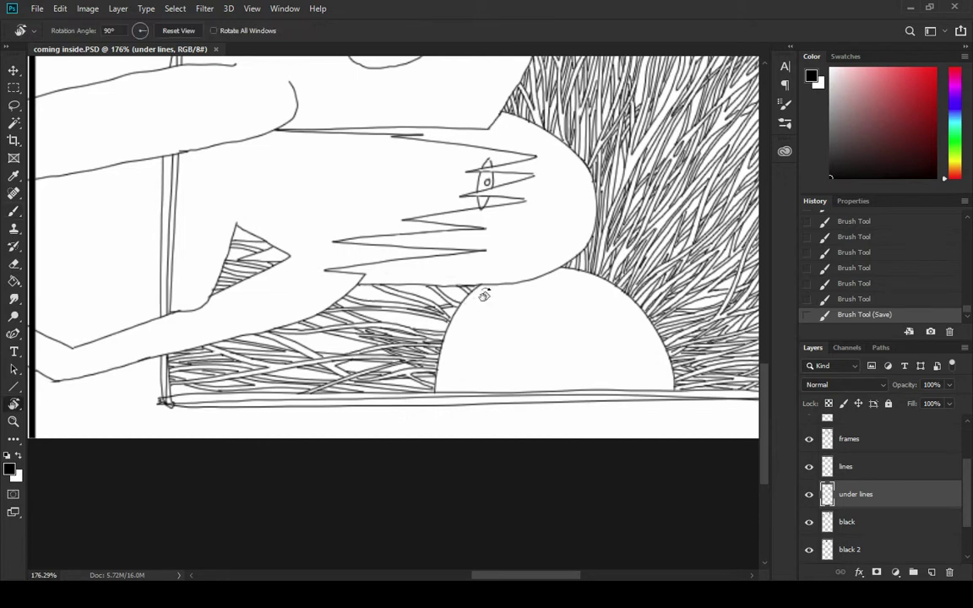
left_click_drag(484, 294, 330, 150)
scroll(212, 188, "up", 3)
scroll(212, 187, "up", 4)
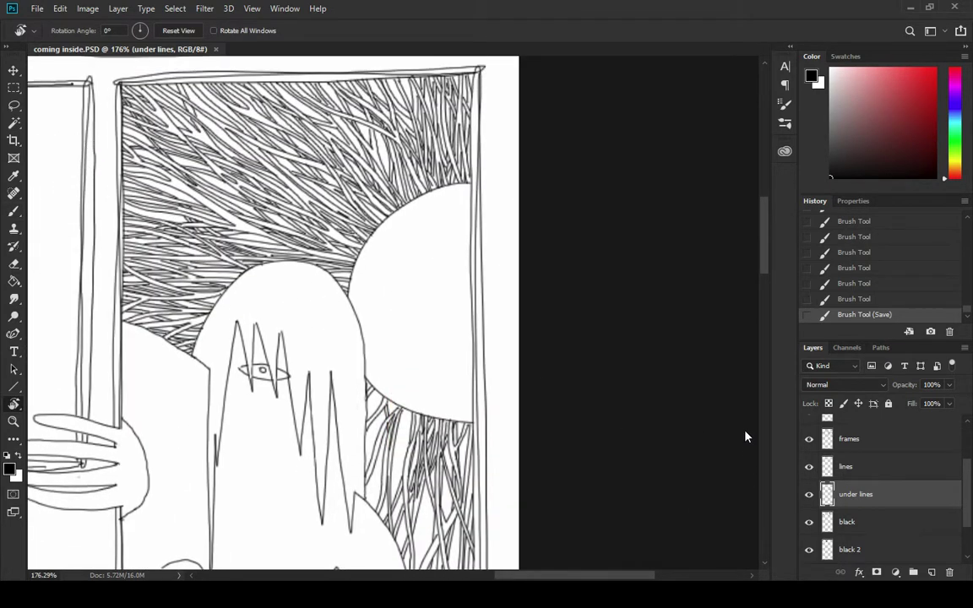
key("shift+ctrl+e")
left_click(13, 88)
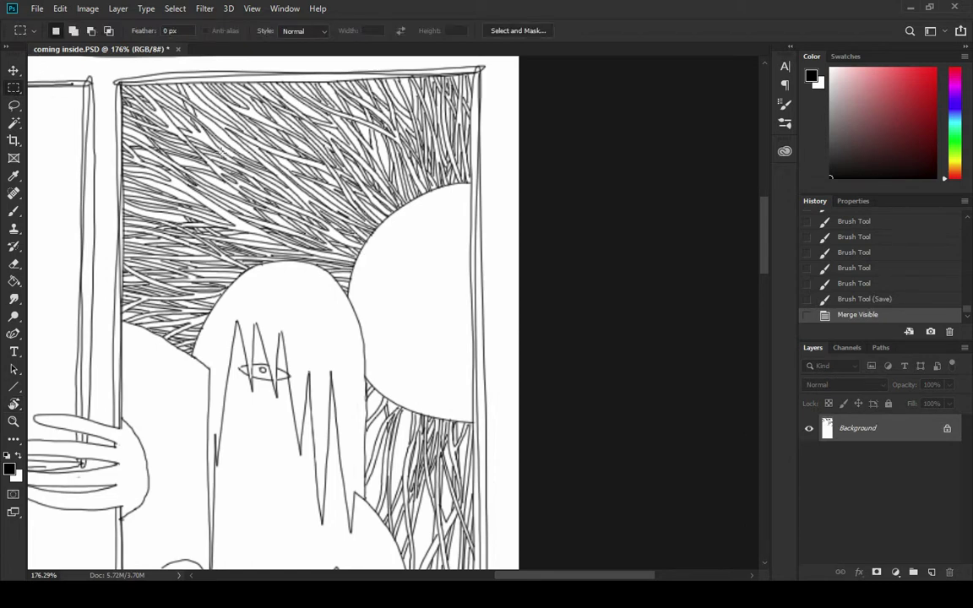
left_click_drag(446, 436, 413, 393)
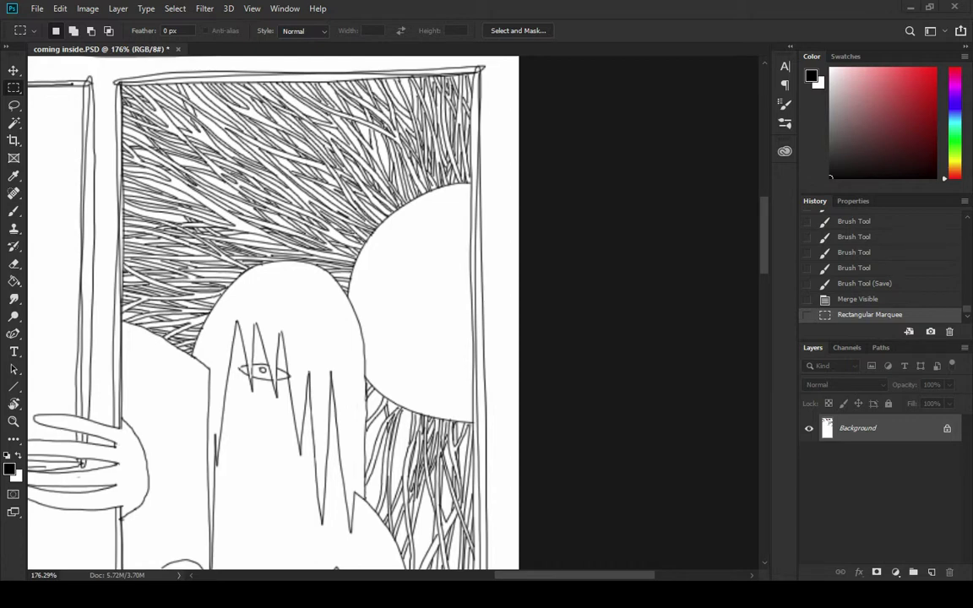
left_click(873, 271)
left_click(870, 289)
Step: Rotate the canvas view to 90° and add thin brush strokes to the remaining gaps between the arm's tip and the circle
key("r")
mouse_move(528, 220)
left_mouse_down()
mouse_move(586, 289)
mouse_move(510, 445)
mouse_move(483, 470)
left_mouse_up()
scroll(203, 359, "up", 5)
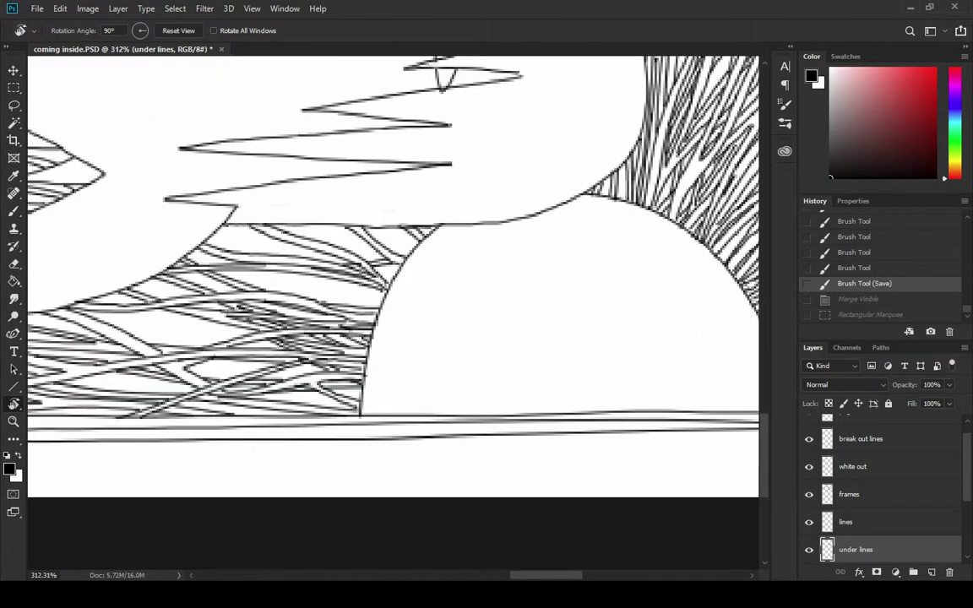
left_click_drag(276, 279, 443, 319)
key("b")
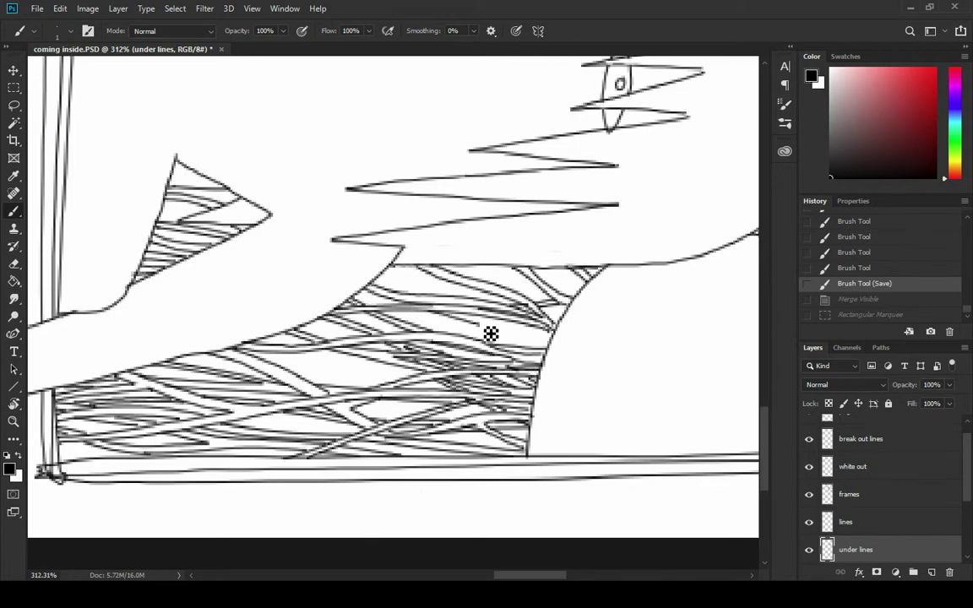
left_click_drag(557, 348, 558, 348)
left_click_drag(465, 323, 552, 341)
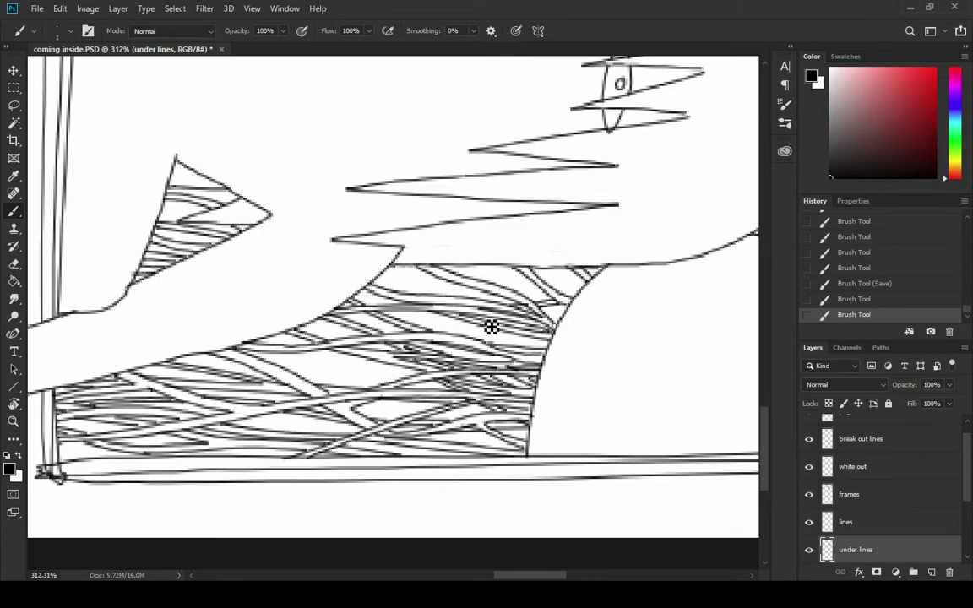
mouse_move(425, 303)
left_mouse_down()
mouse_move(384, 286)
mouse_move(455, 293)
mouse_move(437, 294)
mouse_move(443, 301)
mouse_move(408, 276)
mouse_move(426, 282)
mouse_move(417, 275)
mouse_move(465, 303)
left_mouse_up()
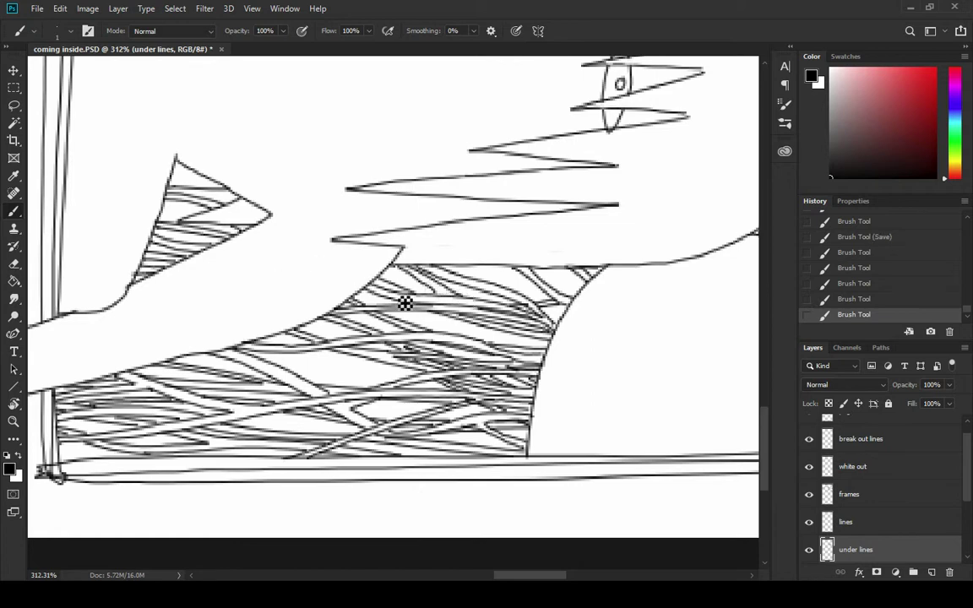
Step: Add thin strands between the arm's tip and the circle and in the open gap below the arm, undoing unwanted strokes
key("ctrl+z")
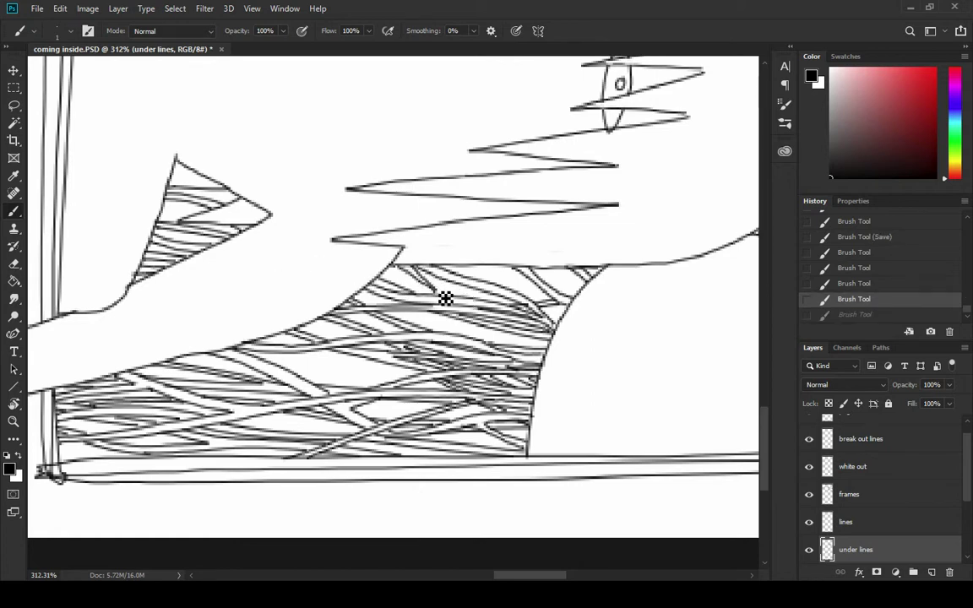
mouse_move(448, 297)
left_mouse_down()
mouse_move(487, 279)
mouse_move(493, 289)
left_mouse_up()
key("ctrl+z")
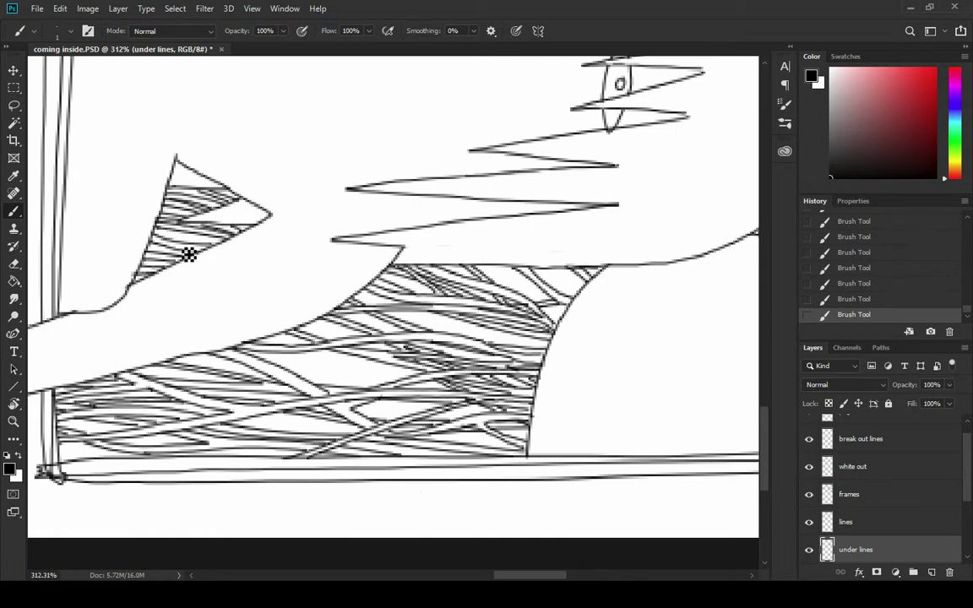
scroll(292, 282, "down", 1)
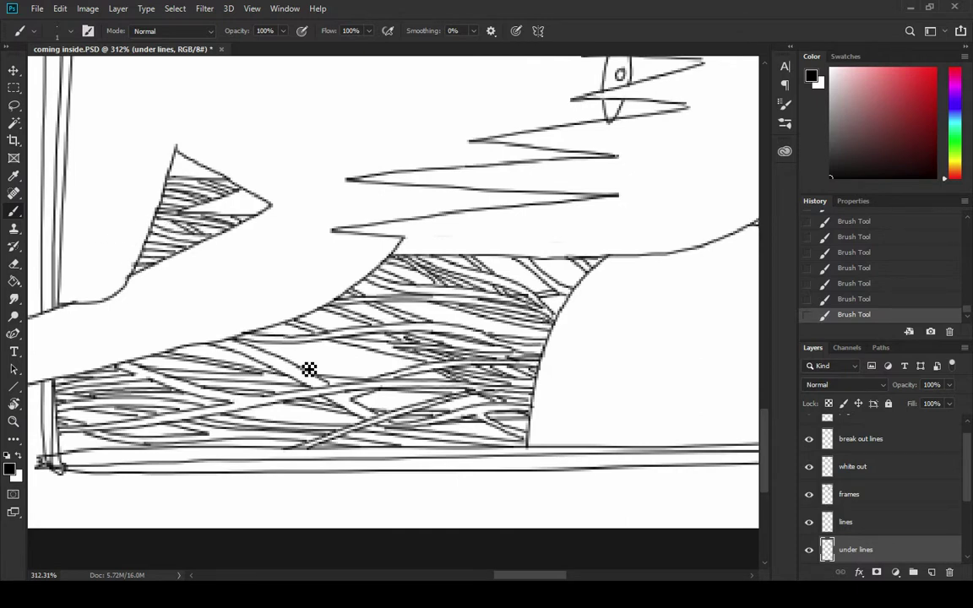
mouse_move(282, 322)
left_mouse_down()
mouse_move(343, 384)
mouse_move(312, 353)
mouse_move(358, 381)
left_mouse_up()
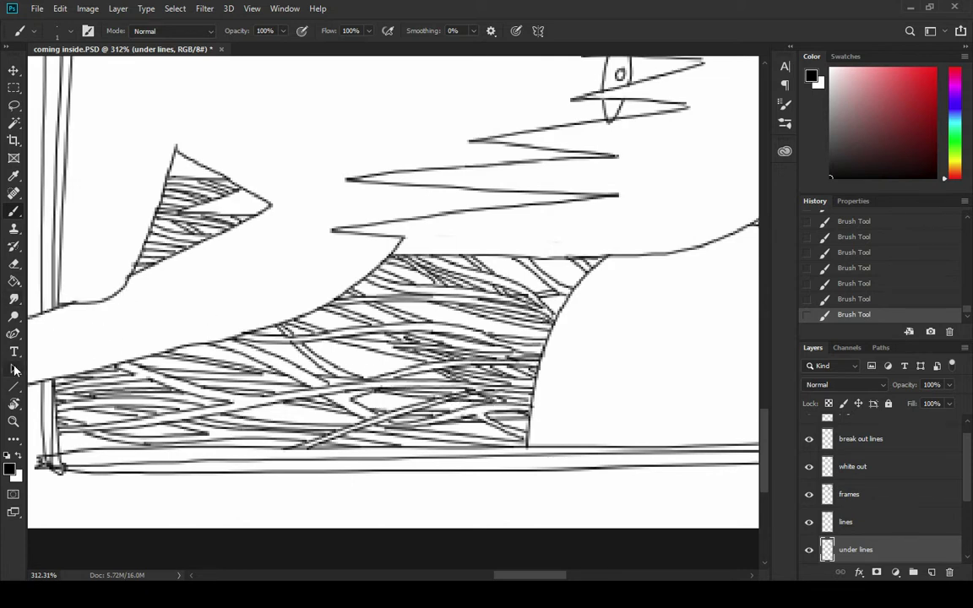
Step: Hatch the gaps along the frame edge with thin strokes, undoing and redoing one stroke to compare it
left_click_drag(187, 293, 249, 261)
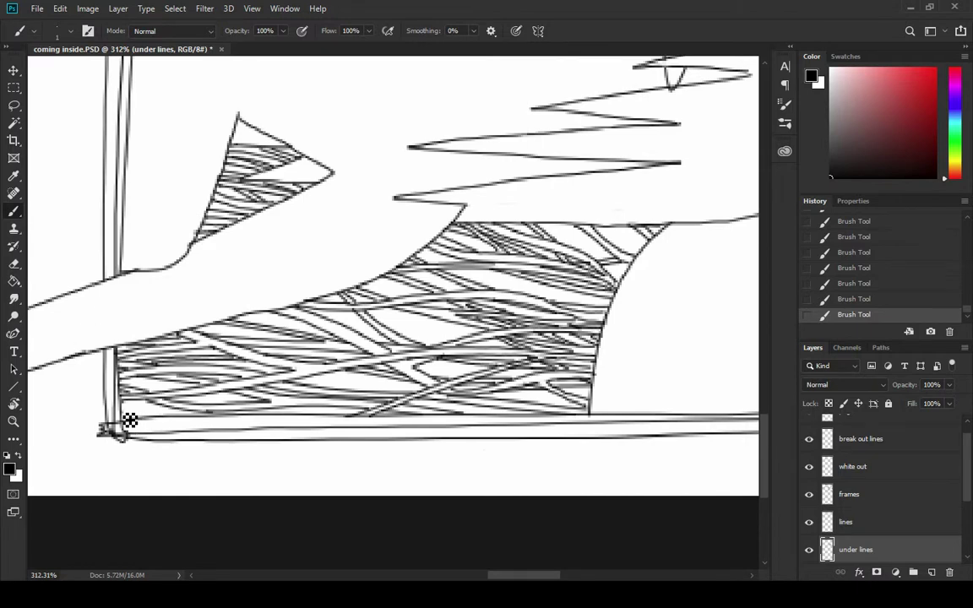
left_click_drag(130, 420, 187, 417)
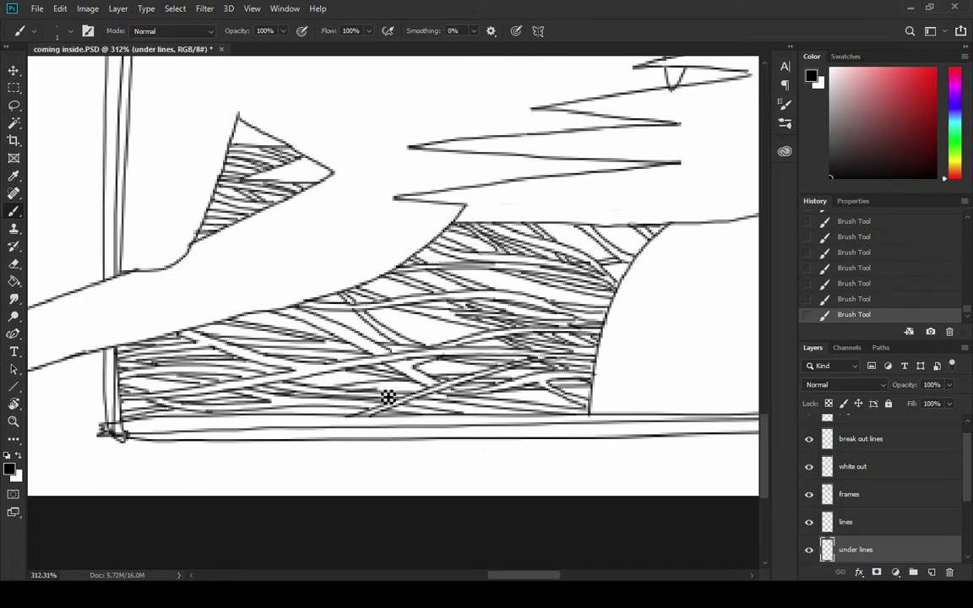
key("ctrl+z")
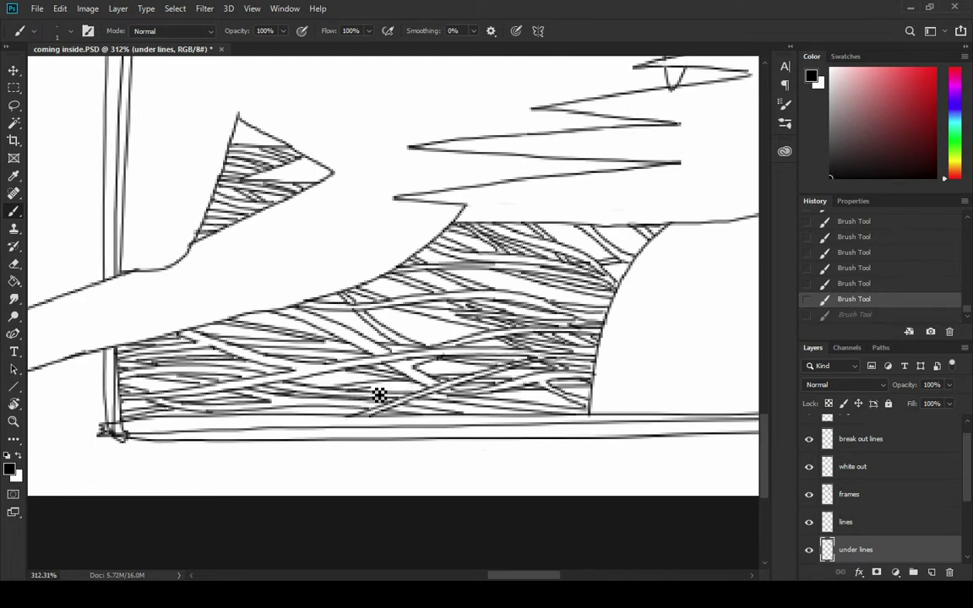
key("ctrl+shift+z")
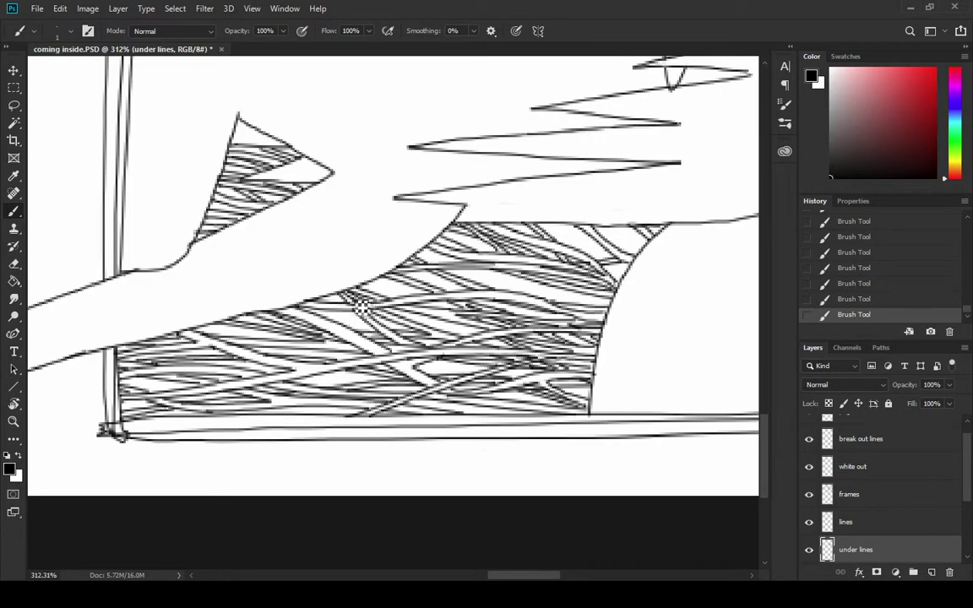
Step: Add thin hatching strokes beside the circle's edge, undoing and redoing the latest one to compare it
mouse_move(270, 228)
left_mouse_down()
mouse_move(210, 235)
mouse_move(213, 276)
mouse_move(216, 260)
mouse_move(202, 252)
left_mouse_up()
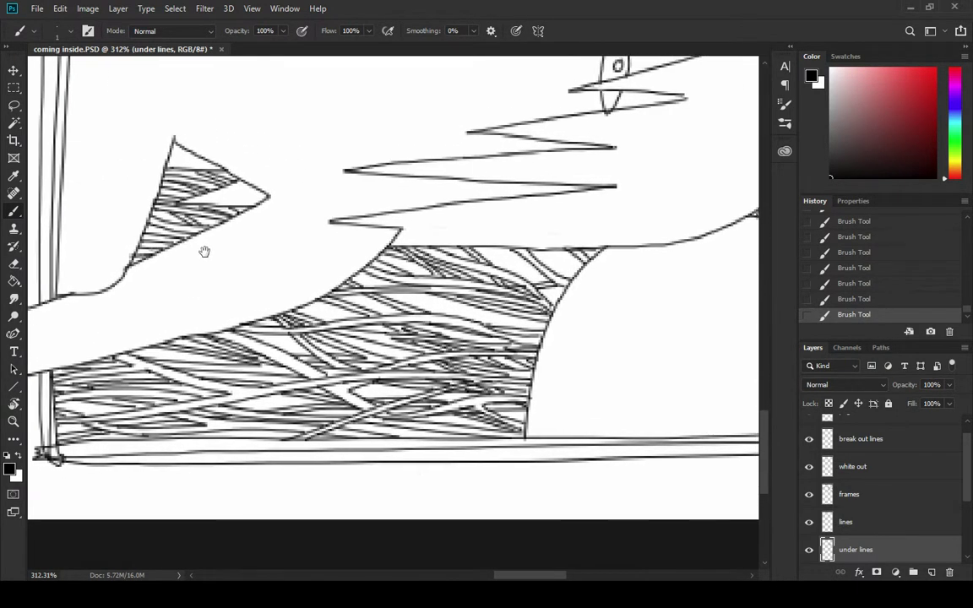
mouse_move(276, 248)
left_mouse_down()
mouse_move(247, 231)
mouse_move(224, 251)
left_mouse_up()
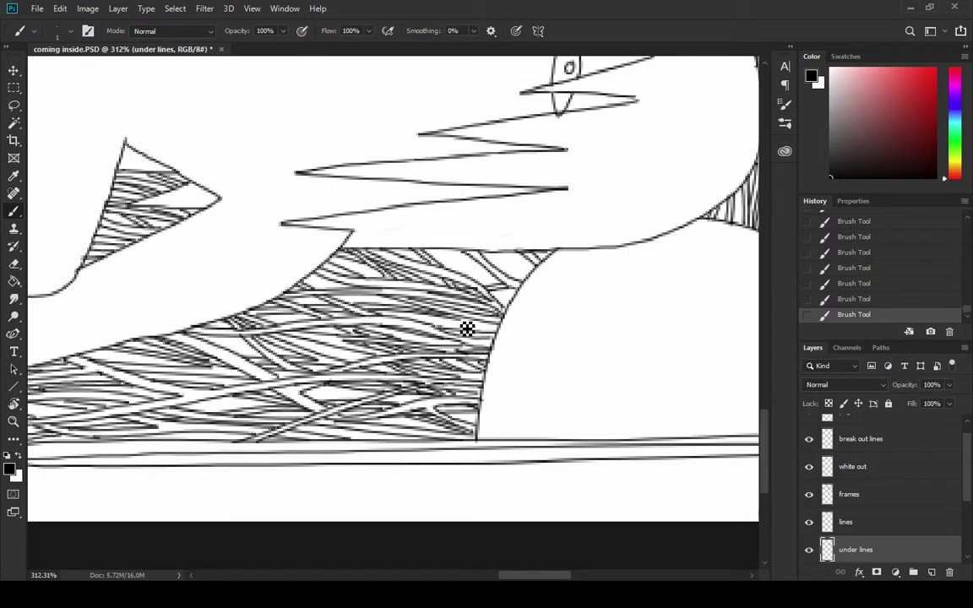
key("ctrl+z")
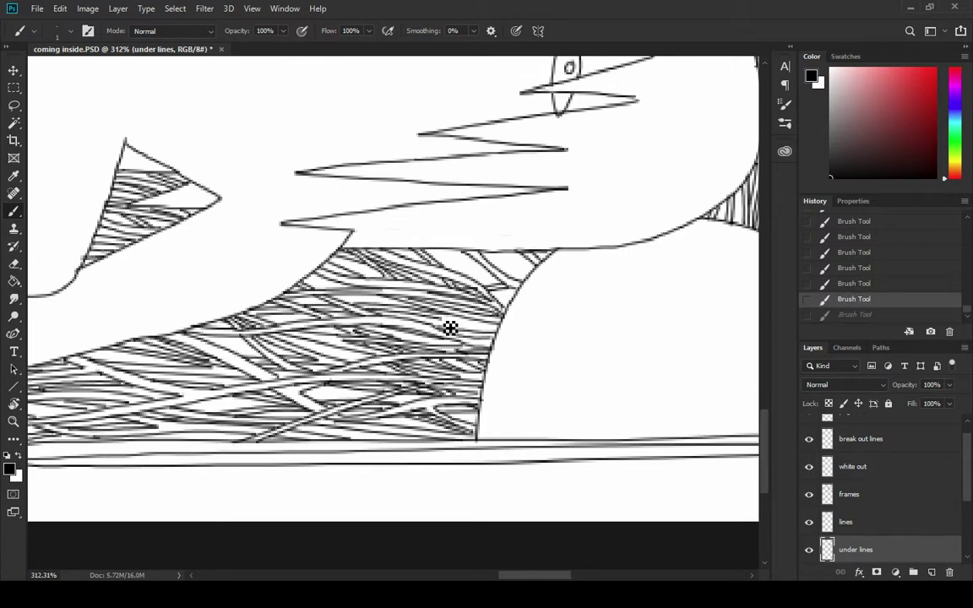
key("ctrl+shift+z")
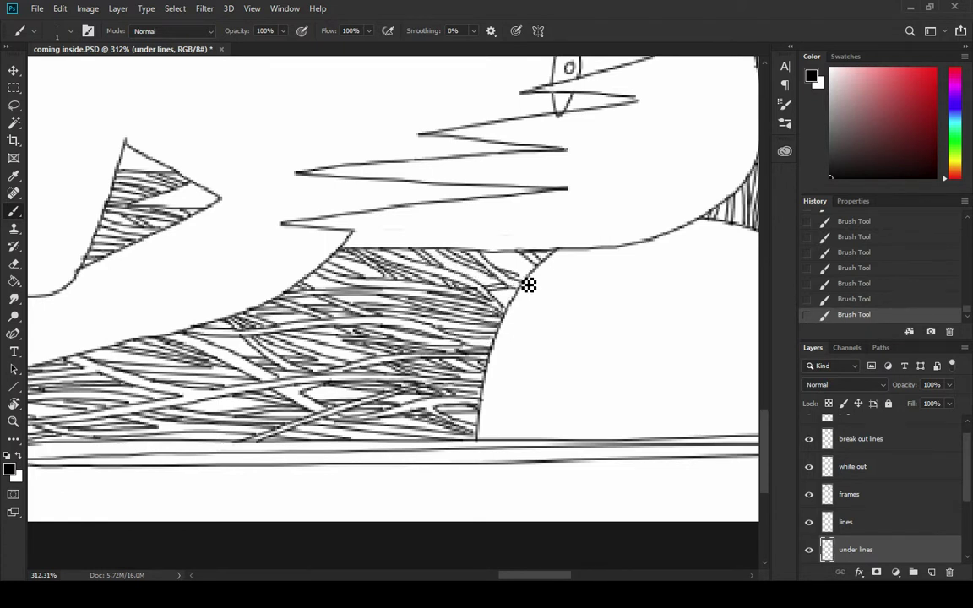
Step: Erase the stroke overshooting the circle's edge and fill the small gaps between the body line and the circle with short thin strokes
key("e")
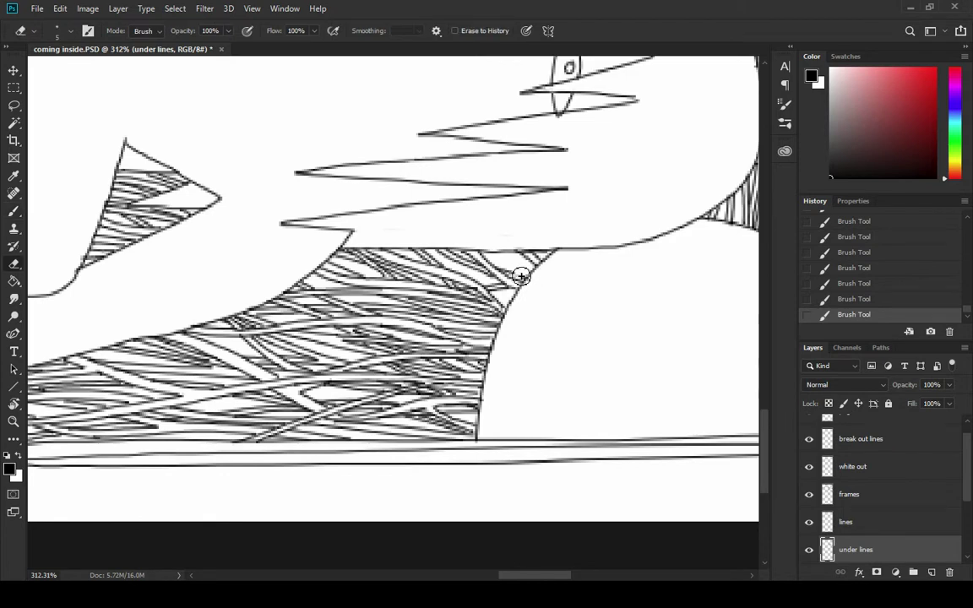
left_click(521, 276)
key("b")
mouse_move(521, 281)
left_mouse_down()
mouse_move(499, 262)
mouse_move(530, 280)
left_mouse_up()
key("e")
key("b")
mouse_move(445, 258)
left_mouse_down()
mouse_move(426, 253)
mouse_move(506, 293)
mouse_move(447, 263)
left_mouse_up()
left_click_drag(492, 292, 500, 297)
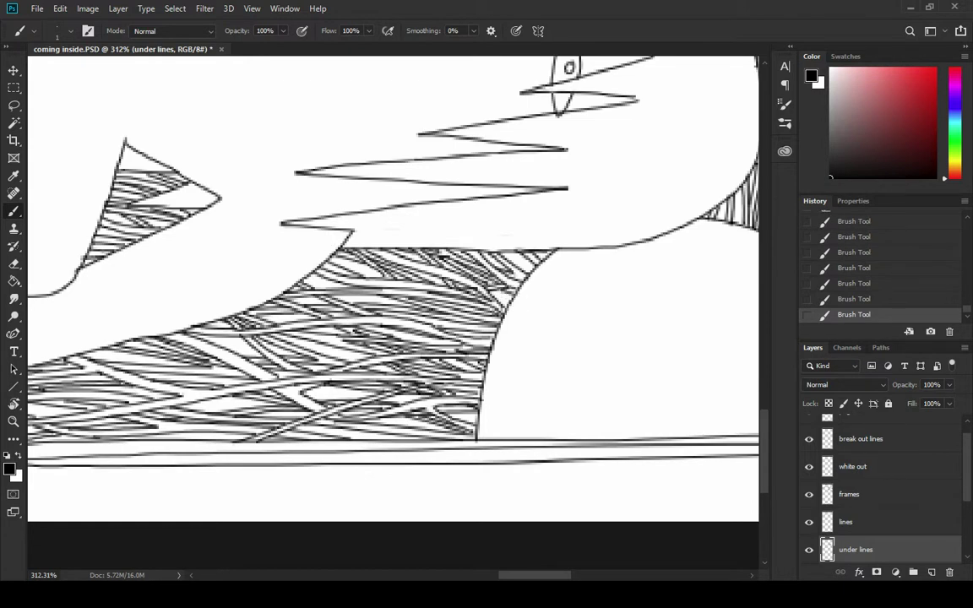
Step: Finish the hatching between the arm and frame, rotate the canvas view to 0°, save the page, and review the panel
mouse_move(322, 189)
left_mouse_down()
mouse_move(396, 200)
mouse_move(424, 178)
left_mouse_up()
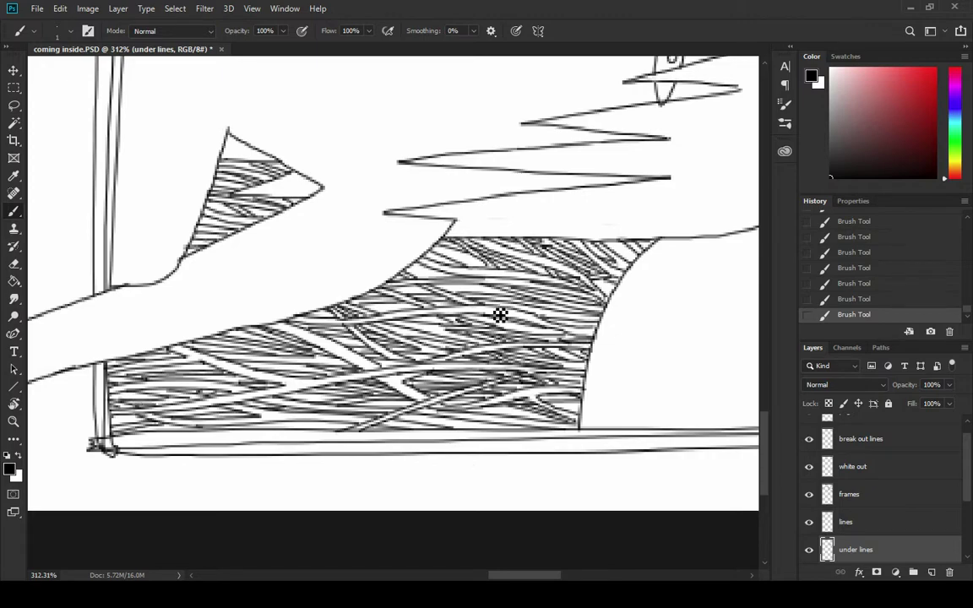
key("t")
key("b")
key("r")
left_click_drag(499, 228, 324, 204)
scroll(399, 201, "down", 9)
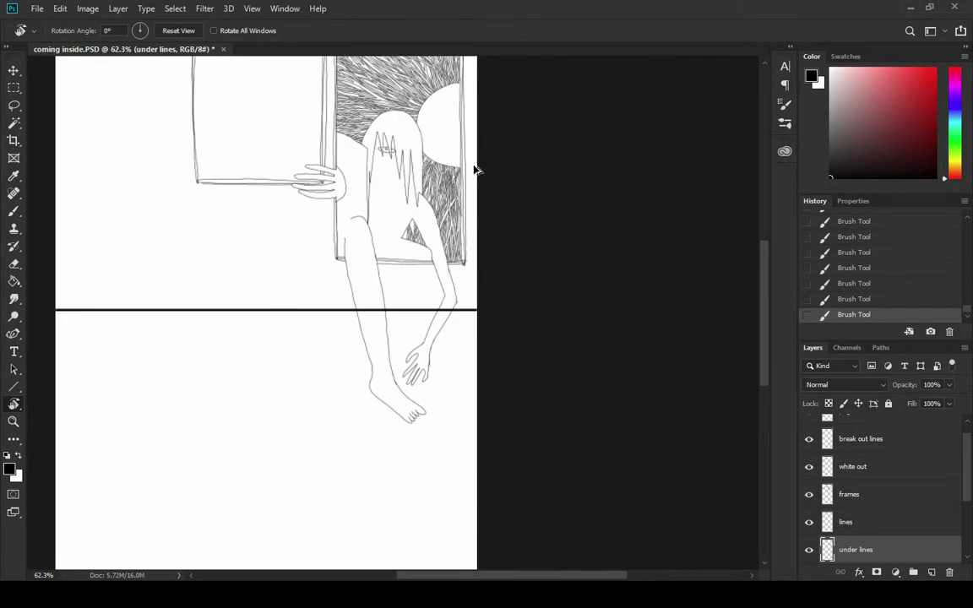
scroll(475, 169, "up", 3)
scroll(410, 164, "up", 4)
scroll(389, 173, "up", 1)
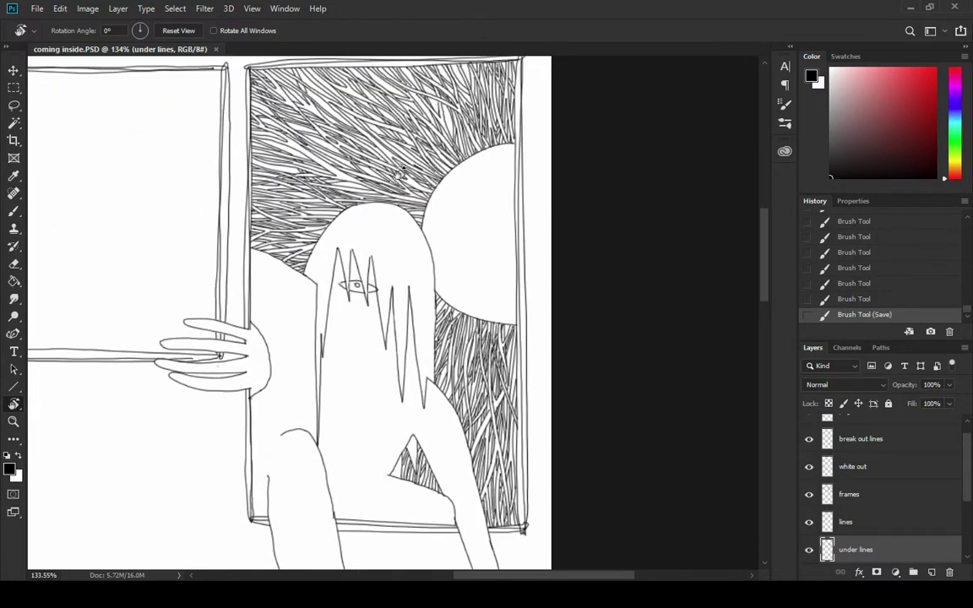
scroll(355, 193, "up", 6)
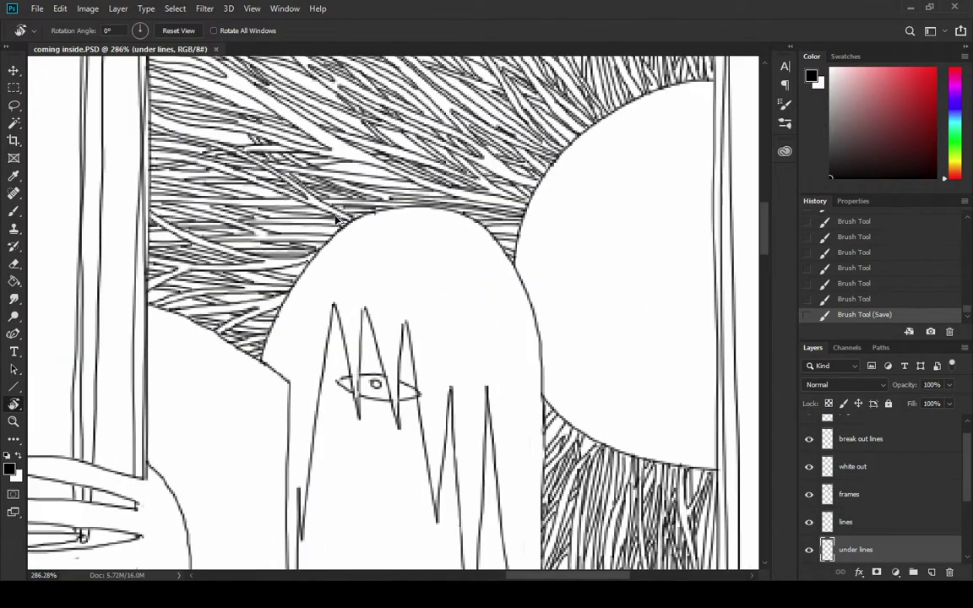
Step: Rotate the canvas view to -90° and select the "black" layer with the Brush tool, focusing on the figure's hair
left_click_drag(560, 191, 294, 145)
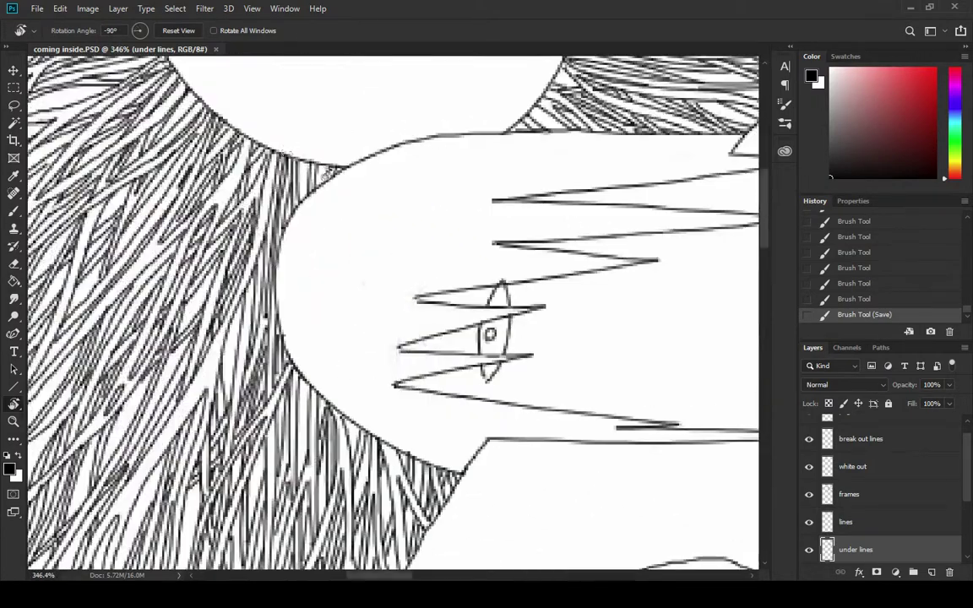
scroll(564, 195, "down", 2)
scroll(878, 507, "down", 3)
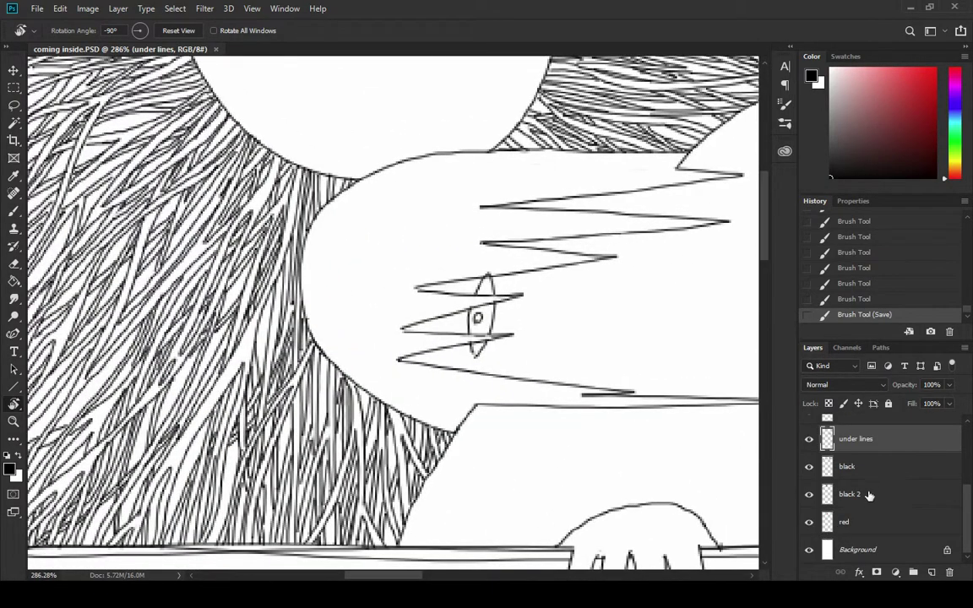
left_click(853, 467)
scroll(591, 328, "up", 3)
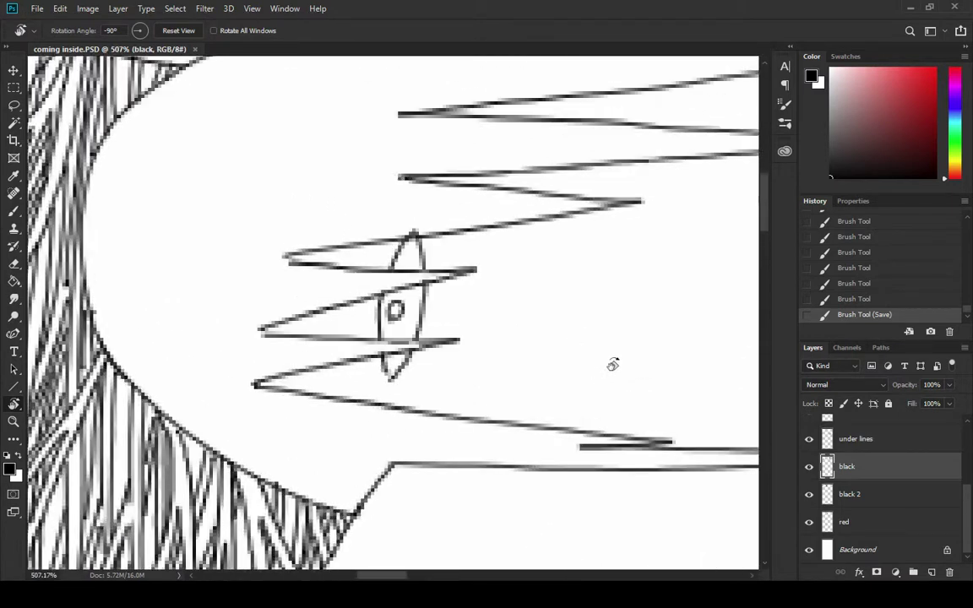
key("b")
mouse_move(373, 374)
left_mouse_down()
mouse_move(235, 351)
mouse_move(194, 355)
left_mouse_up()
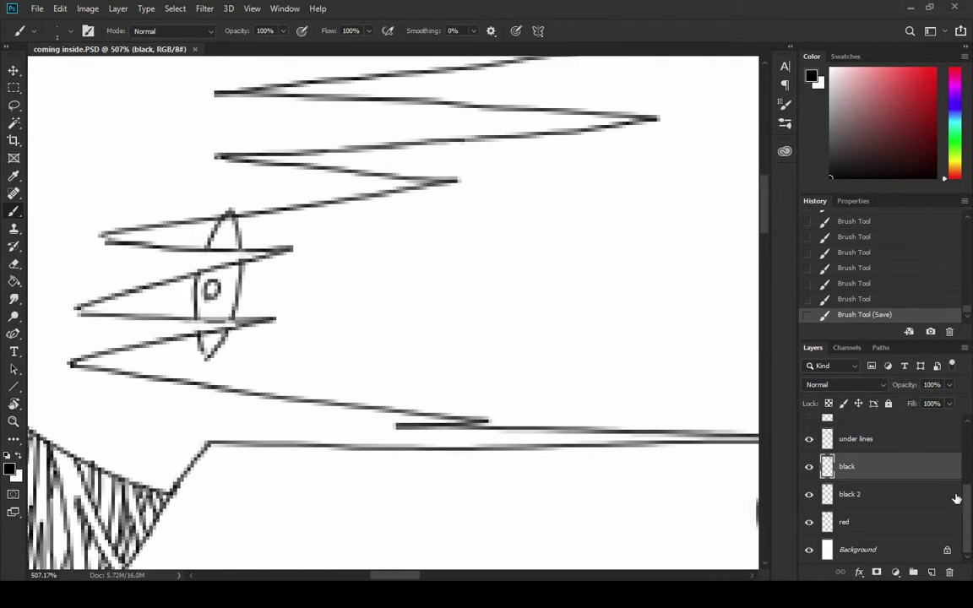
Step: On the "break out lines" layer, erase the stray line end overlapping the tip of the outermost hair spike
scroll(946, 489, "up", 2)
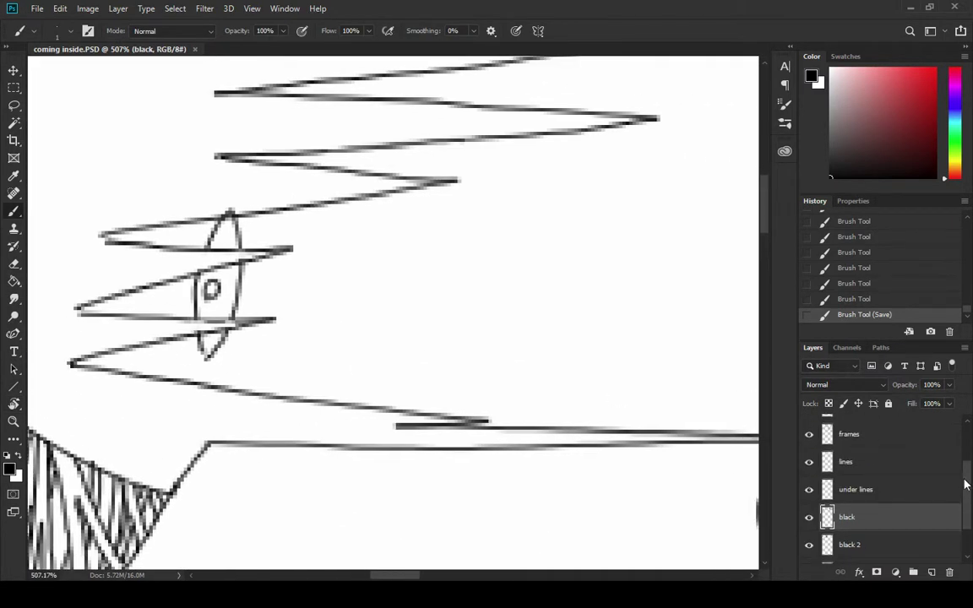
left_click_drag(969, 483, 961, 462)
left_click(861, 422)
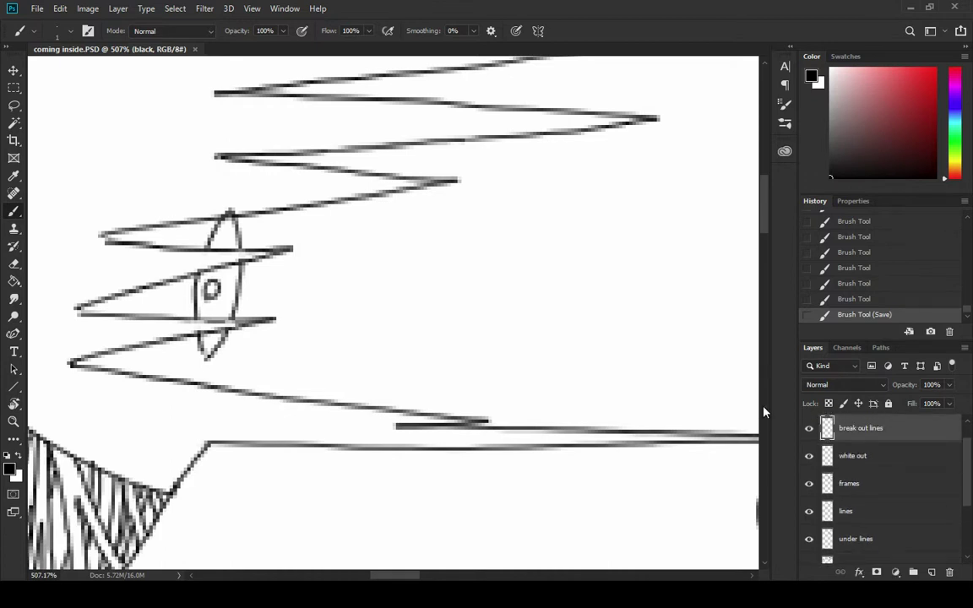
key("e")
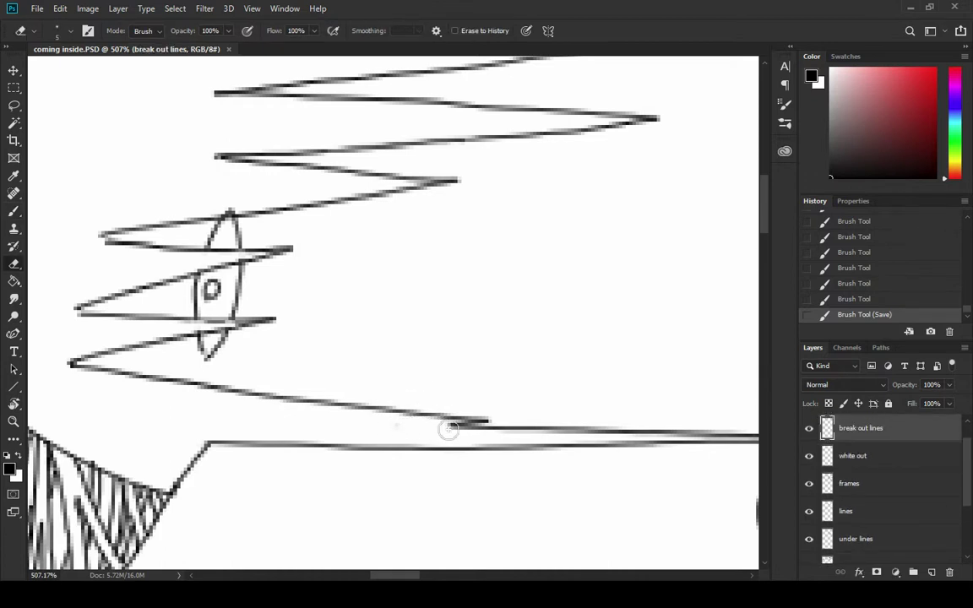
scroll(333, 410, "right", 2)
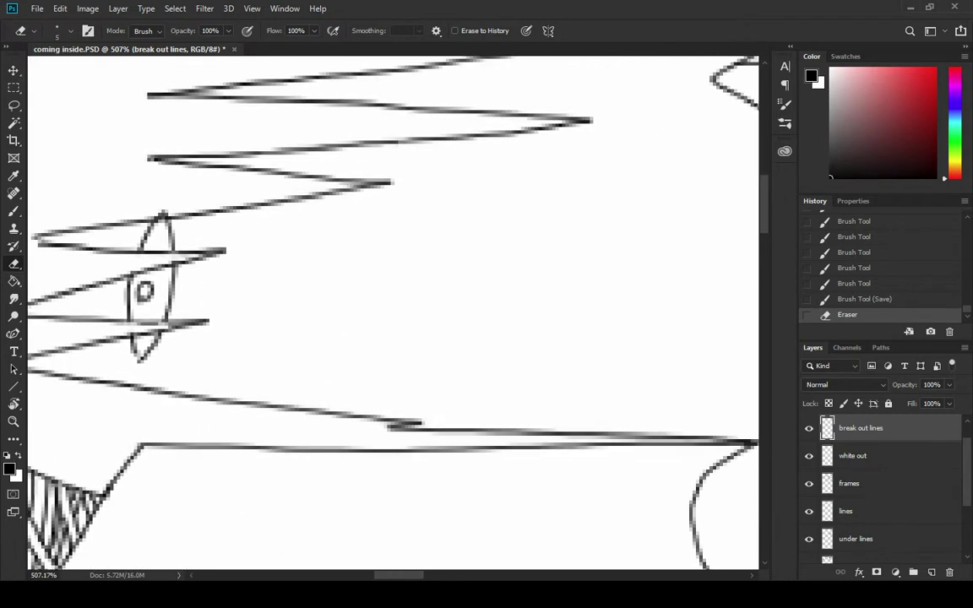
Step: Redraw the outermost hair spike with a longer tip and erase the leftover line pieces around it
mouse_move(387, 434)
left_mouse_down()
mouse_move(424, 432)
mouse_move(325, 409)
mouse_move(506, 424)
mouse_move(433, 435)
mouse_move(468, 438)
mouse_move(431, 430)
left_mouse_up()
key("b")
key("e")
left_click_drag(296, 408, 428, 449)
mouse_move(359, 268)
left_mouse_down()
mouse_move(354, 387)
mouse_move(161, 502)
mouse_move(232, 289)
mouse_move(473, 267)
mouse_move(517, 329)
left_mouse_up()
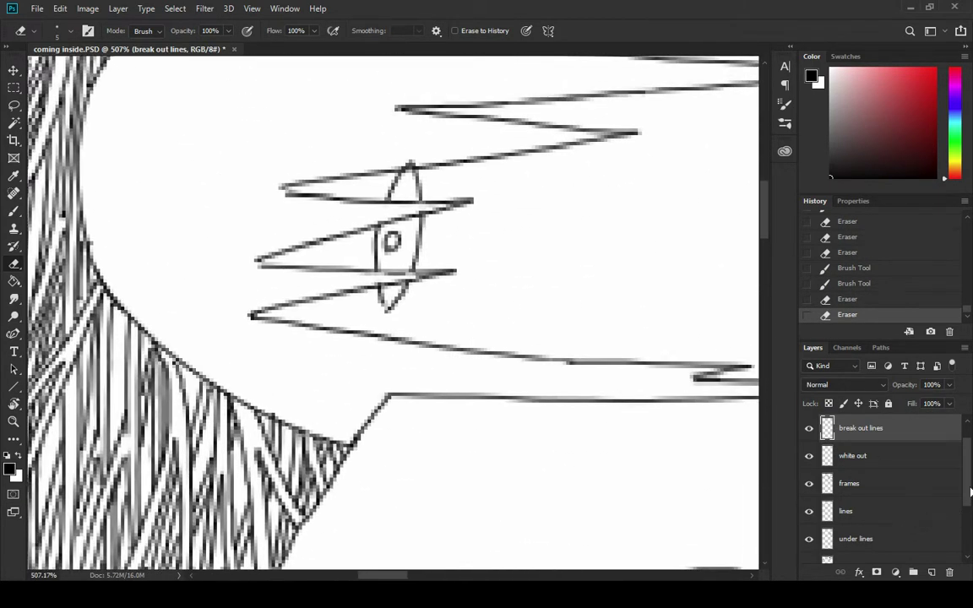
Step: On the "black" layer, paint dense black streaks from the crown of the head down to the fringe
scroll(966, 517, "down", 3)
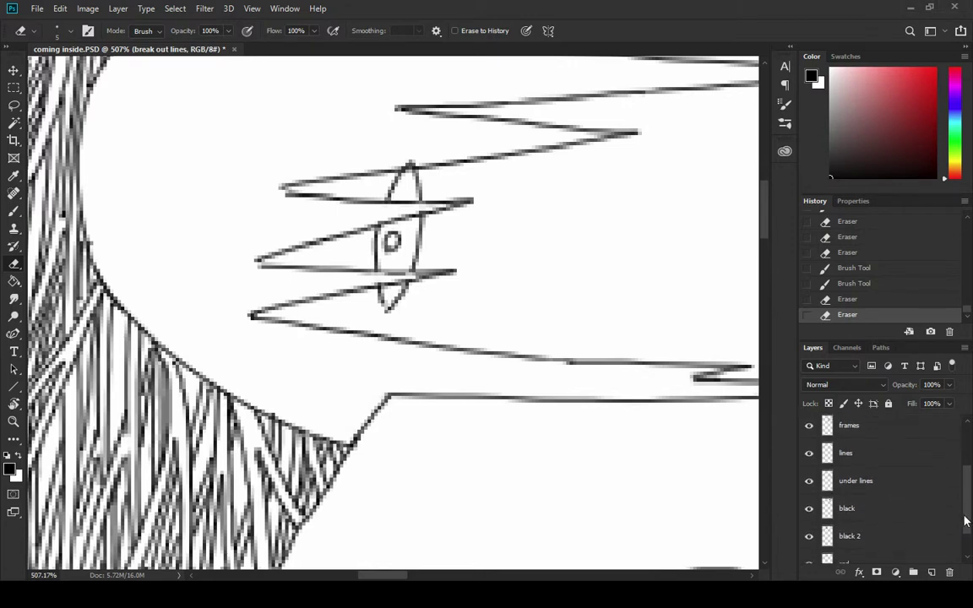
left_click(857, 483)
mouse_move(435, 400)
left_mouse_down()
mouse_move(392, 423)
mouse_move(418, 557)
left_mouse_up()
key("b")
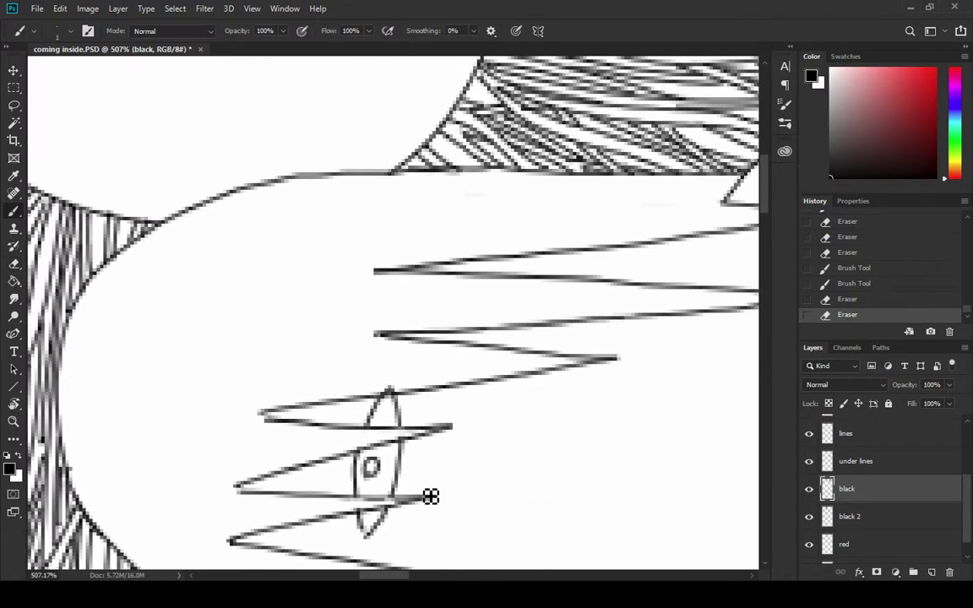
mouse_move(152, 359)
left_mouse_down()
mouse_move(338, 373)
mouse_move(178, 372)
mouse_move(412, 360)
mouse_move(94, 358)
mouse_move(331, 363)
mouse_move(115, 332)
mouse_move(285, 347)
mouse_move(369, 332)
mouse_move(76, 343)
mouse_move(369, 326)
mouse_move(76, 341)
mouse_move(411, 323)
mouse_move(83, 322)
mouse_move(404, 308)
mouse_move(102, 310)
mouse_move(402, 319)
mouse_move(115, 330)
mouse_move(360, 304)
mouse_move(141, 312)
left_mouse_up()
left_click_drag(357, 259, 165, 291)
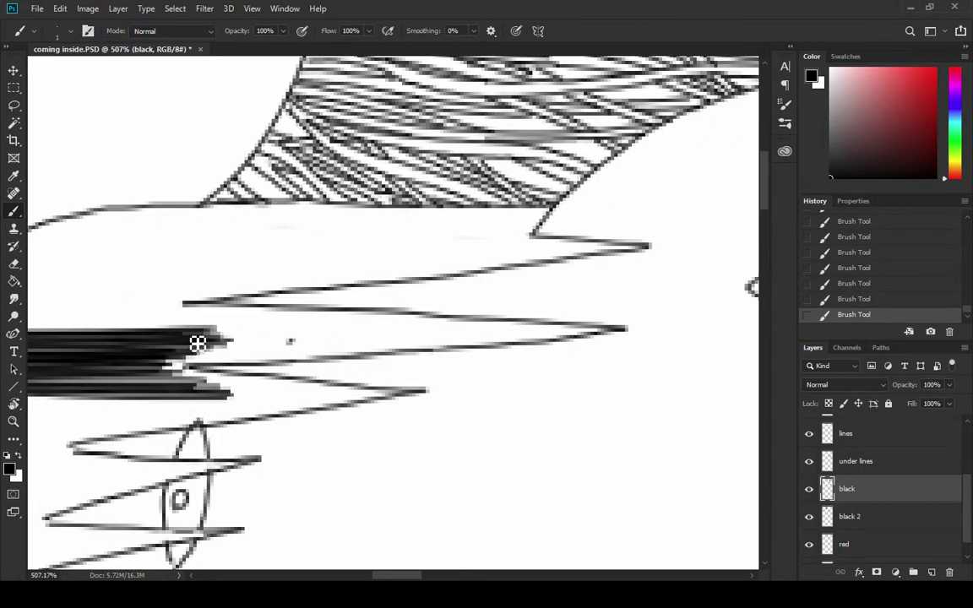
Step: Try extending the black streaks into the long hair spike, and undo those strokes
mouse_move(197, 342)
left_mouse_down()
mouse_move(423, 345)
mouse_move(454, 335)
mouse_move(122, 337)
mouse_move(456, 334)
mouse_move(262, 336)
left_mouse_up()
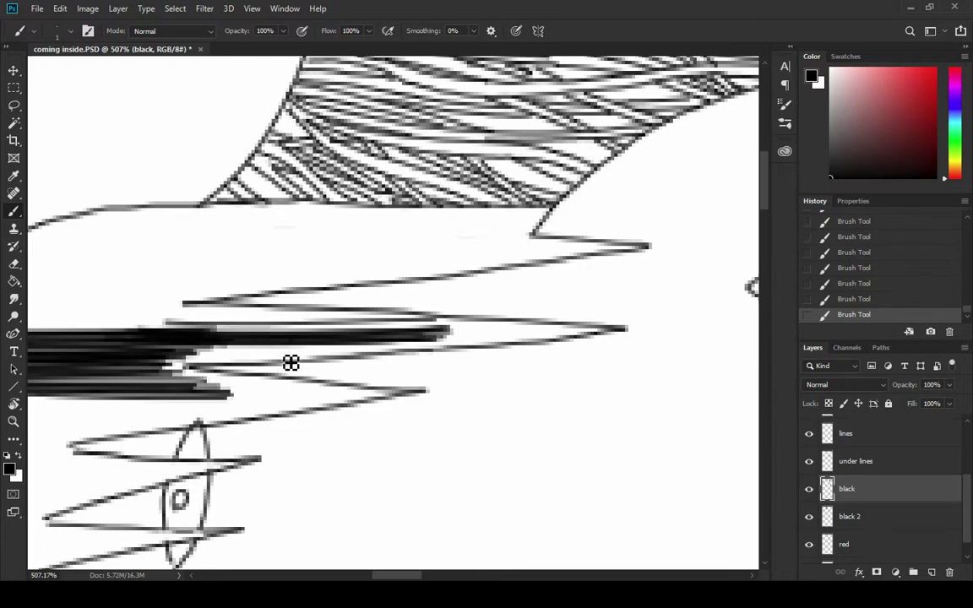
key("ctrl+z")
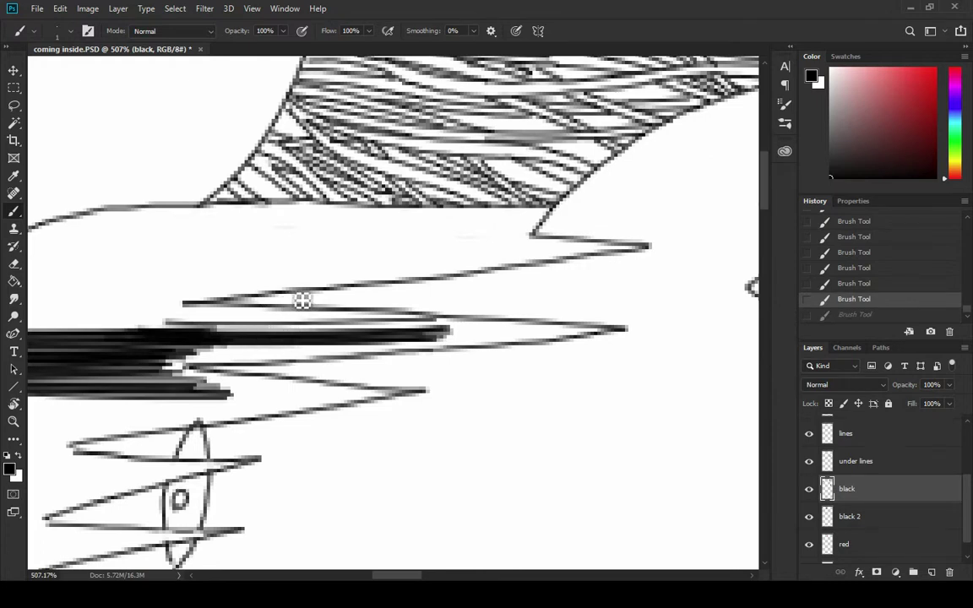
key("z")
key("ctrl+z")
key("ctrl+z")
key("ctrl+z")
key("ctrl+z")
key("ctrl+z")
left_click_drag(215, 308, 291, 239)
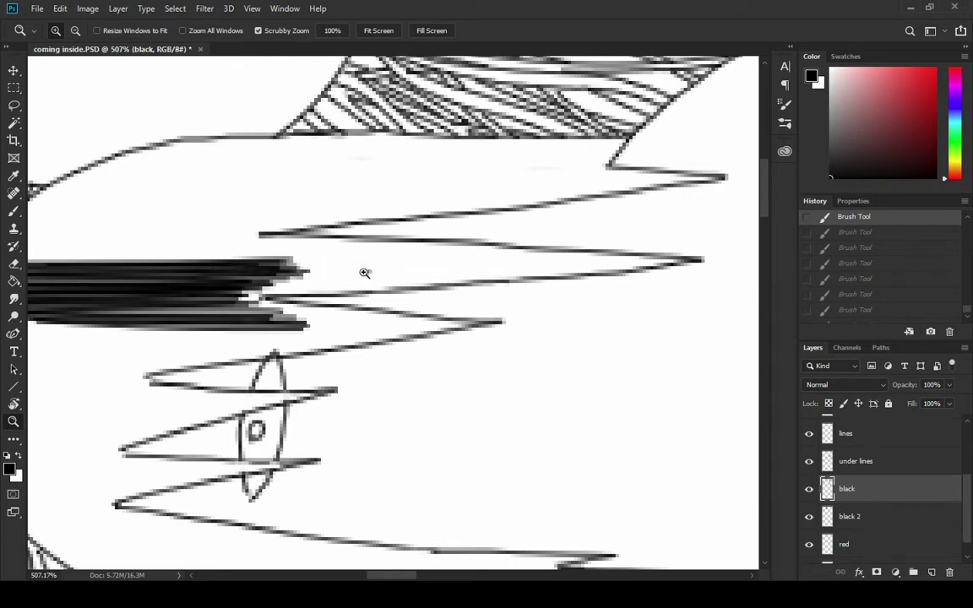
Step: Erase the stray dot inside the long hair spike and extend the black streaks from the crown into the spike
key("e")
left_click(377, 272)
key("b")
left_click_drag(238, 275, 475, 275)
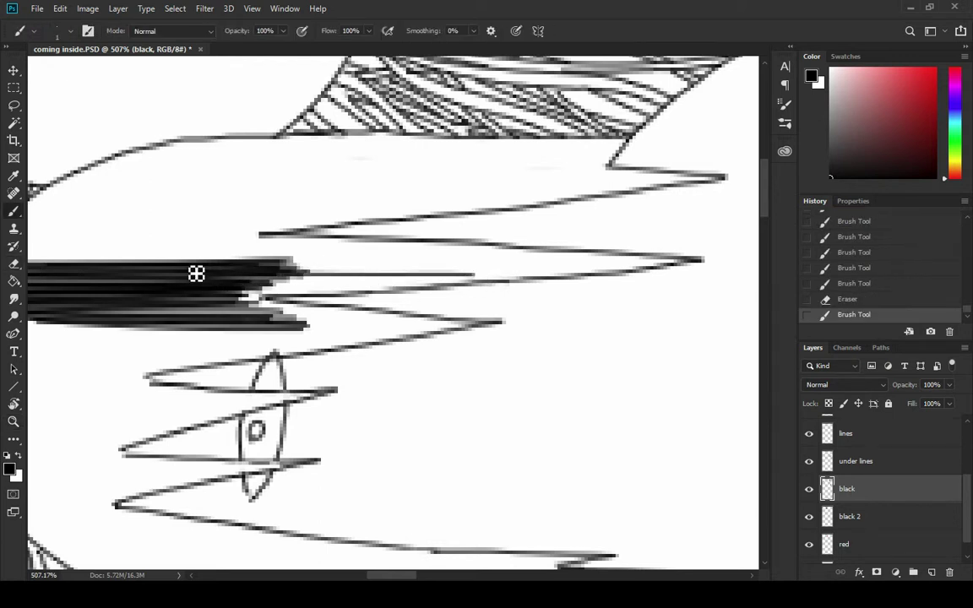
mouse_move(199, 272)
left_mouse_down()
mouse_move(478, 284)
mouse_move(508, 273)
left_mouse_up()
left_click_drag(241, 266, 510, 272)
left_click_drag(173, 262, 502, 268)
mouse_move(374, 282)
left_mouse_down()
mouse_move(286, 265)
mouse_move(530, 265)
mouse_move(172, 259)
mouse_move(467, 263)
mouse_move(140, 246)
mouse_move(481, 258)
mouse_move(177, 246)
mouse_move(386, 250)
mouse_move(243, 255)
left_mouse_up()
left_click_drag(318, 190, 556, 197)
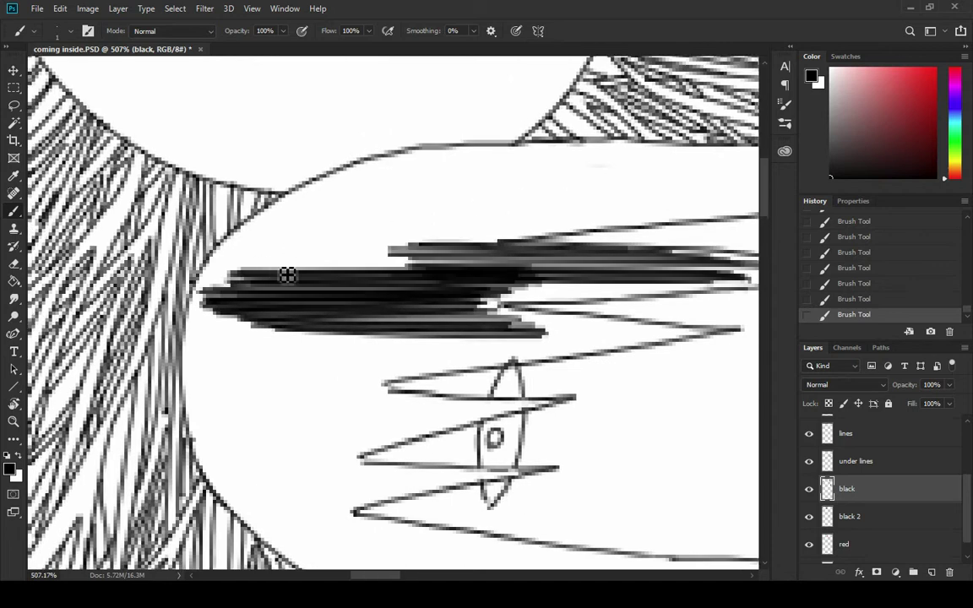
Step: Paint more black streaks over the crown edge and a thin set of streaks closer to the upper head outline
mouse_move(205, 279)
left_mouse_down()
mouse_move(454, 274)
mouse_move(170, 265)
mouse_move(490, 276)
mouse_move(289, 269)
mouse_move(471, 266)
mouse_move(200, 260)
mouse_move(412, 267)
left_mouse_up()
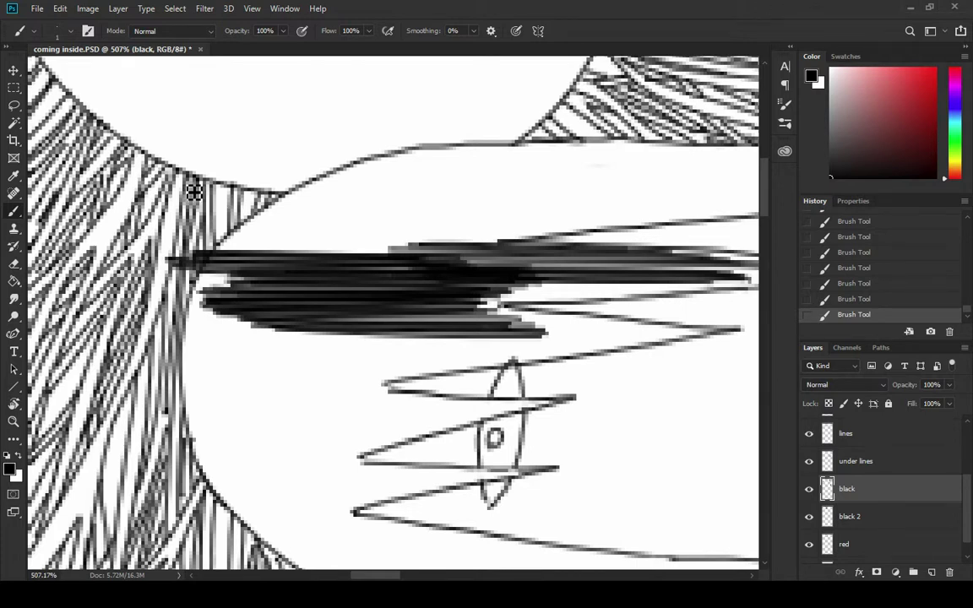
mouse_move(335, 218)
left_mouse_down()
mouse_move(301, 281)
mouse_move(273, 308)
mouse_move(443, 309)
left_mouse_up()
left_click_drag(252, 304, 455, 312)
mouse_move(212, 295)
left_mouse_down()
mouse_move(182, 301)
mouse_move(437, 306)
mouse_move(306, 300)
left_mouse_up()
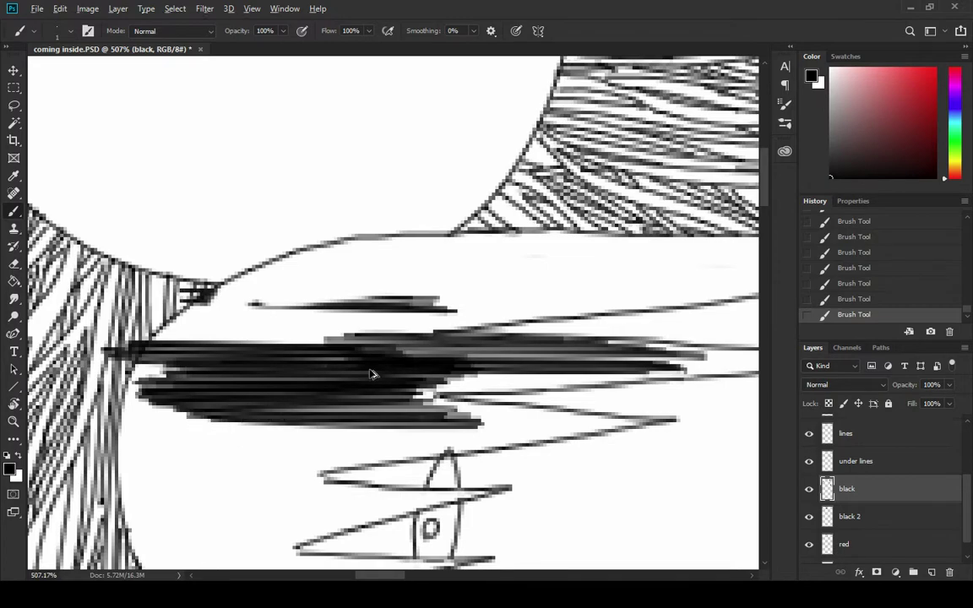
Step: Select the area around the black hair streaks on the head with a rectangular marquee
scroll(422, 363, "down", 9)
scroll(606, 369, "up", 2)
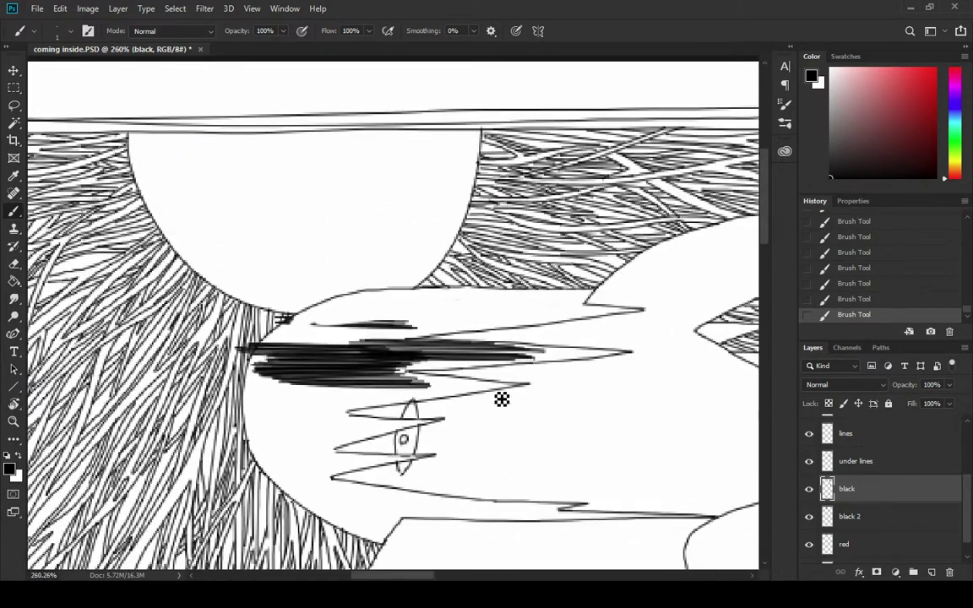
left_click(12, 88)
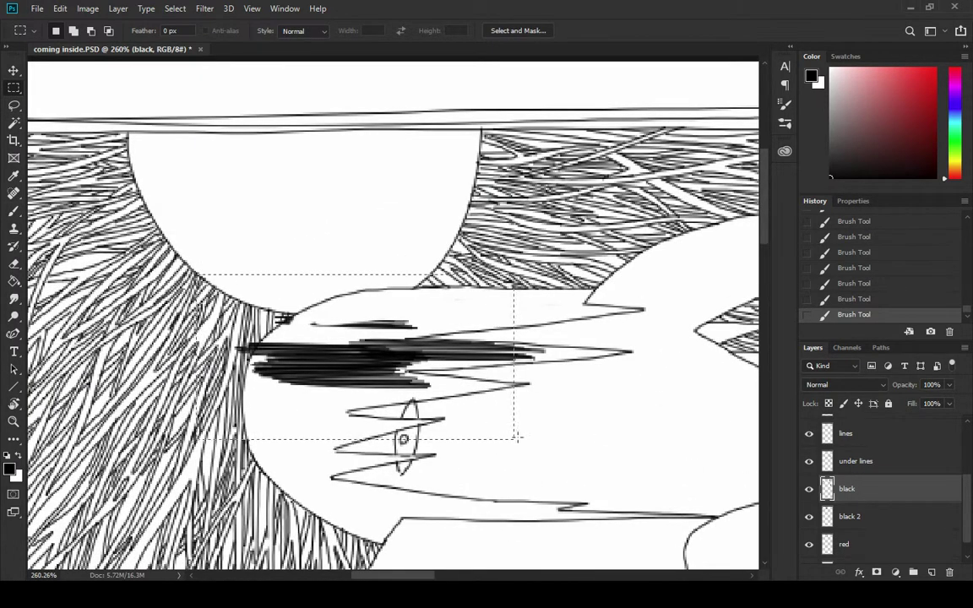
left_click_drag(517, 437, 517, 437)
Step: Try to cut the selected streaks, paste them as a separate layer and reposition them, and revert to the marquee selection
key("ctrl+x")
key("ctrl+v")
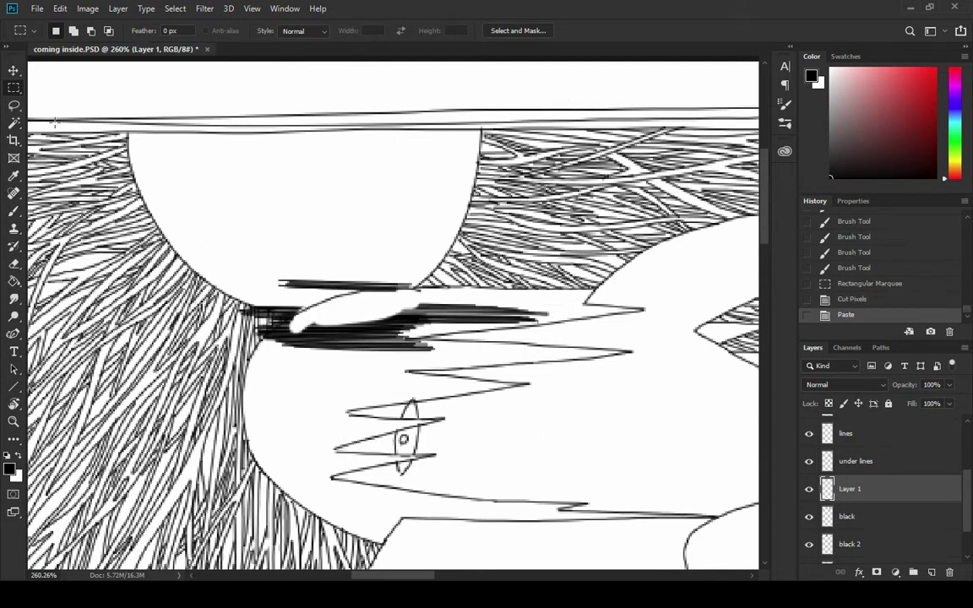
left_click(13, 70)
mouse_move(317, 351)
left_mouse_down()
mouse_move(353, 391)
mouse_move(334, 386)
mouse_move(373, 402)
mouse_move(364, 394)
mouse_move(379, 381)
left_mouse_up()
key("ctrl+z")
key("ctrl+z")
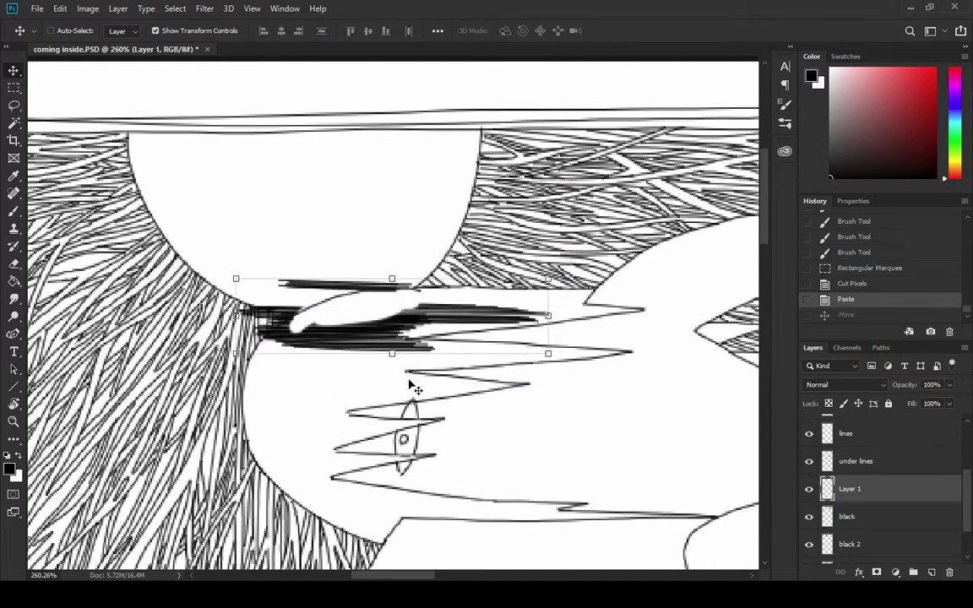
key("ctrl+z")
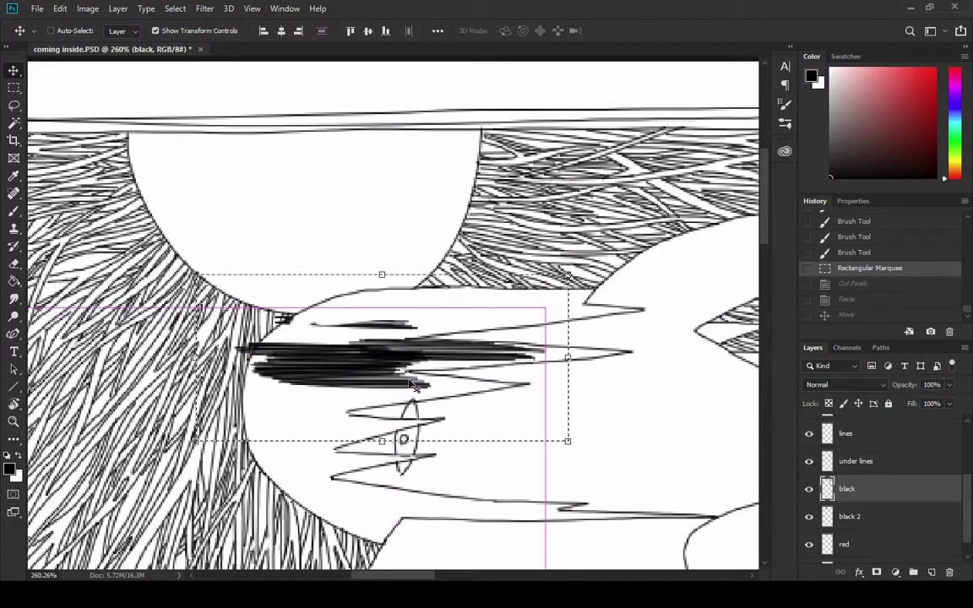
key("ctrl+z")
key("ctrl+z")
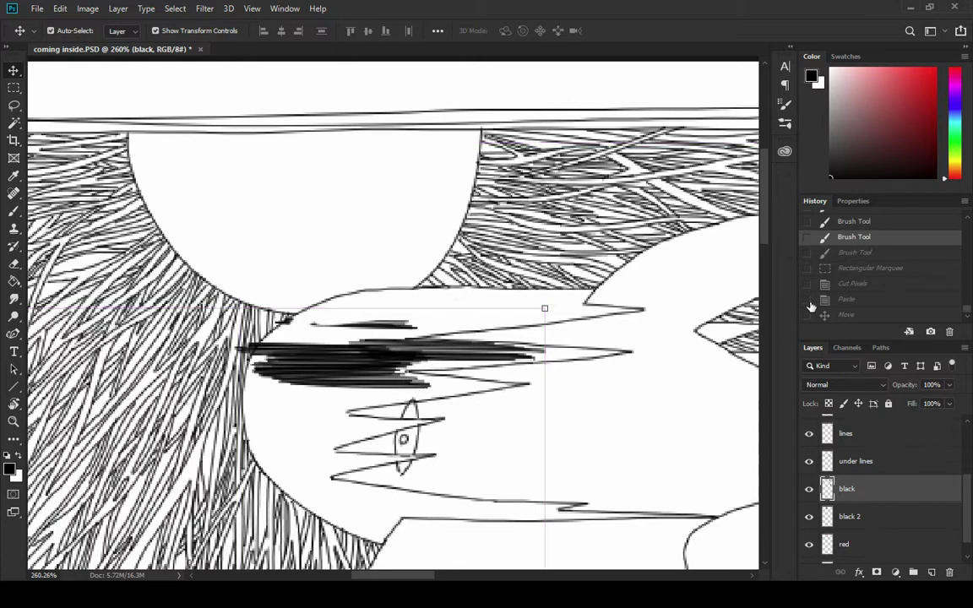
left_click(862, 268)
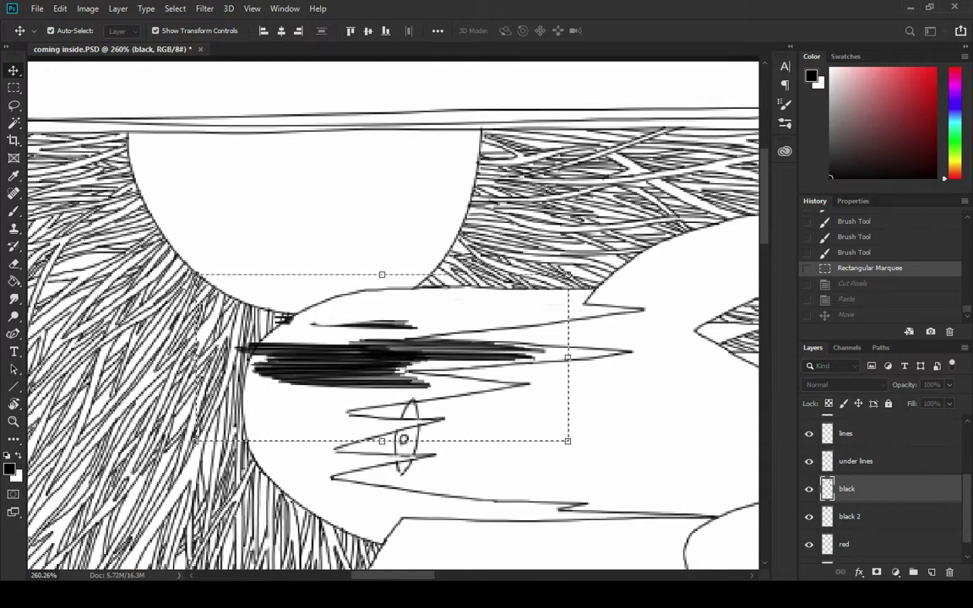
Step: Duplicate the "black" layer, invert the selection and clear everything outside the hair streaks on the copy
key("ctrl+j")
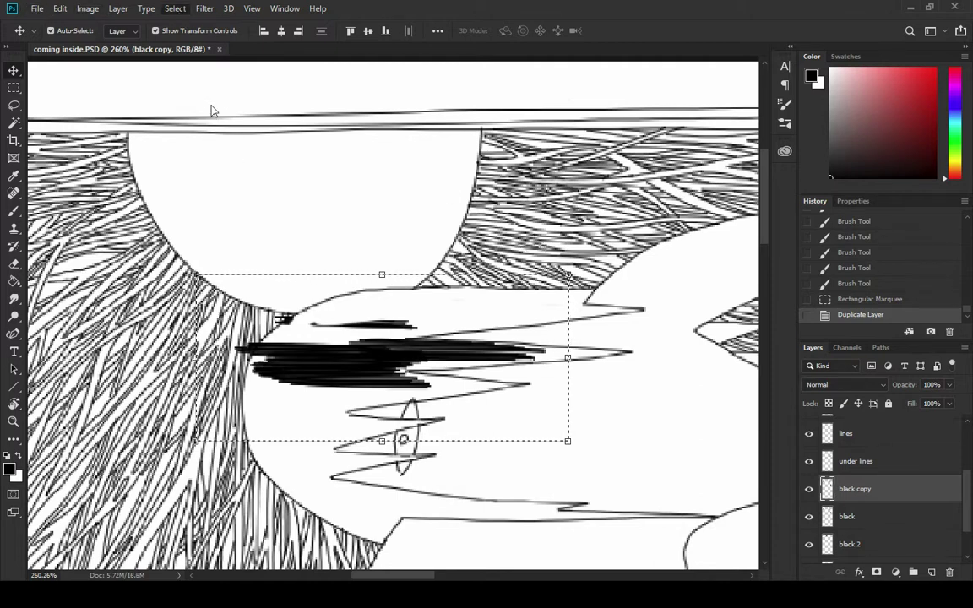
key("ctrl+shift+i")
key("Delete")
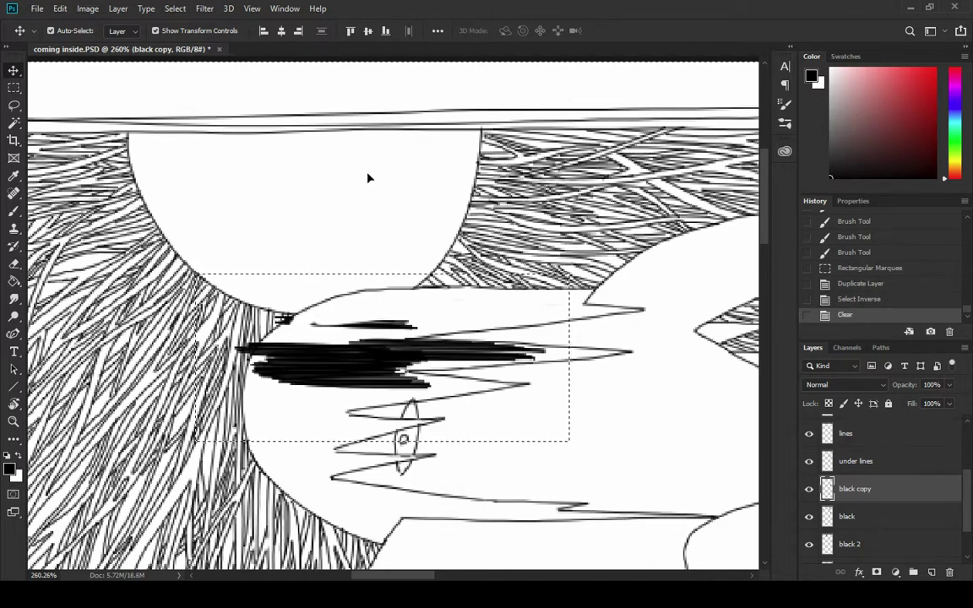
Step: Move the copied streak layer directly above "white out" and rename it "black 3"
left_click_drag(874, 495, 859, 471)
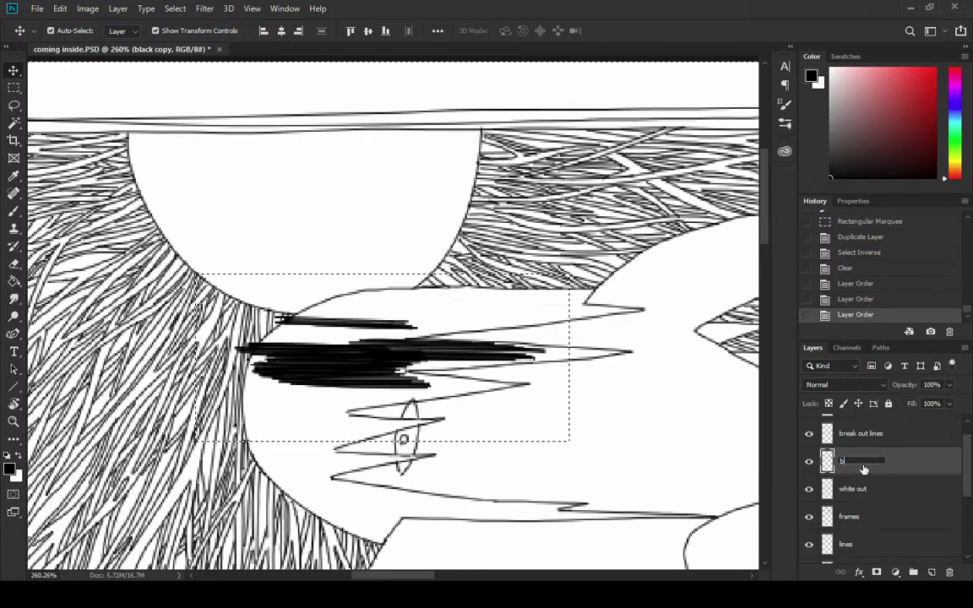
type("3")
key("Return")
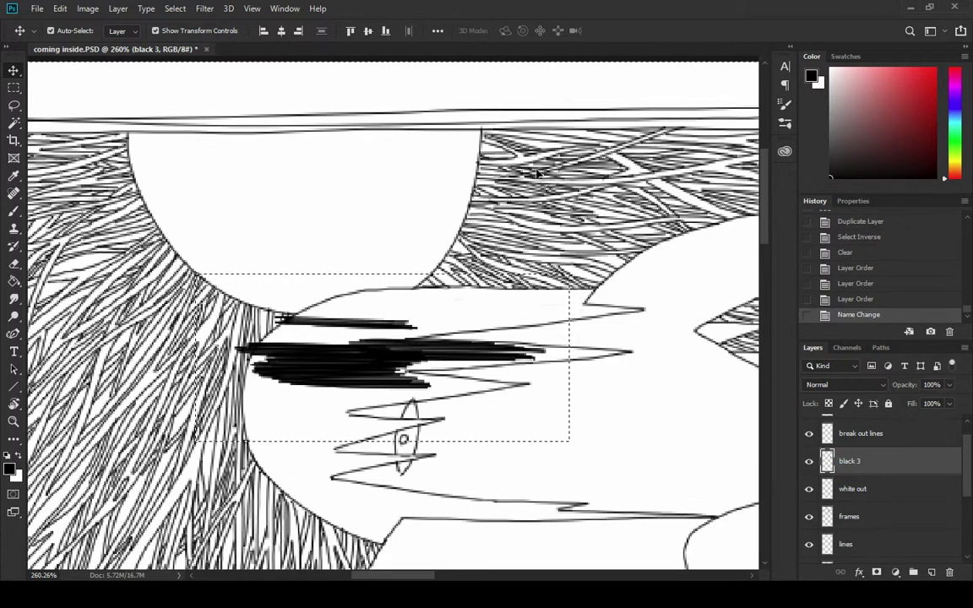
Step: Try clearing the inverted selection on the "black" layer, check the page with "black 3" hidden, and undo the clearing
scroll(874, 500, "down", 3)
left_click(864, 517)
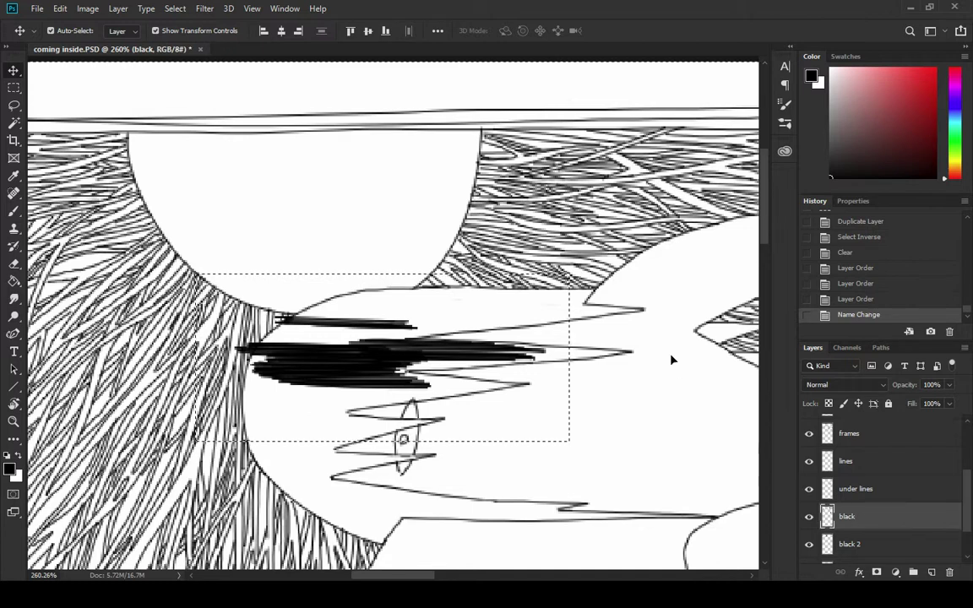
key("Delete")
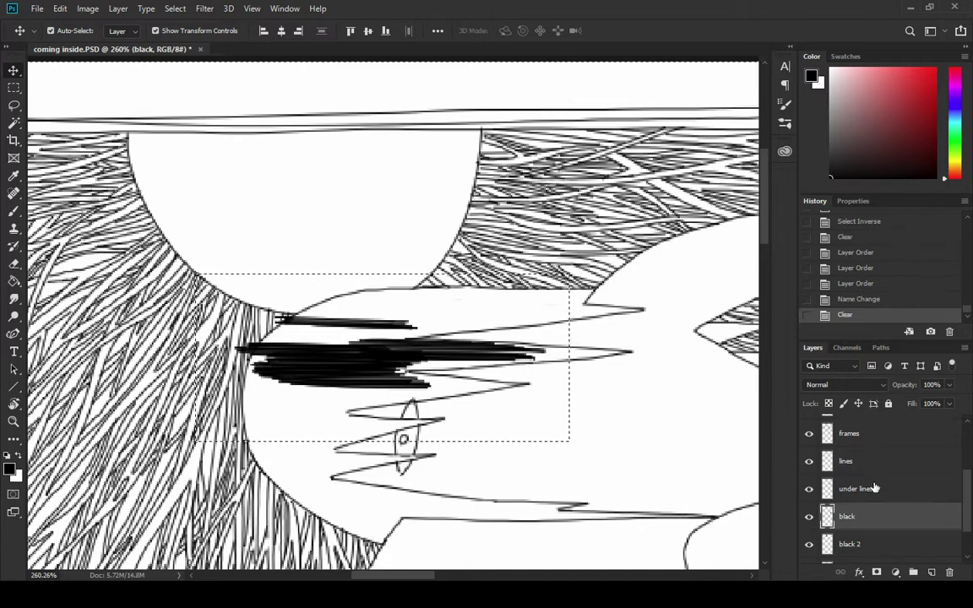
scroll(830, 512, "up", 4)
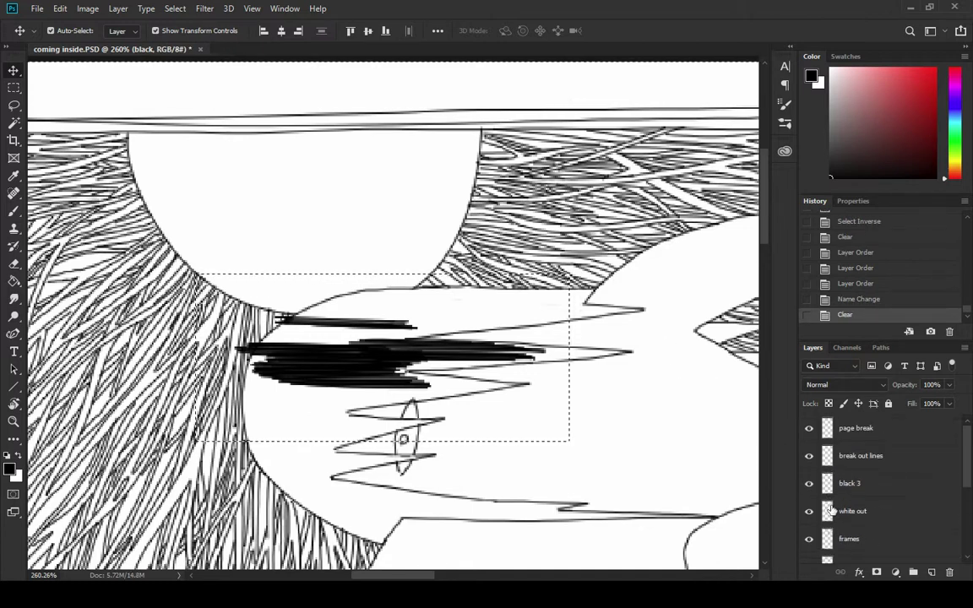
scroll(866, 498, "down", 5)
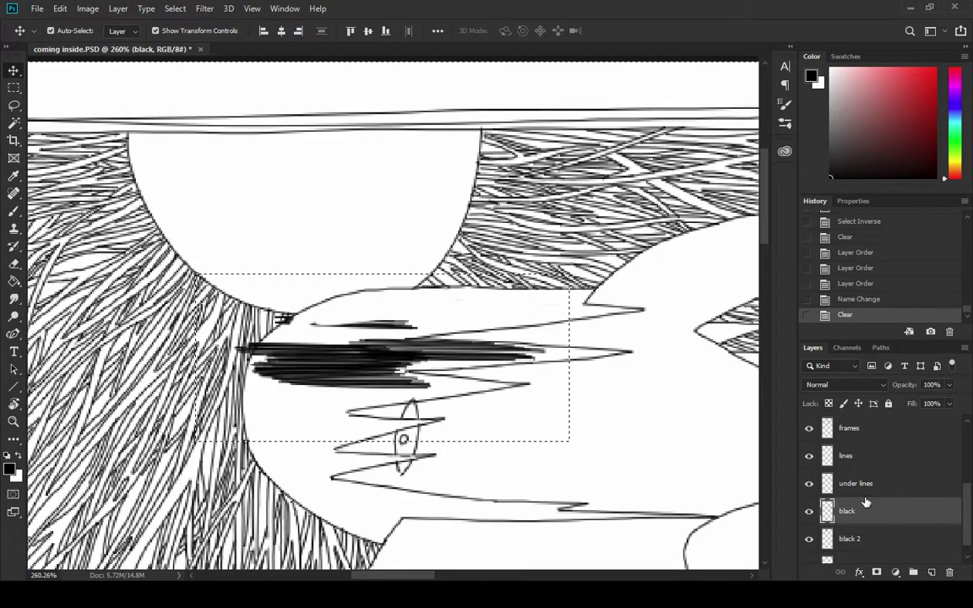
scroll(706, 420, "down", 6)
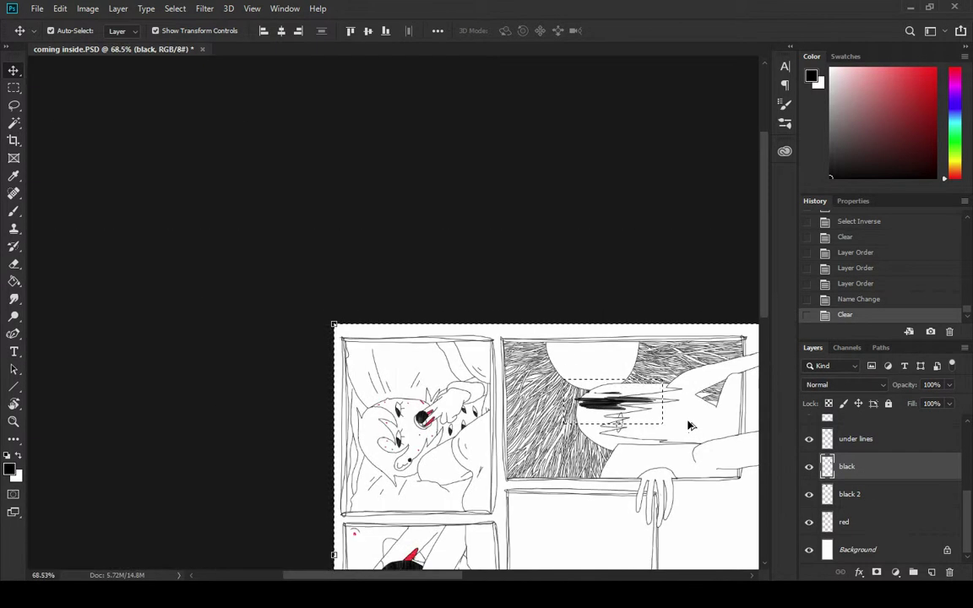
key("ctrl+z")
Step: Replace the selection with a new rectangular marquee around the hair streaks and clear them from the "black" layer
scroll(706, 445, "up", 5)
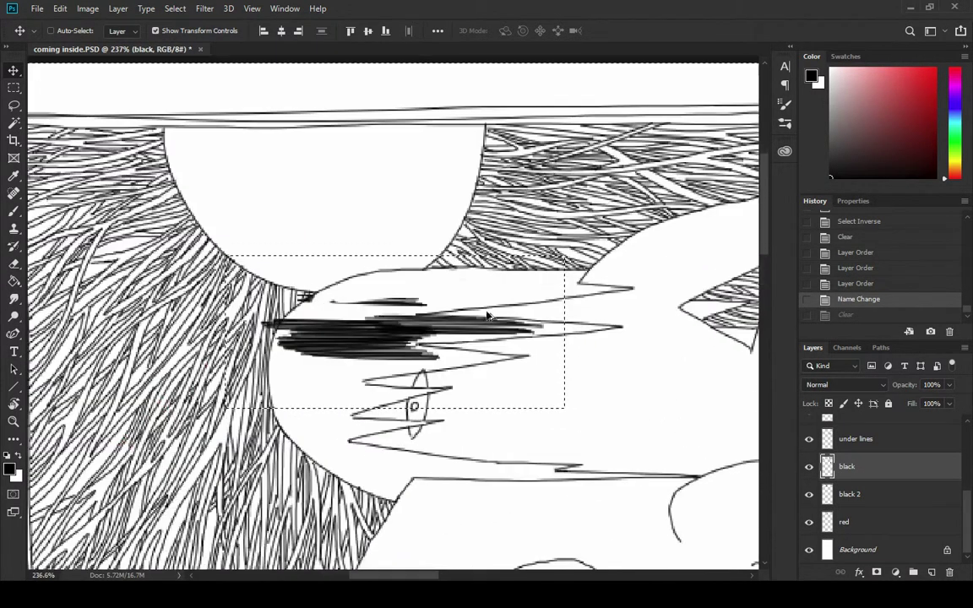
key("m")
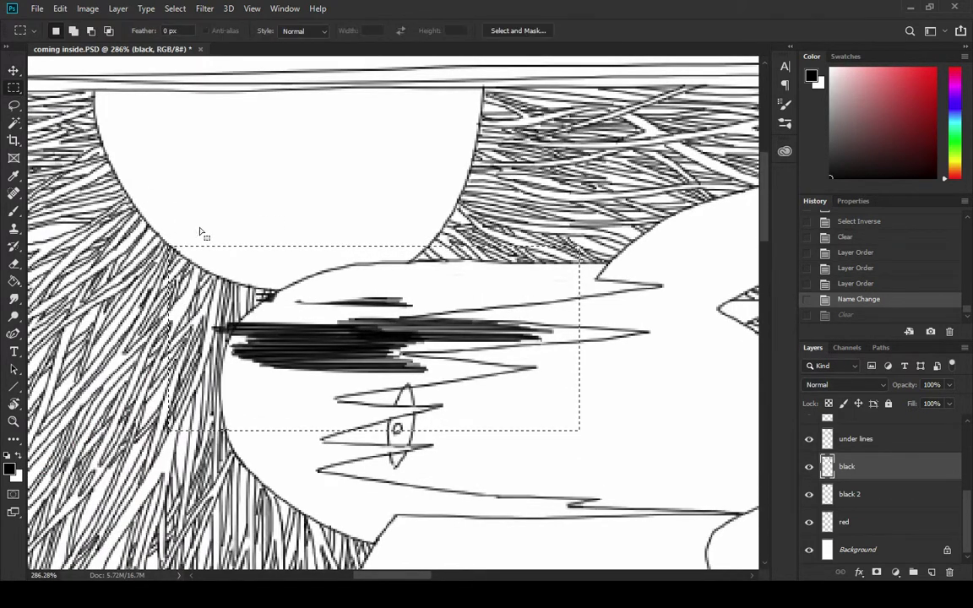
key("ctrl+d")
left_click_drag(171, 247, 578, 404)
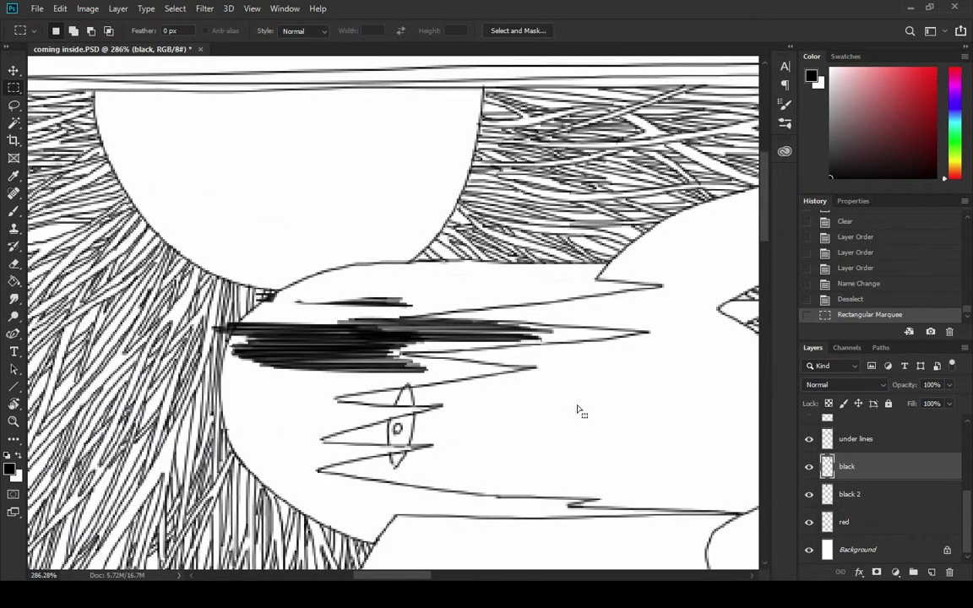
key("Delete")
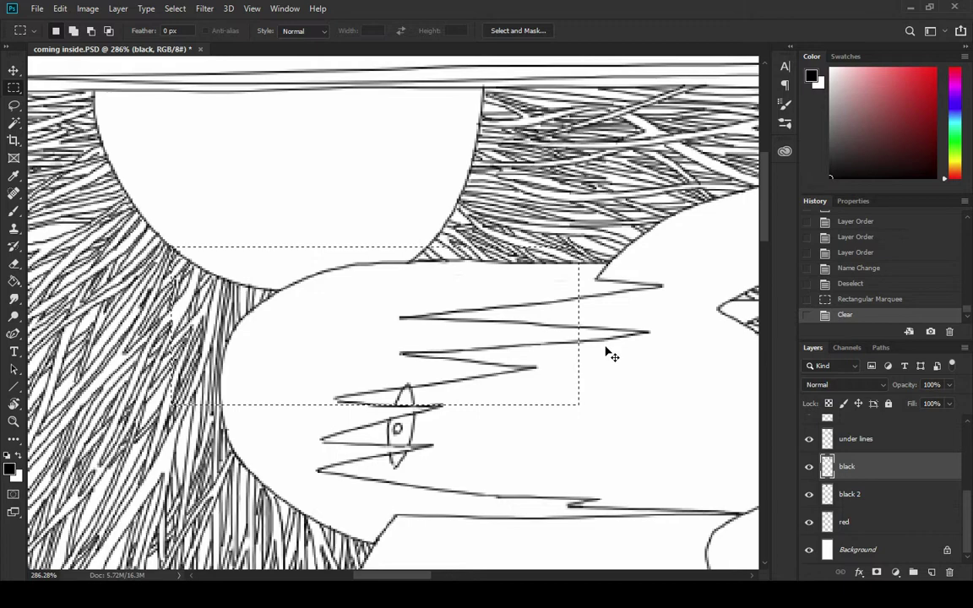
Step: Show the "black 3" layer again, make it the active layer and drop the selection
scroll(878, 482, "up", 4)
left_click(809, 483)
left_click(852, 484)
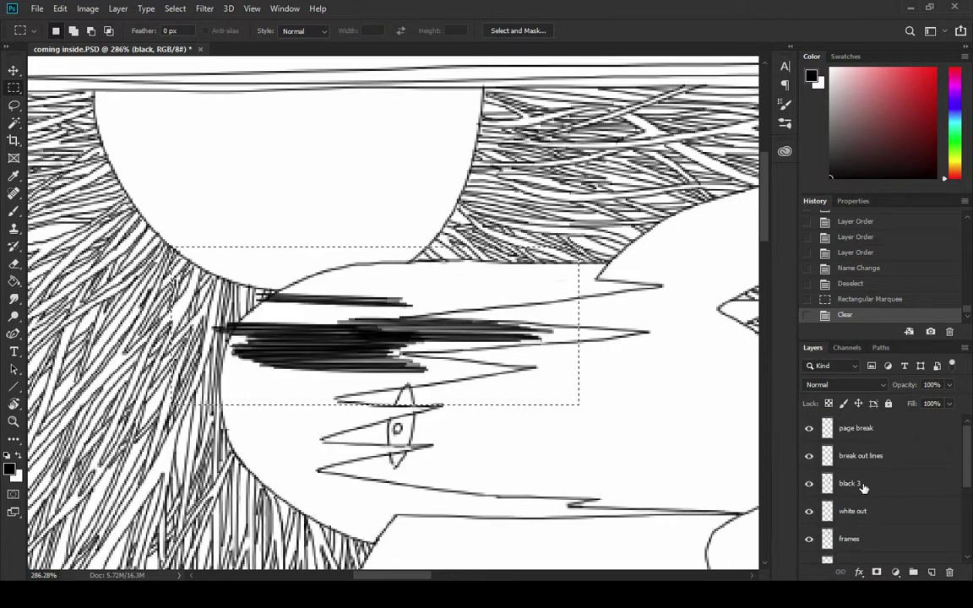
scroll(230, 271, "up", 2)
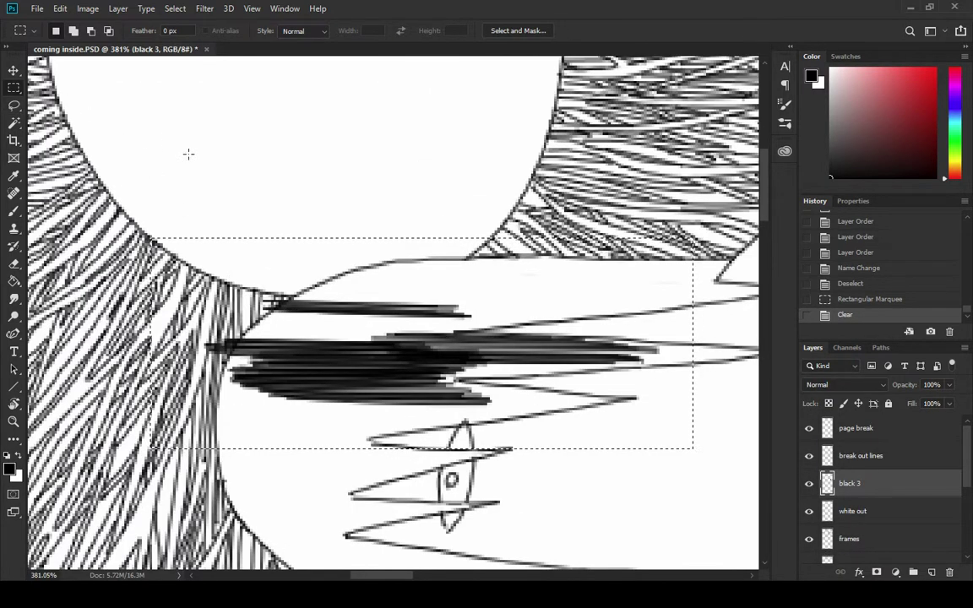
key("ctrl+d")
Step: Brush dense black streaks on "black 3" across the crown and along the head's upper outline into the uppermost hair spike
scroll(425, 331, "up", 2)
key("b")
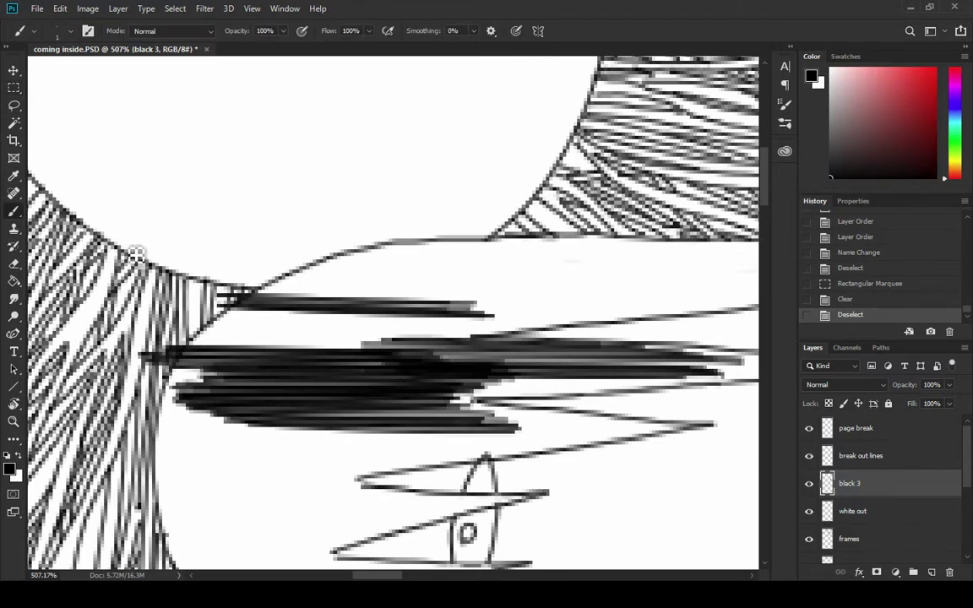
mouse_move(288, 348)
left_mouse_down()
mouse_move(184, 350)
mouse_move(481, 341)
mouse_move(330, 355)
mouse_move(188, 343)
mouse_move(505, 331)
mouse_move(277, 335)
mouse_move(201, 326)
mouse_move(467, 325)
mouse_move(191, 315)
mouse_move(157, 330)
mouse_move(365, 343)
mouse_move(464, 336)
mouse_move(432, 324)
mouse_move(157, 333)
mouse_move(251, 335)
mouse_move(465, 307)
mouse_move(195, 293)
mouse_move(502, 301)
mouse_move(461, 292)
mouse_move(211, 292)
mouse_move(273, 304)
left_mouse_up()
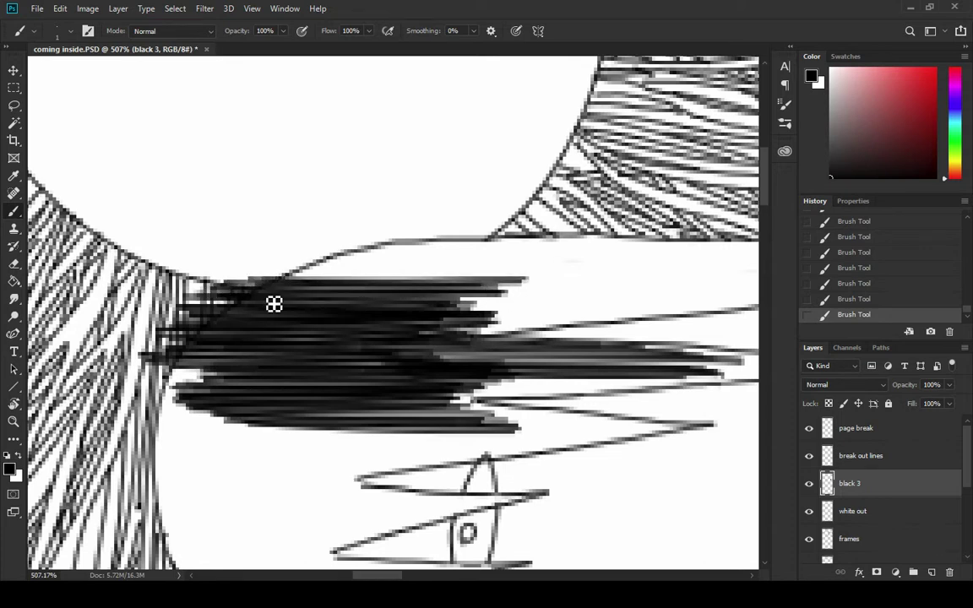
left_click_drag(498, 236, 342, 284)
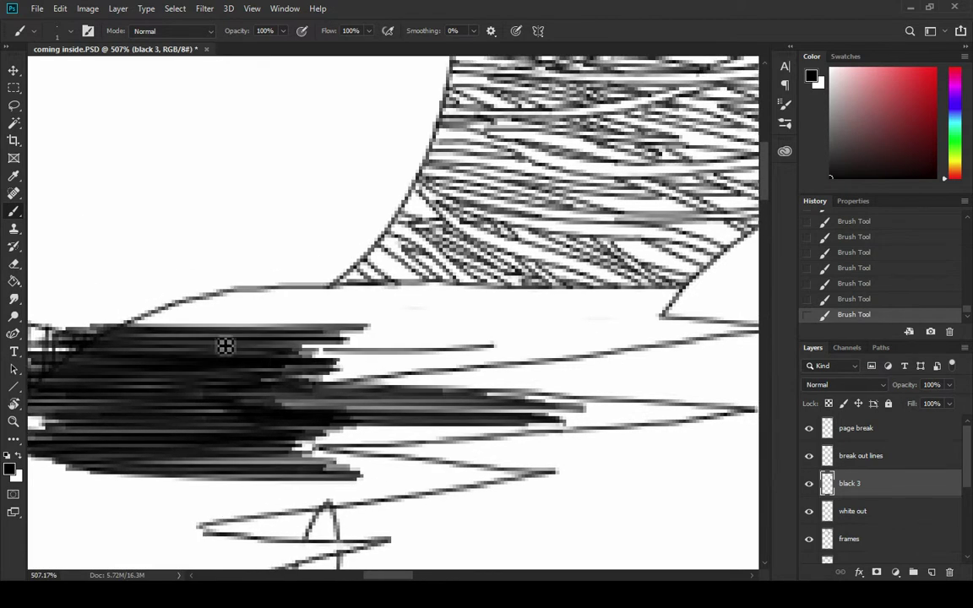
mouse_move(226, 343)
left_mouse_down()
mouse_move(353, 364)
mouse_move(512, 360)
mouse_move(228, 349)
mouse_move(524, 336)
mouse_move(206, 340)
mouse_move(496, 333)
mouse_move(207, 323)
mouse_move(502, 326)
mouse_move(214, 313)
mouse_move(511, 312)
mouse_move(230, 301)
mouse_move(515, 296)
mouse_move(294, 294)
mouse_move(501, 304)
mouse_move(151, 310)
mouse_move(249, 353)
mouse_move(110, 328)
mouse_move(281, 328)
mouse_move(195, 334)
left_mouse_up()
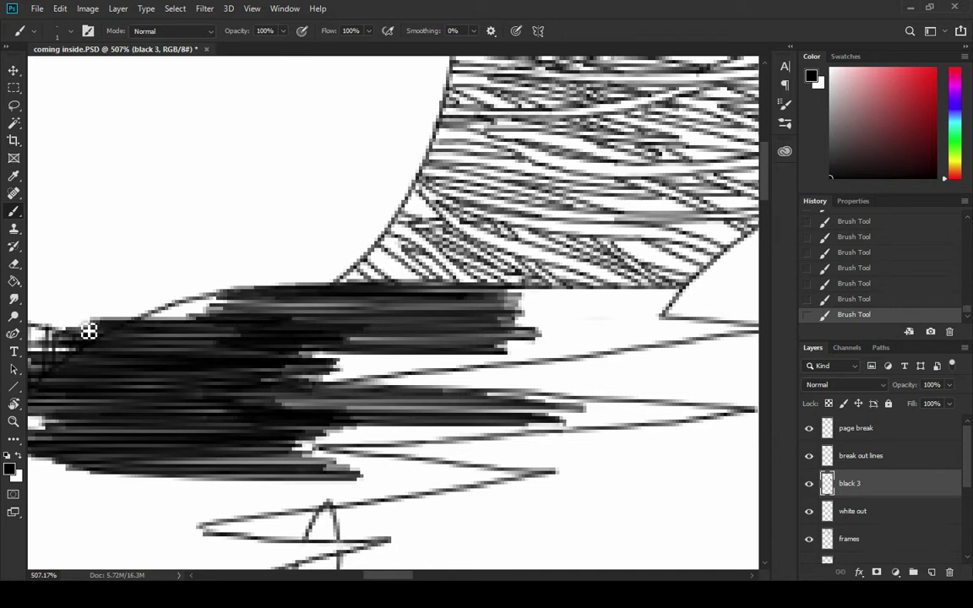
mouse_move(88, 332)
left_mouse_down()
mouse_move(323, 317)
mouse_move(127, 306)
mouse_move(283, 316)
mouse_move(321, 306)
mouse_move(169, 300)
mouse_move(349, 315)
mouse_move(115, 346)
mouse_move(311, 336)
left_mouse_up()
mouse_move(212, 353)
left_mouse_down()
mouse_move(118, 361)
mouse_move(430, 350)
mouse_move(232, 363)
mouse_move(495, 369)
mouse_move(223, 387)
mouse_move(304, 391)
mouse_move(218, 360)
left_mouse_up()
mouse_move(414, 366)
left_mouse_down()
mouse_move(525, 361)
mouse_move(326, 365)
mouse_move(582, 354)
mouse_move(465, 370)
mouse_move(553, 361)
left_mouse_up()
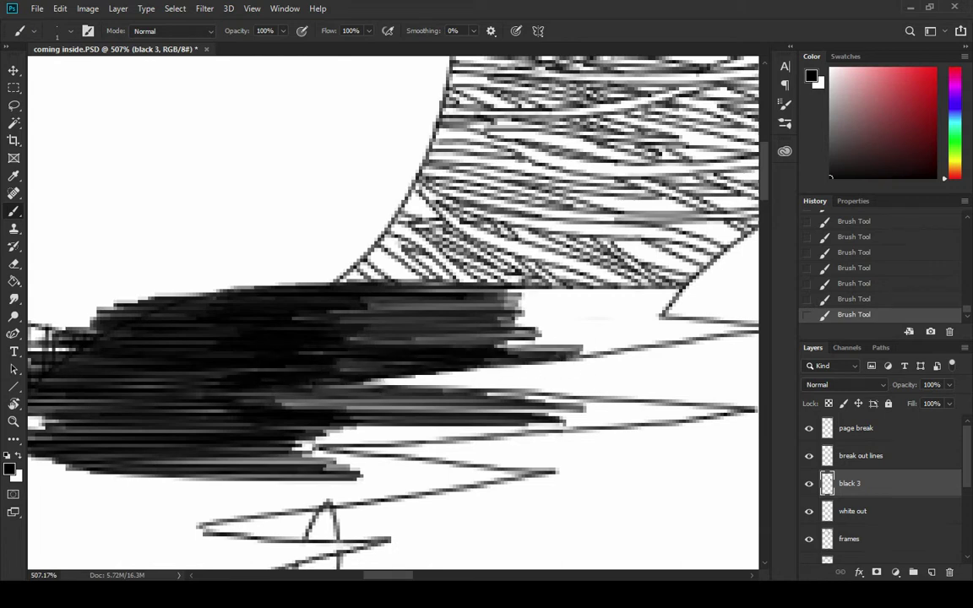
Step: Fill the uppermost hair spike with black streaks out to its tip and up to the head's upper outline
left_click_drag(369, 299, 151, 346)
mouse_move(216, 392)
left_mouse_down()
mouse_move(408, 399)
mouse_move(216, 408)
mouse_move(462, 390)
mouse_move(211, 393)
mouse_move(471, 391)
mouse_move(217, 389)
mouse_move(556, 384)
mouse_move(397, 393)
left_mouse_up()
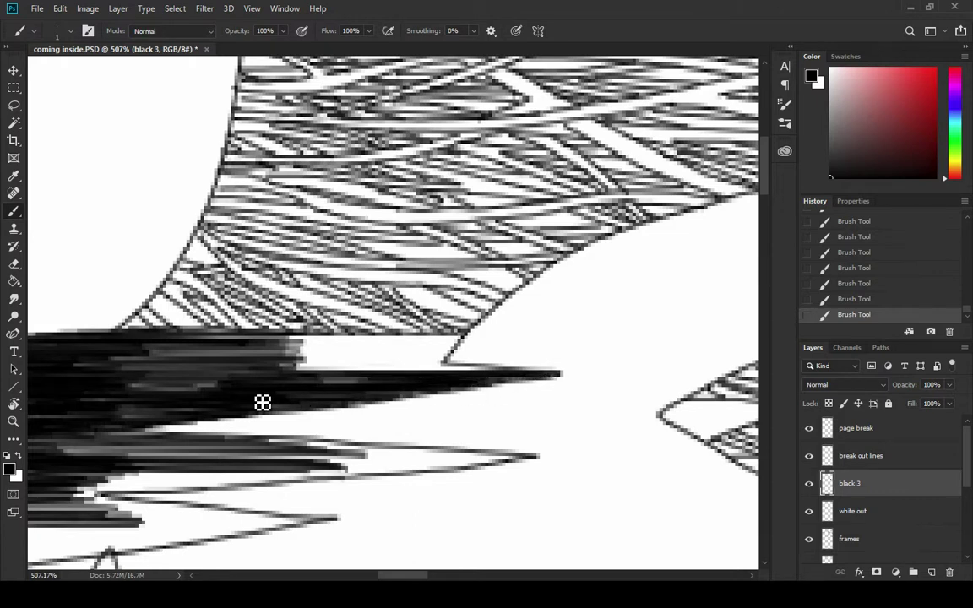
mouse_move(263, 402)
left_mouse_down()
mouse_move(460, 400)
mouse_move(348, 382)
left_mouse_up()
mouse_move(328, 378)
left_mouse_down()
mouse_move(484, 374)
mouse_move(243, 363)
left_mouse_up()
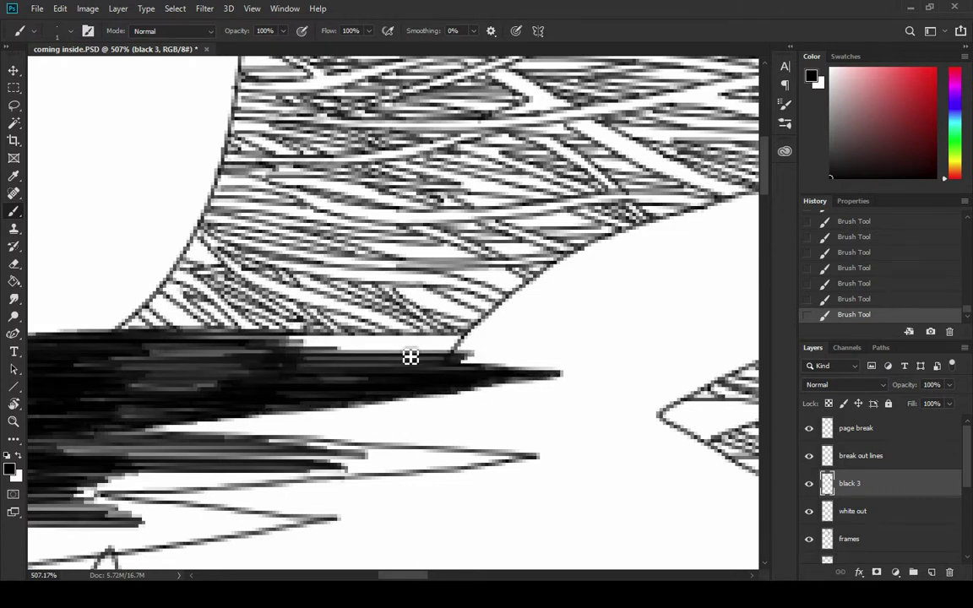
left_click_drag(410, 357, 254, 358)
mouse_move(405, 359)
left_mouse_down()
mouse_move(475, 350)
mouse_move(258, 347)
mouse_move(341, 353)
left_mouse_up()
Step: Paint black streaks into the short hair spike just above the eye
mouse_move(215, 352)
left_mouse_down()
mouse_move(96, 361)
mouse_move(298, 376)
mouse_move(85, 388)
mouse_move(245, 216)
left_mouse_up()
mouse_move(194, 321)
left_mouse_down()
mouse_move(393, 324)
mouse_move(140, 333)
mouse_move(429, 332)
mouse_move(238, 348)
mouse_move(433, 351)
mouse_move(170, 371)
mouse_move(240, 376)
mouse_move(425, 358)
mouse_move(190, 341)
mouse_move(479, 346)
mouse_move(370, 336)
mouse_move(237, 345)
mouse_move(476, 351)
mouse_move(420, 348)
left_mouse_up()
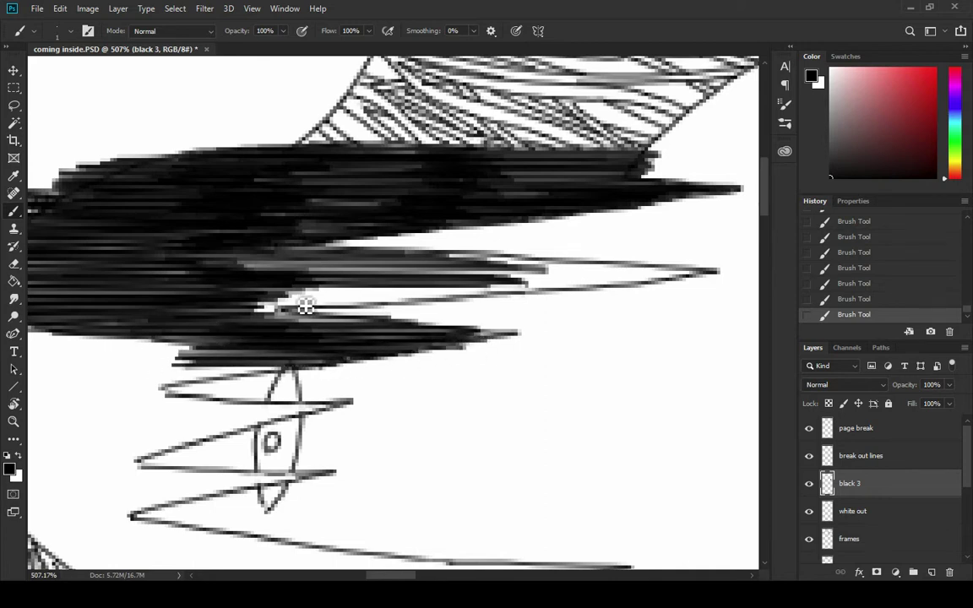
left_click_drag(199, 321, 398, 332)
Step: Close the white gap at the base of the long middle hair spike and fill the spike black to its tip
mouse_move(249, 317)
left_mouse_down()
mouse_move(211, 287)
mouse_move(397, 311)
mouse_move(195, 307)
mouse_move(469, 309)
mouse_move(356, 300)
mouse_move(456, 264)
left_mouse_up()
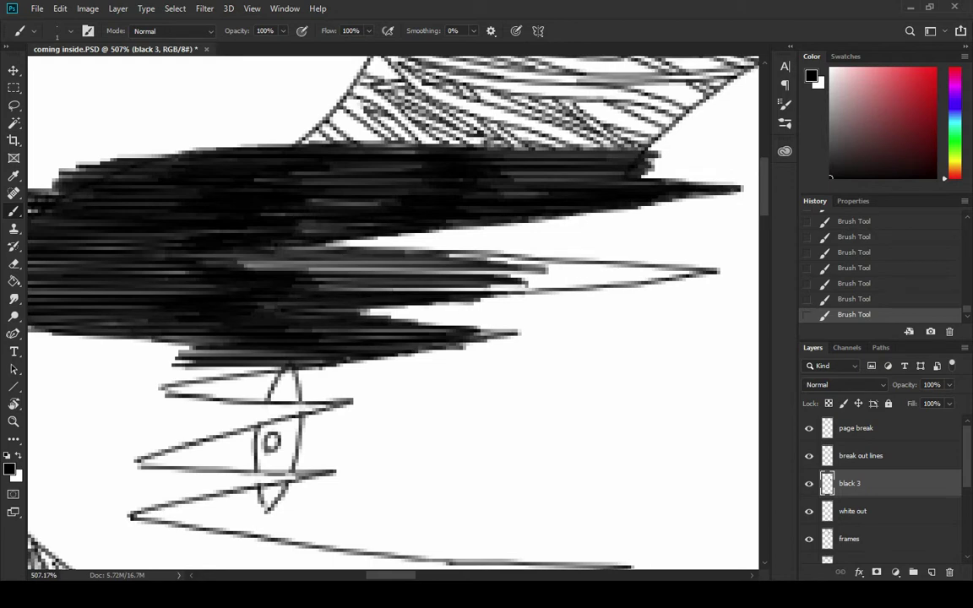
mouse_move(181, 270)
left_mouse_down()
mouse_move(499, 280)
mouse_move(219, 266)
mouse_move(299, 285)
mouse_move(563, 288)
mouse_move(280, 298)
mouse_move(302, 300)
mouse_move(657, 285)
left_mouse_up()
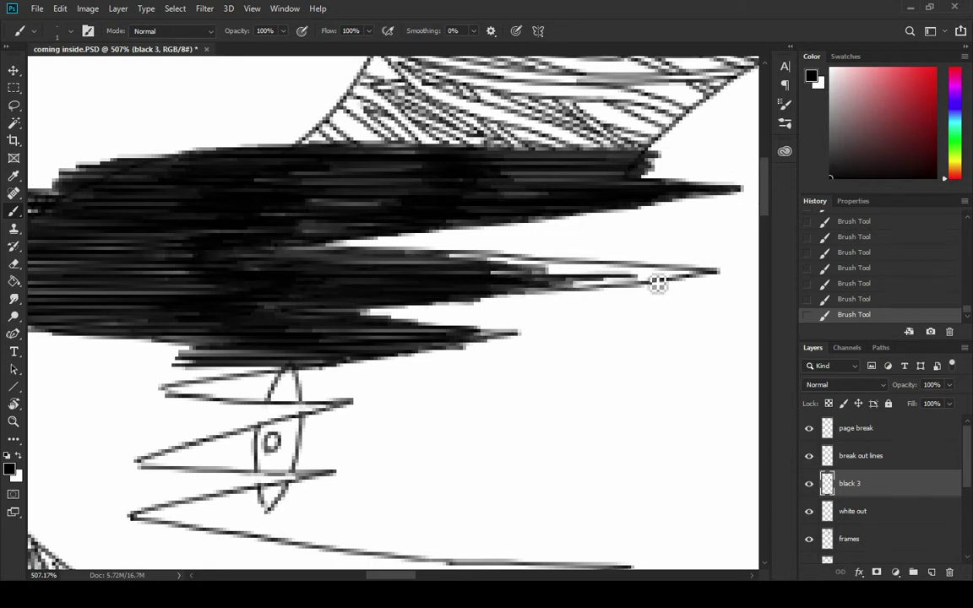
left_click_drag(362, 240, 201, 268)
left_click_drag(351, 314, 488, 323)
mouse_move(286, 307)
left_mouse_down()
mouse_move(554, 303)
mouse_move(225, 288)
mouse_move(331, 298)
left_mouse_up()
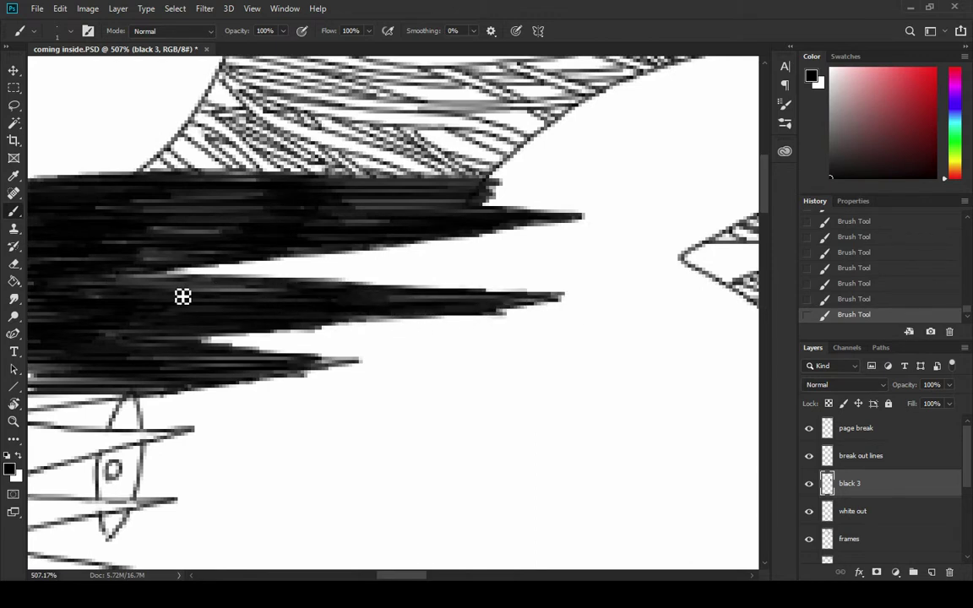
Step: Paint dense black streaks from the back of the head into the two short hair spikes crossing the eye
mouse_move(183, 296)
left_mouse_down()
mouse_move(139, 293)
mouse_move(429, 210)
mouse_move(422, 153)
left_mouse_up()
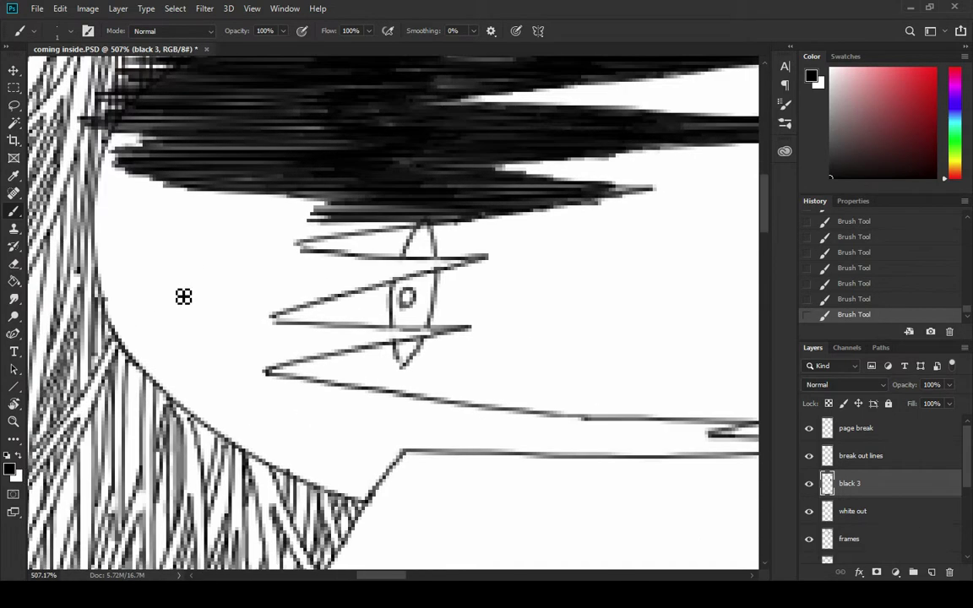
mouse_move(154, 303)
left_mouse_down()
mouse_move(235, 312)
mouse_move(80, 300)
mouse_move(344, 318)
mouse_move(76, 321)
mouse_move(294, 319)
mouse_move(203, 337)
mouse_move(84, 317)
mouse_move(362, 330)
mouse_move(83, 337)
mouse_move(256, 354)
mouse_move(326, 354)
mouse_move(110, 333)
mouse_move(321, 342)
mouse_move(336, 370)
mouse_move(78, 341)
mouse_move(319, 357)
mouse_move(389, 331)
mouse_move(270, 339)
mouse_move(324, 341)
left_mouse_up()
mouse_move(59, 291)
left_mouse_down()
mouse_move(236, 301)
mouse_move(79, 308)
mouse_move(304, 311)
mouse_move(405, 299)
mouse_move(79, 293)
mouse_move(411, 292)
left_mouse_up()
mouse_move(208, 282)
left_mouse_down()
mouse_move(419, 292)
mouse_move(217, 288)
mouse_move(453, 282)
mouse_move(148, 279)
mouse_move(461, 273)
mouse_move(188, 268)
mouse_move(470, 274)
mouse_move(325, 290)
left_mouse_up()
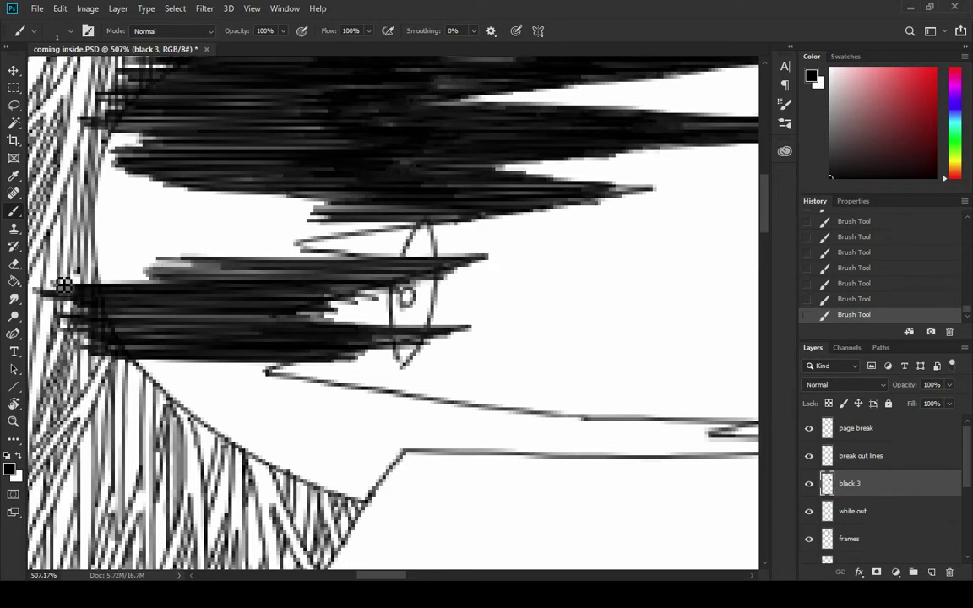
Step: Extend the black streaks upward from the eye spikes toward the crown, starting at the back-of-head outline
key("e")
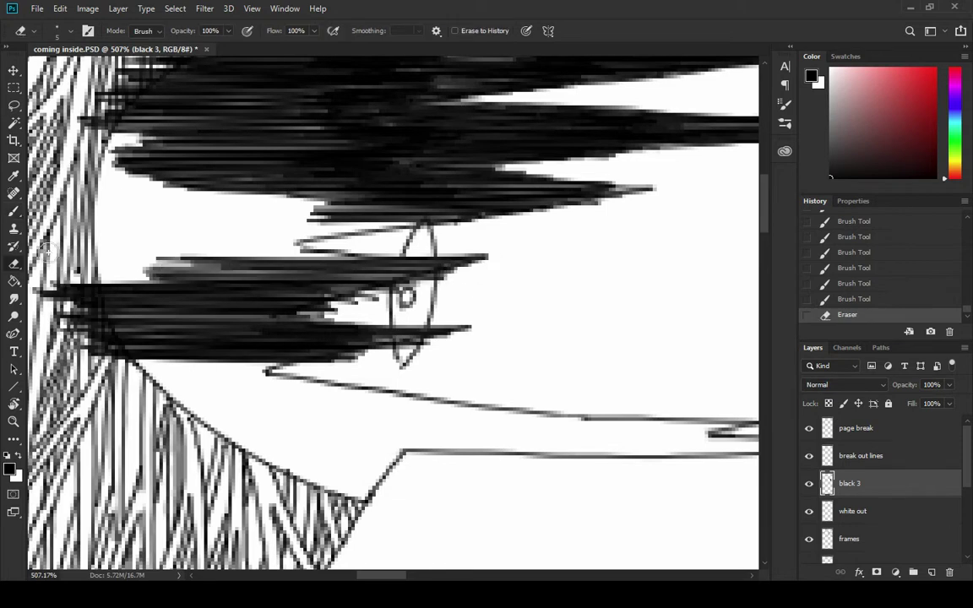
mouse_move(234, 194)
left_mouse_down()
mouse_move(333, 226)
mouse_move(362, 287)
left_mouse_up()
key("b")
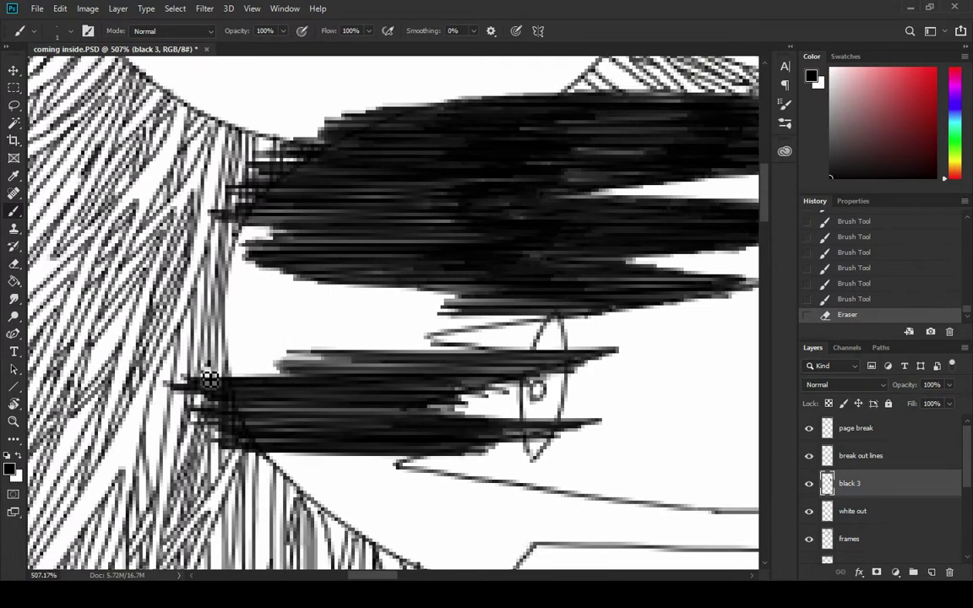
mouse_move(209, 380)
left_mouse_down()
mouse_move(361, 382)
mouse_move(181, 384)
mouse_move(432, 370)
mouse_move(175, 369)
mouse_move(433, 362)
mouse_move(156, 348)
left_mouse_up()
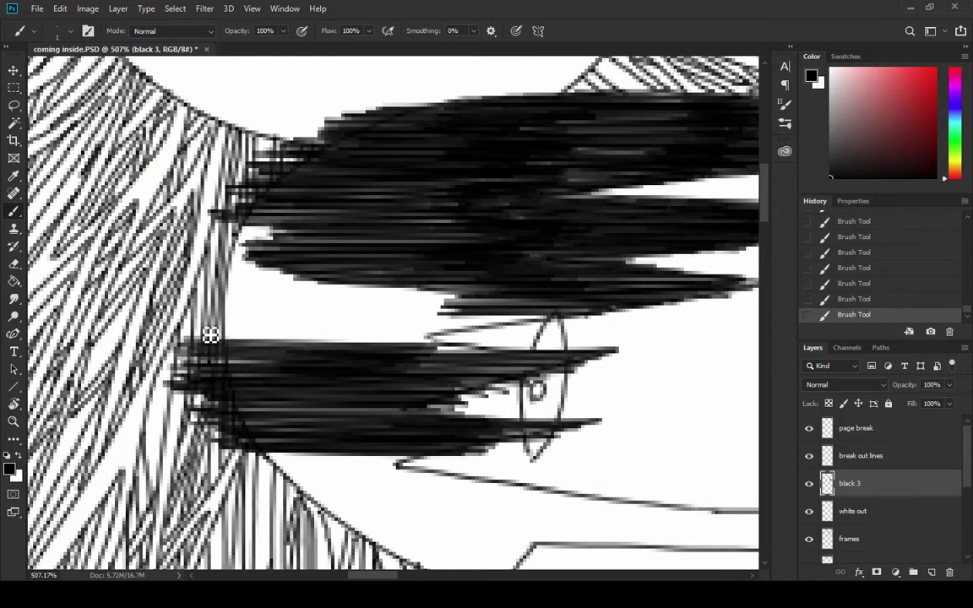
mouse_move(210, 336)
left_mouse_down()
mouse_move(419, 345)
mouse_move(173, 338)
mouse_move(508, 330)
mouse_move(202, 320)
mouse_move(547, 324)
mouse_move(202, 319)
mouse_move(484, 321)
mouse_move(232, 321)
mouse_move(400, 326)
mouse_move(484, 320)
mouse_move(250, 311)
mouse_move(517, 312)
mouse_move(457, 318)
mouse_move(282, 300)
mouse_move(493, 304)
mouse_move(419, 300)
left_mouse_up()
left_click_drag(232, 275, 179, 319)
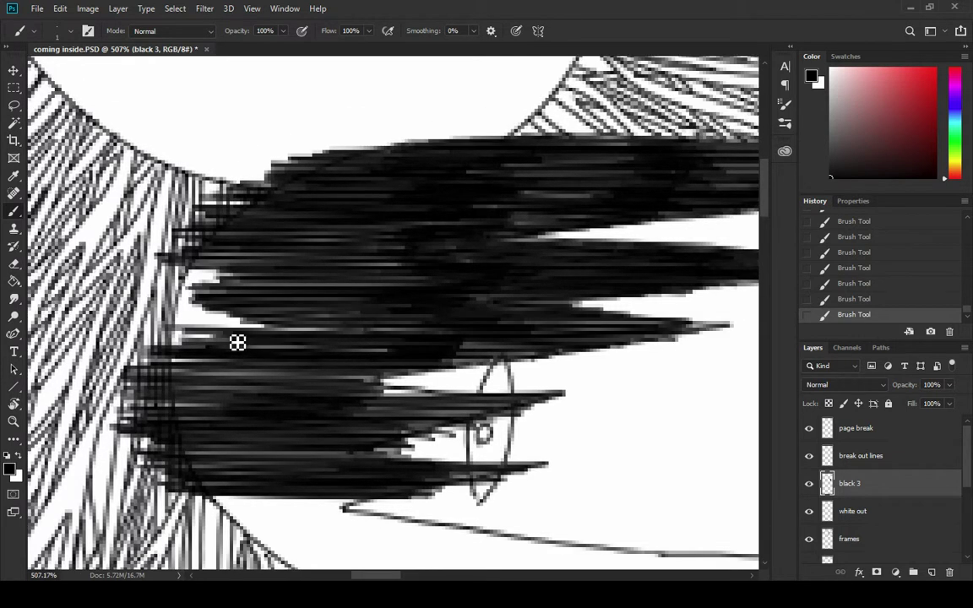
Step: Close the remaining white gap at the back of the head and darken the streaks behind the eye spikes
left_click_drag(147, 365, 225, 371)
mouse_move(311, 361)
left_mouse_down()
mouse_move(115, 344)
mouse_move(372, 330)
mouse_move(133, 333)
mouse_move(363, 333)
mouse_move(136, 322)
mouse_move(248, 326)
mouse_move(211, 320)
mouse_move(325, 312)
mouse_move(300, 305)
left_mouse_up()
left_click_drag(140, 297, 235, 293)
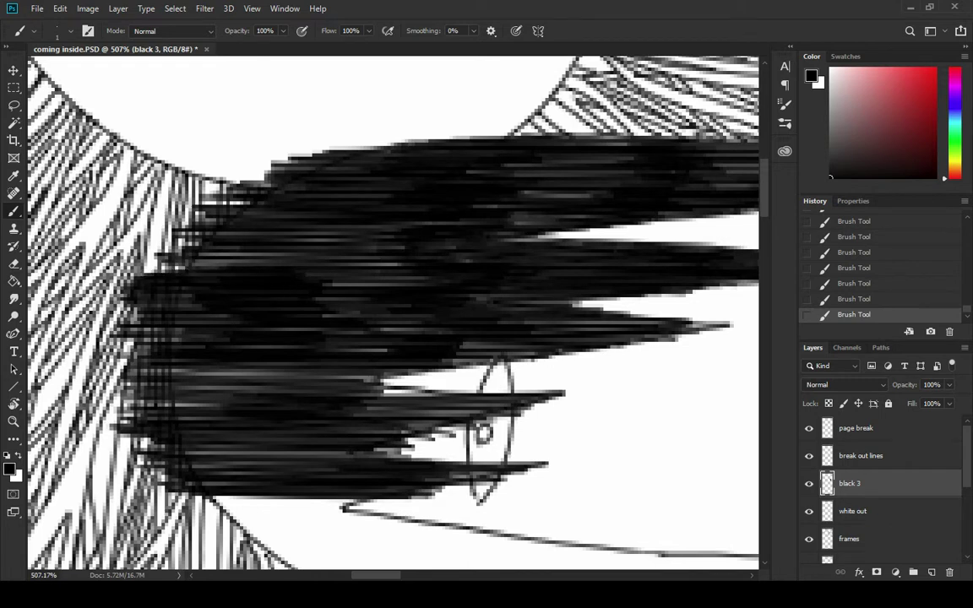
mouse_move(238, 226)
left_mouse_down()
mouse_move(213, 206)
mouse_move(97, 269)
left_mouse_up()
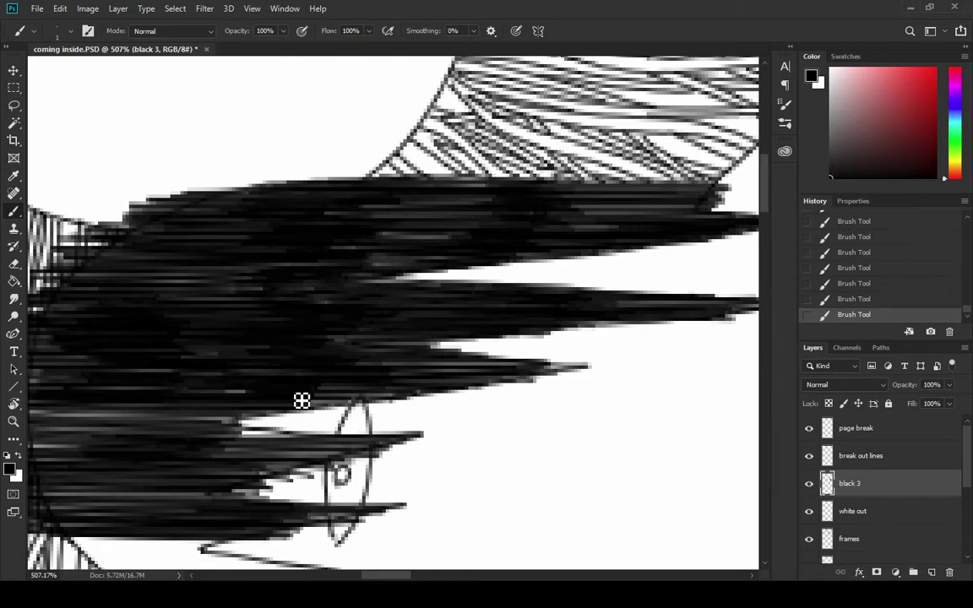
scroll(271, 294, "left", 5)
scroll(255, 335, "down", 3)
left_click_drag(179, 346, 255, 342)
left_click_drag(166, 373, 180, 385)
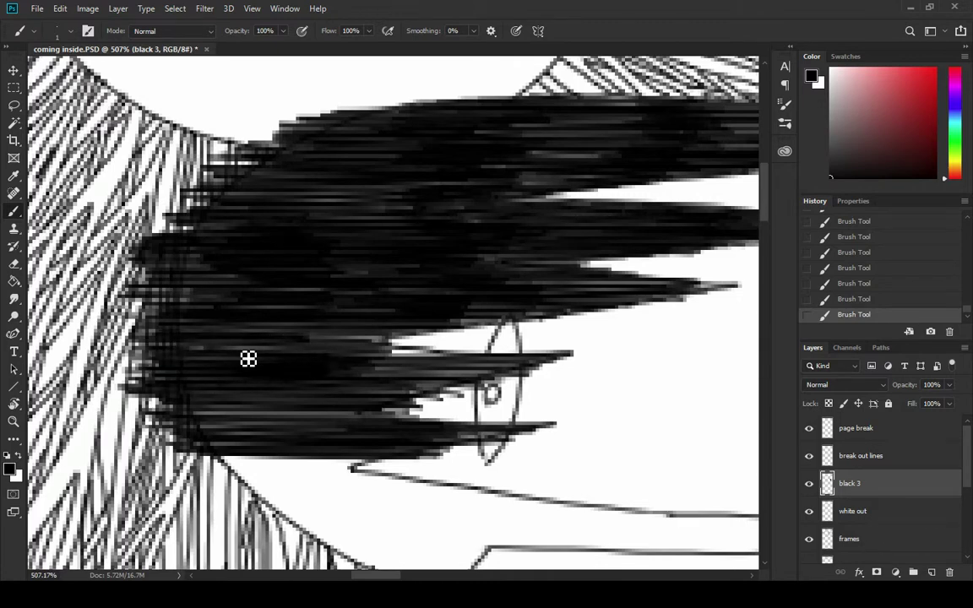
Step: Fill the lower back of the head with black streaks down to the nape, joining them to the hair behind the eye
scroll(171, 358, "down", 5)
scroll(171, 358, "right", 2)
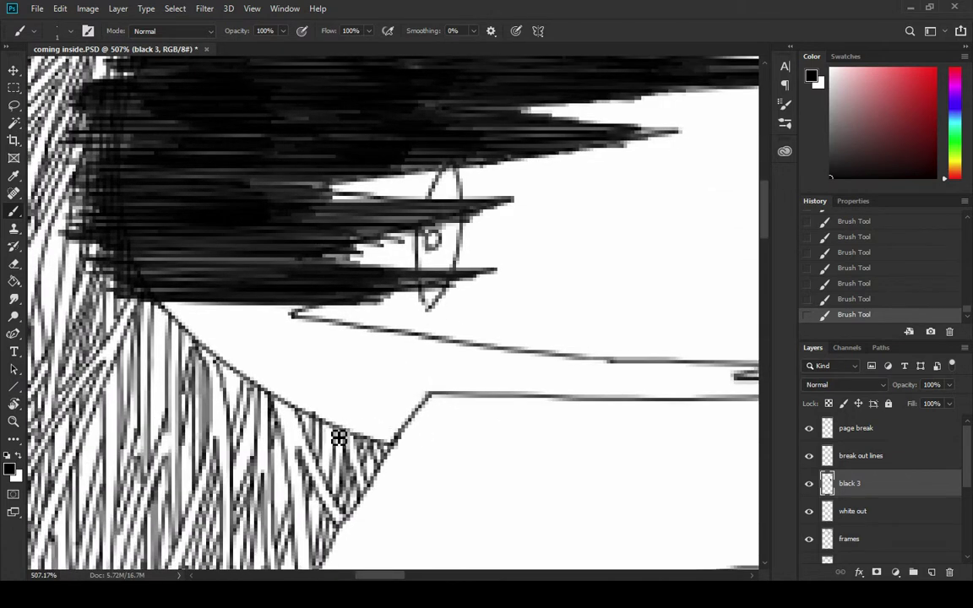
mouse_move(338, 438)
left_mouse_down()
mouse_move(446, 448)
mouse_move(376, 447)
mouse_move(502, 434)
mouse_move(277, 414)
mouse_move(291, 426)
mouse_move(498, 412)
mouse_move(261, 402)
mouse_move(454, 404)
mouse_move(416, 413)
mouse_move(384, 392)
mouse_move(207, 390)
mouse_move(272, 400)
mouse_move(494, 397)
mouse_move(459, 391)
mouse_move(200, 383)
mouse_move(439, 398)
mouse_move(487, 391)
mouse_move(196, 393)
mouse_move(193, 380)
mouse_move(520, 383)
mouse_move(170, 366)
mouse_move(512, 375)
mouse_move(187, 374)
mouse_move(512, 370)
mouse_move(196, 363)
mouse_move(475, 358)
mouse_move(165, 356)
mouse_move(531, 347)
mouse_move(182, 348)
mouse_move(449, 339)
mouse_move(160, 333)
mouse_move(468, 337)
mouse_move(171, 337)
mouse_move(495, 355)
left_mouse_up()
left_click_drag(188, 352, 328, 352)
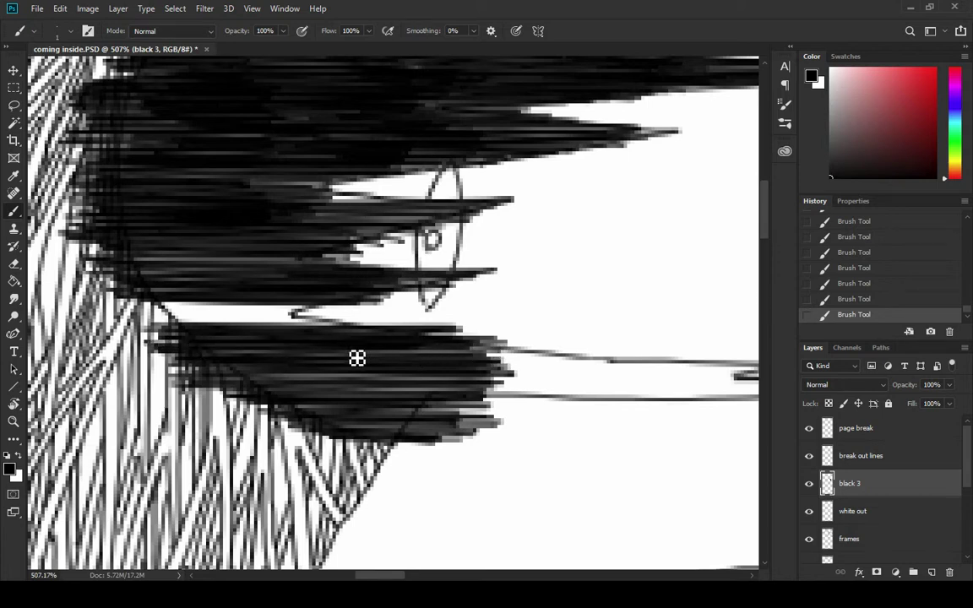
mouse_move(267, 325)
left_mouse_down()
mouse_move(123, 315)
mouse_move(408, 327)
mouse_move(124, 306)
mouse_move(329, 314)
left_mouse_up()
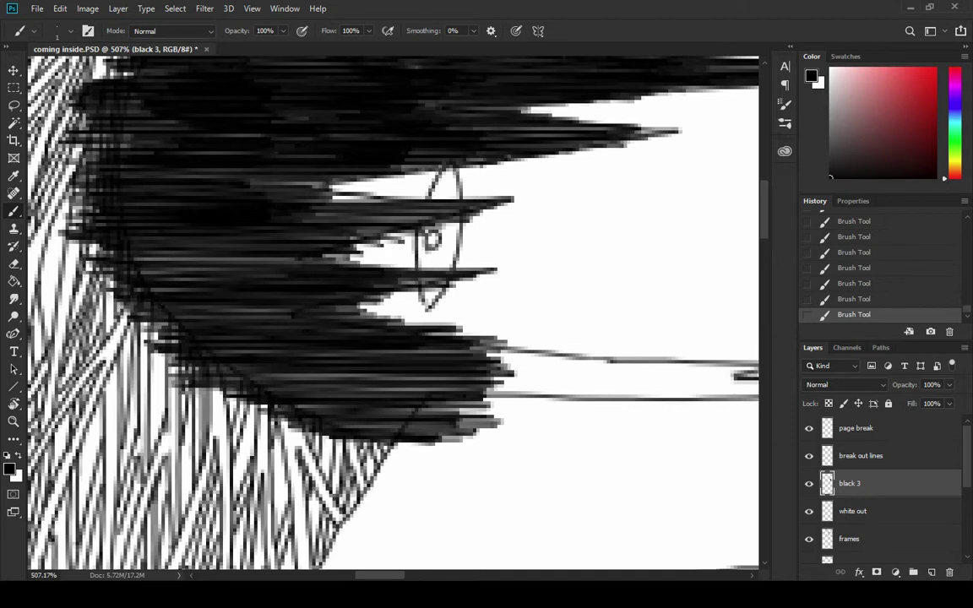
left_click_drag(245, 321, 129, 319)
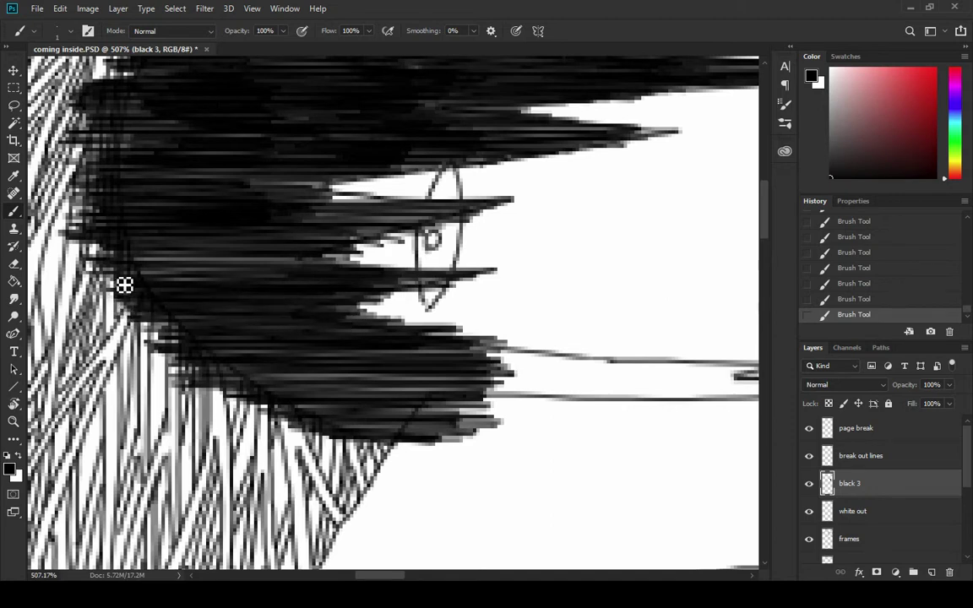
left_click_drag(297, 275, 134, 259)
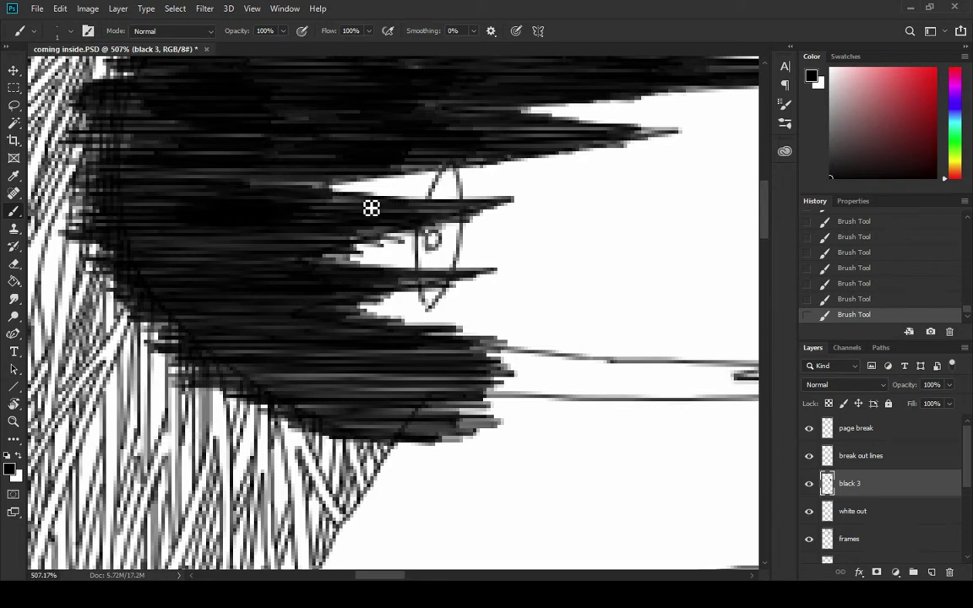
Step: Darken the streaks at the nape and carry them along the long lowest hair strand to its notch
scroll(218, 191, "right", 5)
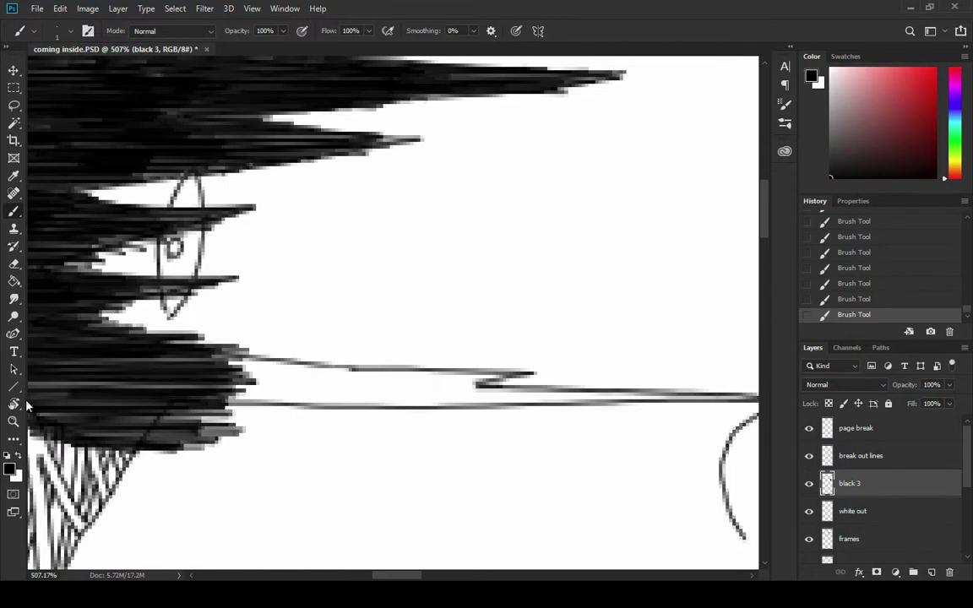
scroll(303, 305, "left", 3)
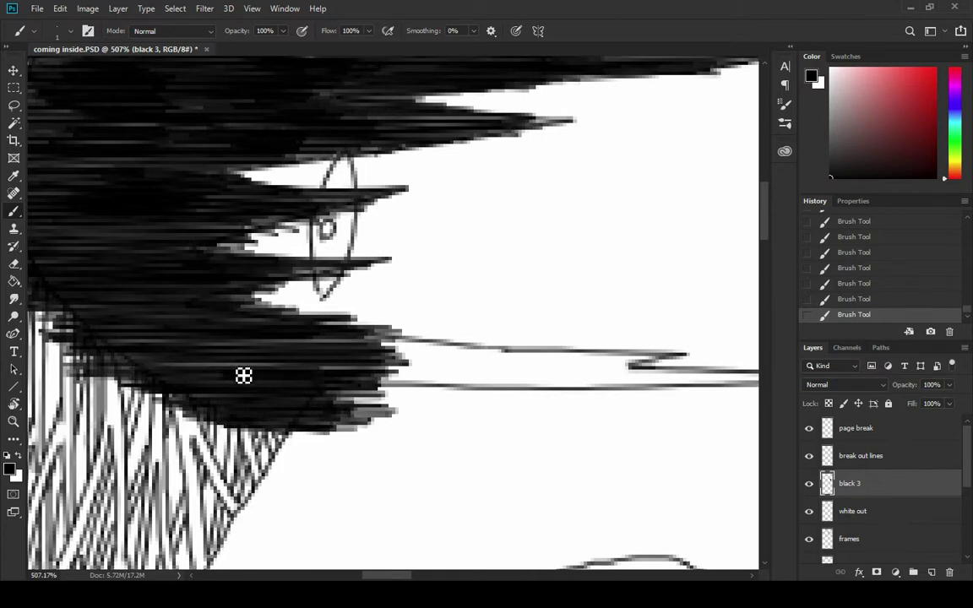
left_click_drag(121, 313, 316, 313)
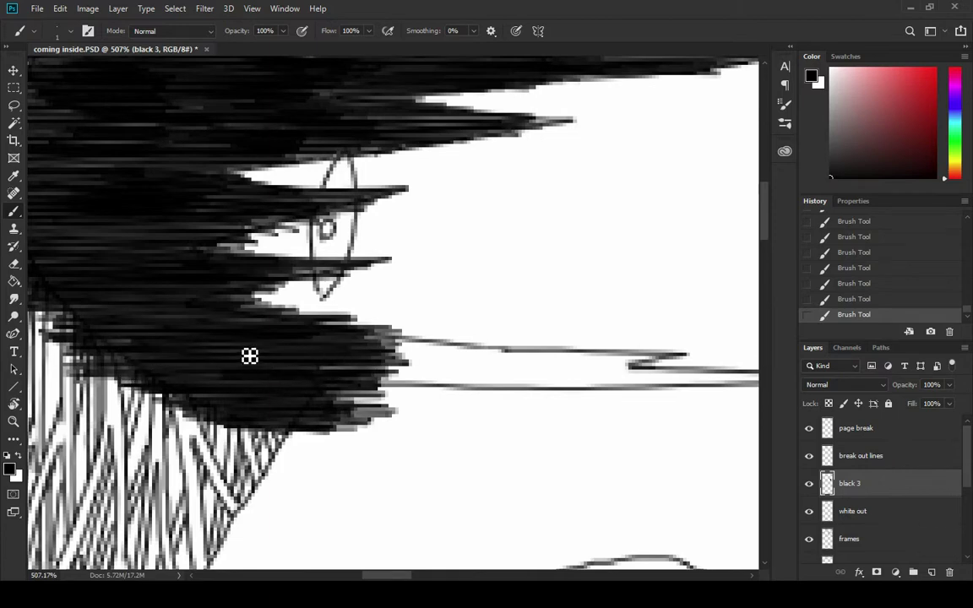
left_click_drag(417, 329, 223, 330)
mouse_move(98, 377)
left_mouse_down()
mouse_move(358, 377)
mouse_move(145, 381)
mouse_move(291, 373)
mouse_move(237, 385)
mouse_move(395, 387)
mouse_move(150, 389)
mouse_move(441, 383)
mouse_move(250, 365)
mouse_move(423, 354)
mouse_move(148, 362)
mouse_move(392, 362)
left_mouse_up()
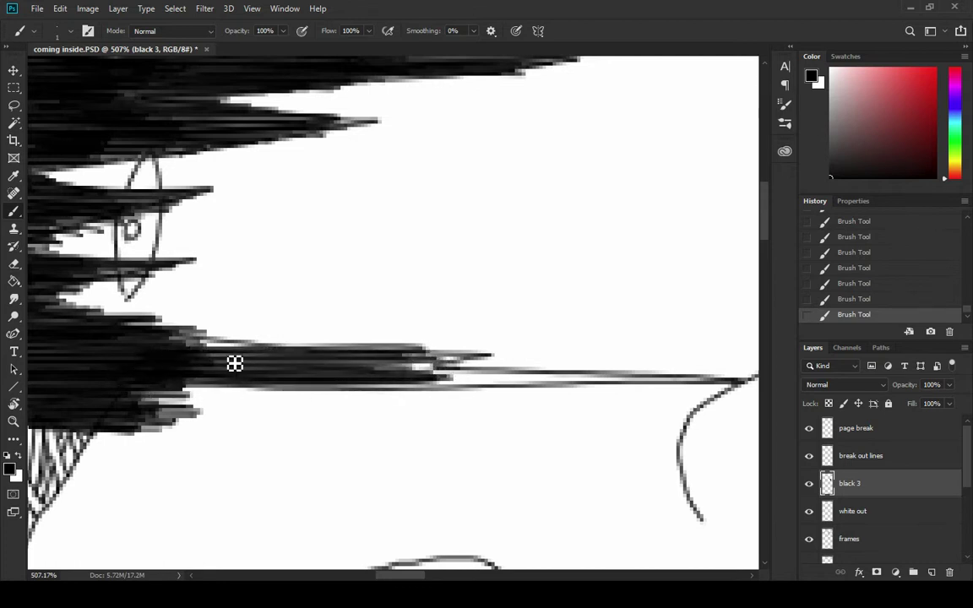
Step: Close the gaps in the long lowest strand and fill it black to its thin tip
mouse_move(235, 363)
left_mouse_down()
mouse_move(187, 353)
mouse_move(347, 353)
mouse_move(126, 345)
mouse_move(292, 348)
left_mouse_up()
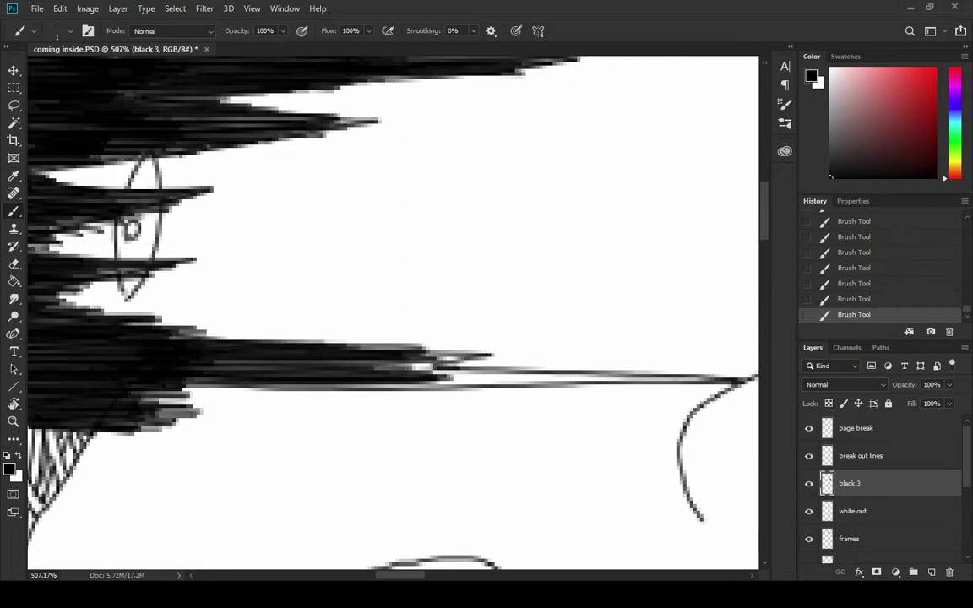
left_click_drag(72, 364, 88, 286)
mouse_move(279, 342)
left_mouse_down()
mouse_move(377, 350)
mouse_move(160, 337)
mouse_move(315, 341)
mouse_move(329, 332)
left_mouse_up()
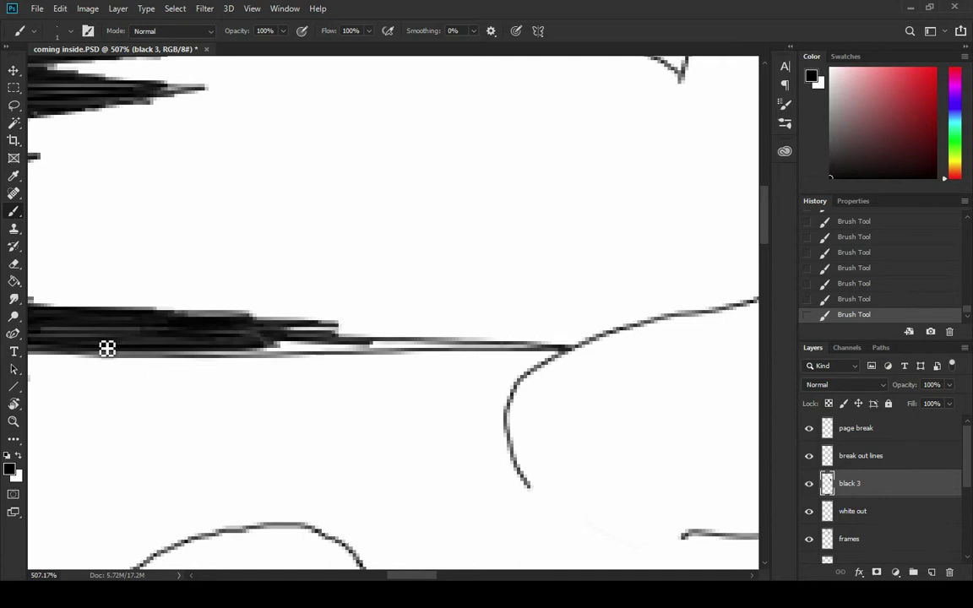
mouse_move(107, 349)
left_mouse_down()
mouse_move(343, 360)
mouse_move(124, 363)
mouse_move(485, 347)
mouse_move(424, 353)
left_mouse_up()
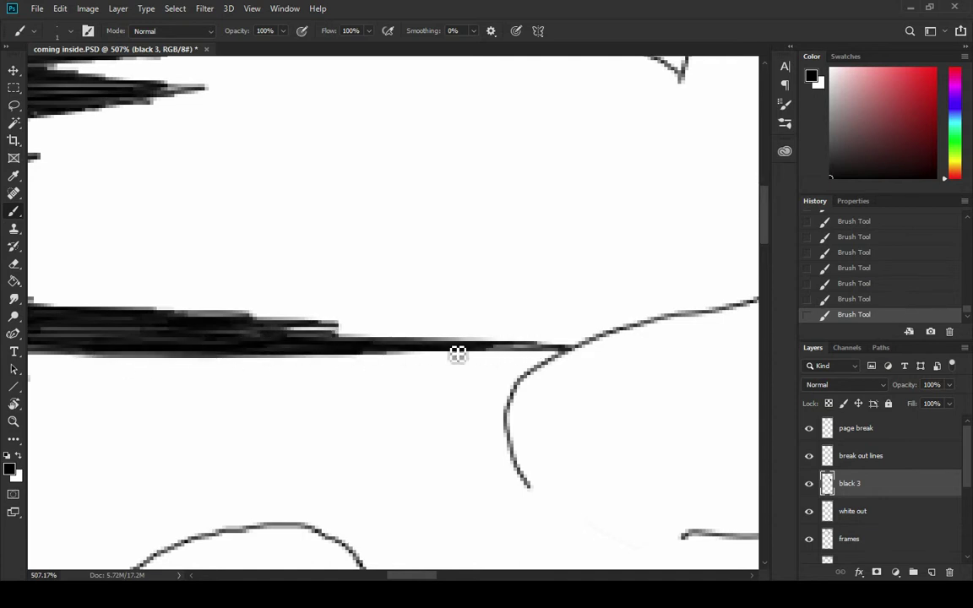
left_click_drag(226, 352, 312, 346)
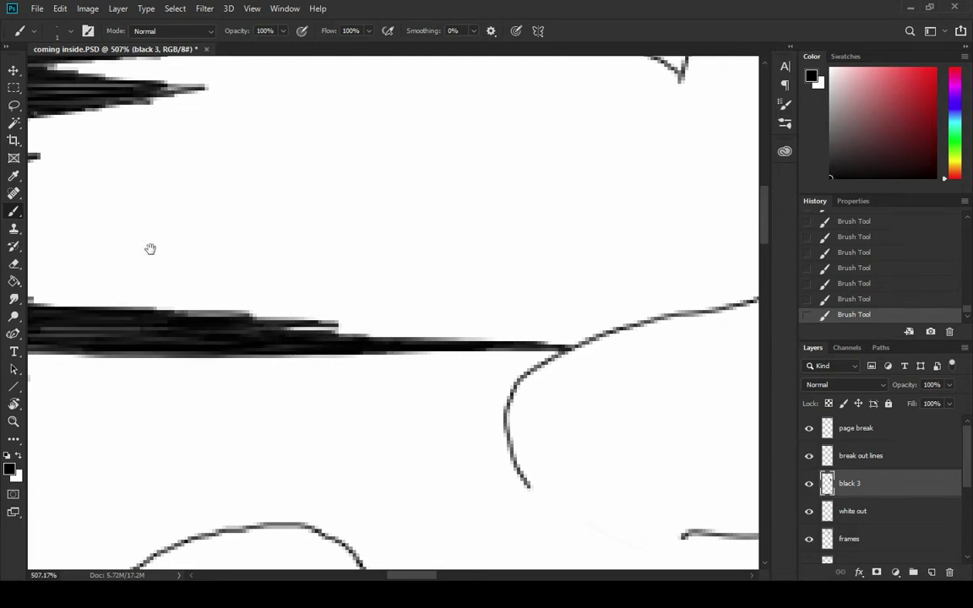
Step: Paint black streaks into the two small hair pieces at the hatched triangle below the arm
mouse_move(151, 249)
left_mouse_down()
mouse_move(582, 262)
mouse_move(123, 447)
left_mouse_up()
mouse_move(365, 253)
left_mouse_down()
mouse_move(248, 432)
mouse_move(182, 453)
left_mouse_up()
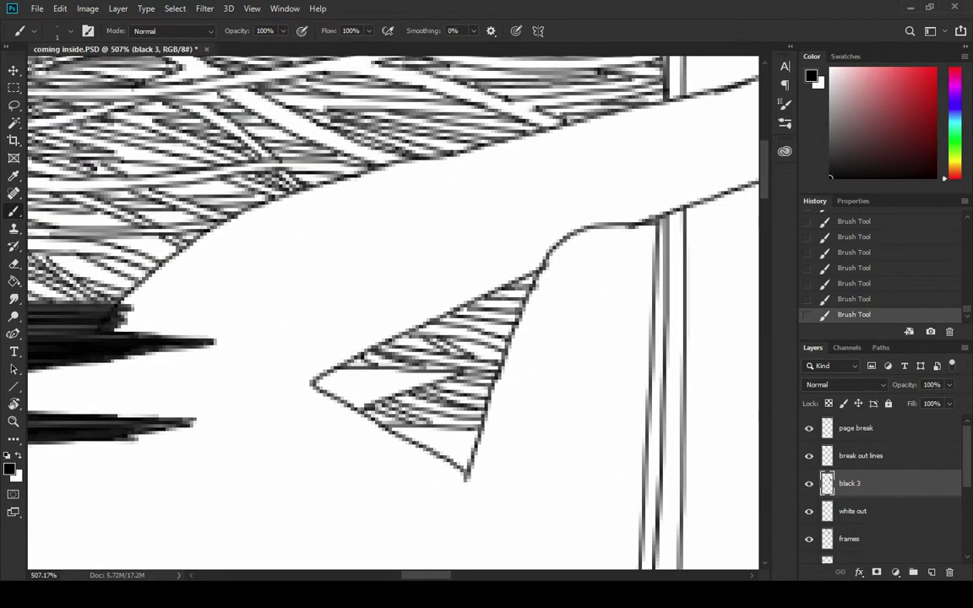
mouse_move(342, 411)
left_mouse_down()
mouse_move(437, 400)
mouse_move(269, 386)
mouse_move(434, 391)
mouse_move(256, 383)
mouse_move(444, 380)
left_mouse_up()
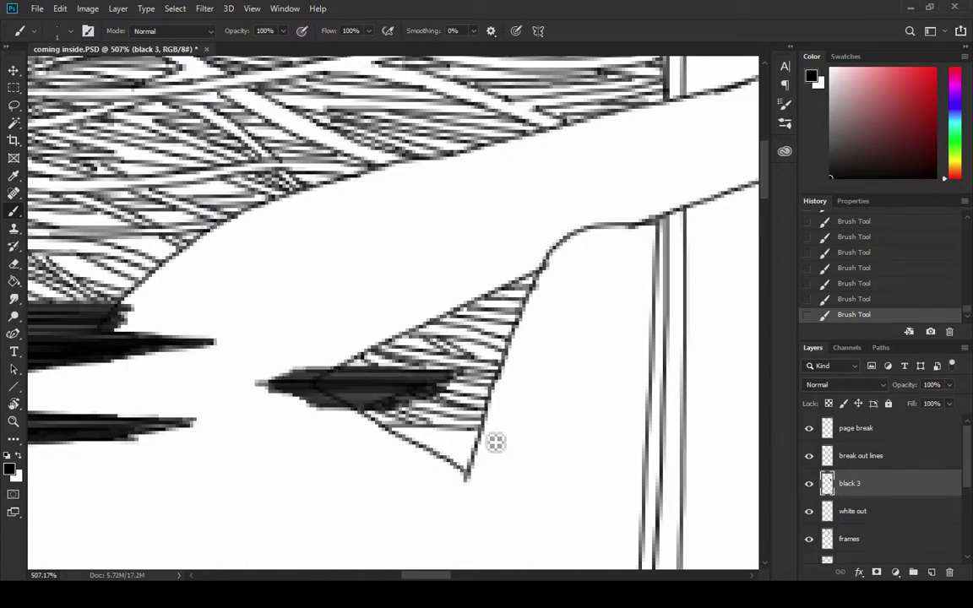
mouse_move(495, 442)
left_mouse_down()
mouse_move(383, 437)
mouse_move(449, 455)
mouse_move(517, 458)
mouse_move(497, 470)
left_mouse_up()
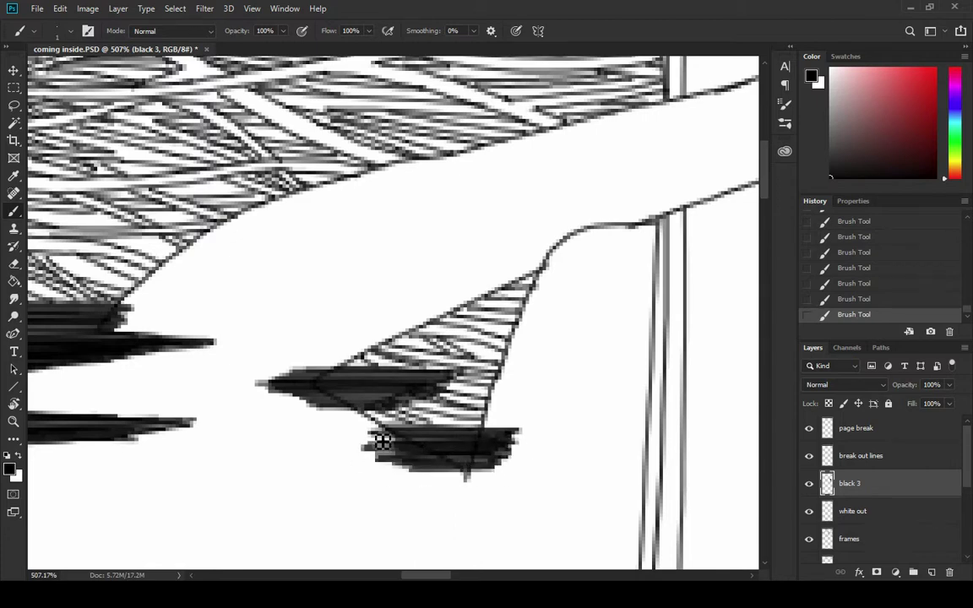
Step: Lower the opacity of the "black 3" layer to 47%
scroll(342, 419, "down", 16)
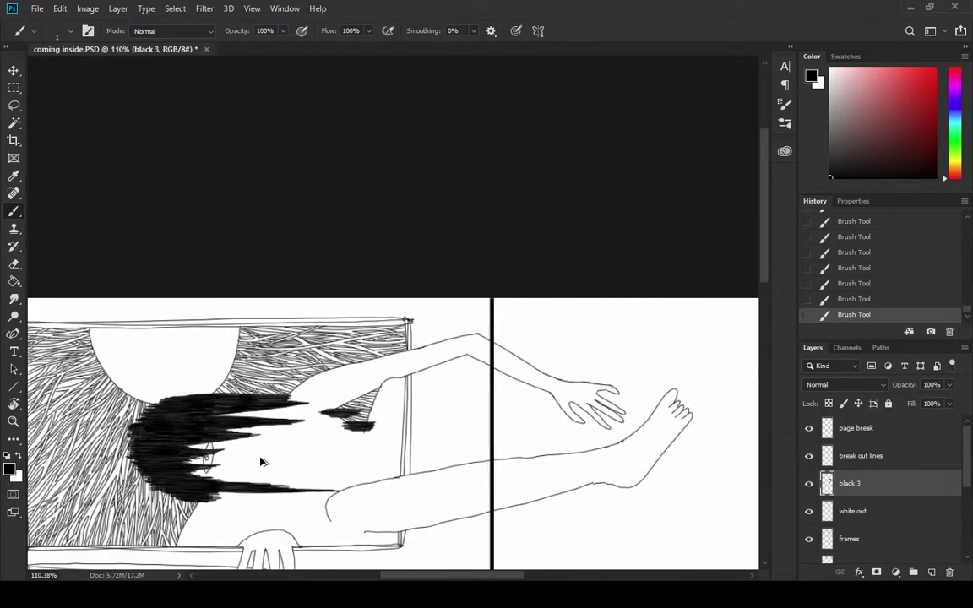
scroll(170, 467, "up", 10)
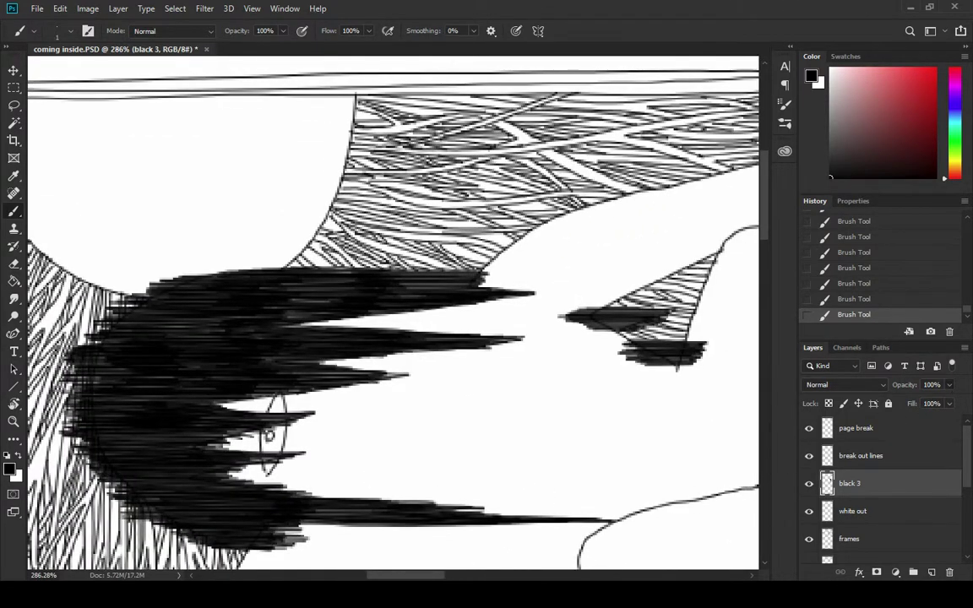
key("Return")
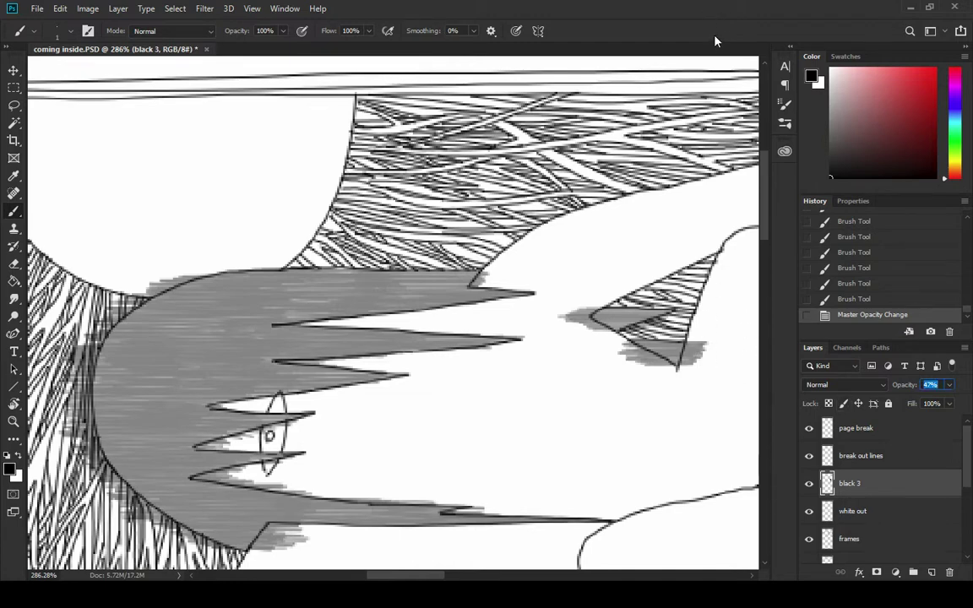
Step: Erase the streak overspill around the upper hair piece in the triangle below the arm
scroll(722, 384, "up", 3)
key("e")
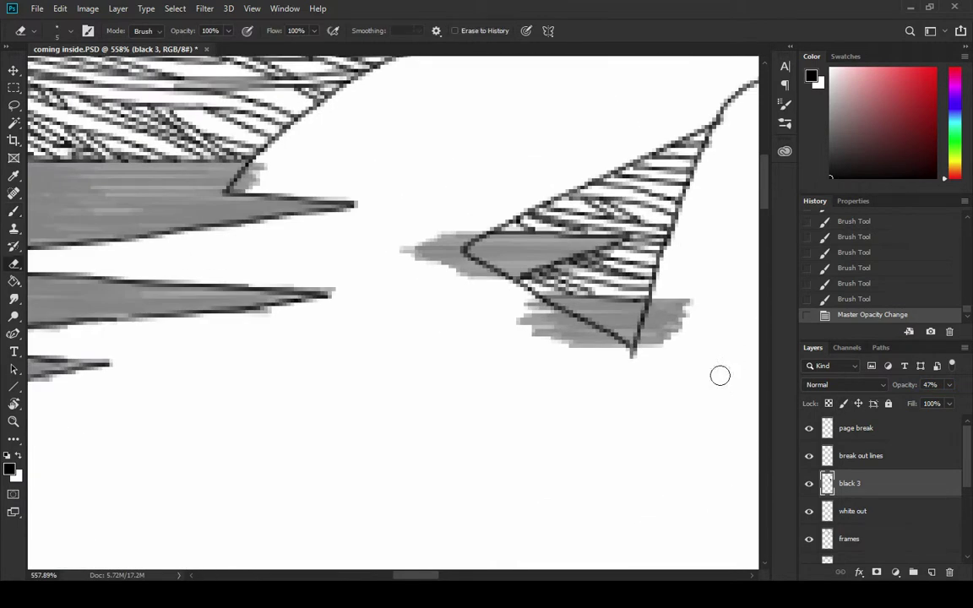
mouse_move(435, 245)
left_mouse_down()
mouse_move(460, 237)
mouse_move(424, 249)
mouse_move(469, 266)
mouse_move(583, 264)
left_mouse_up()
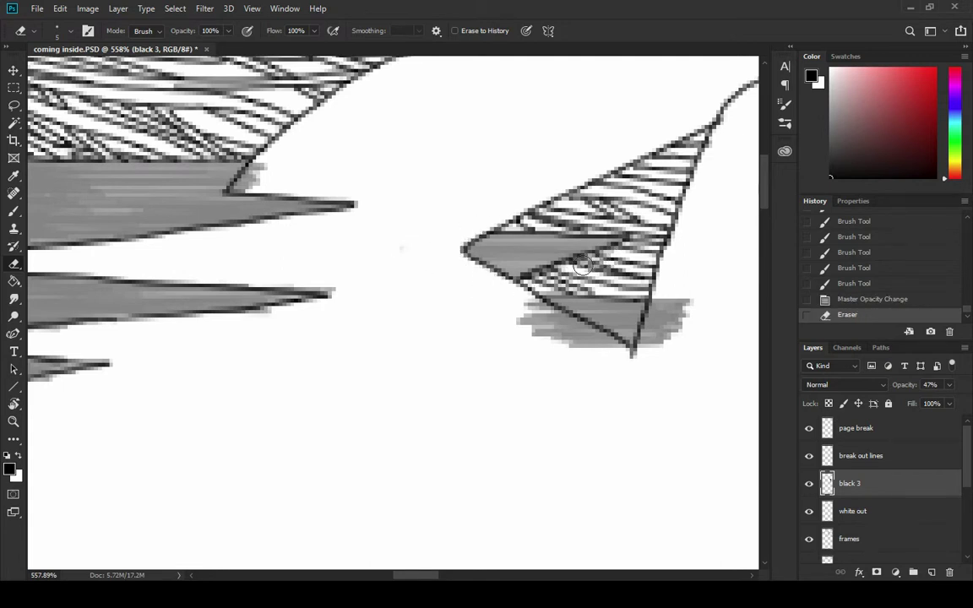
left_click(624, 253)
Step: Hide the "under lines" layer and erase the overspill around the triangle's lower hair piece
scroll(929, 477, "down", 3)
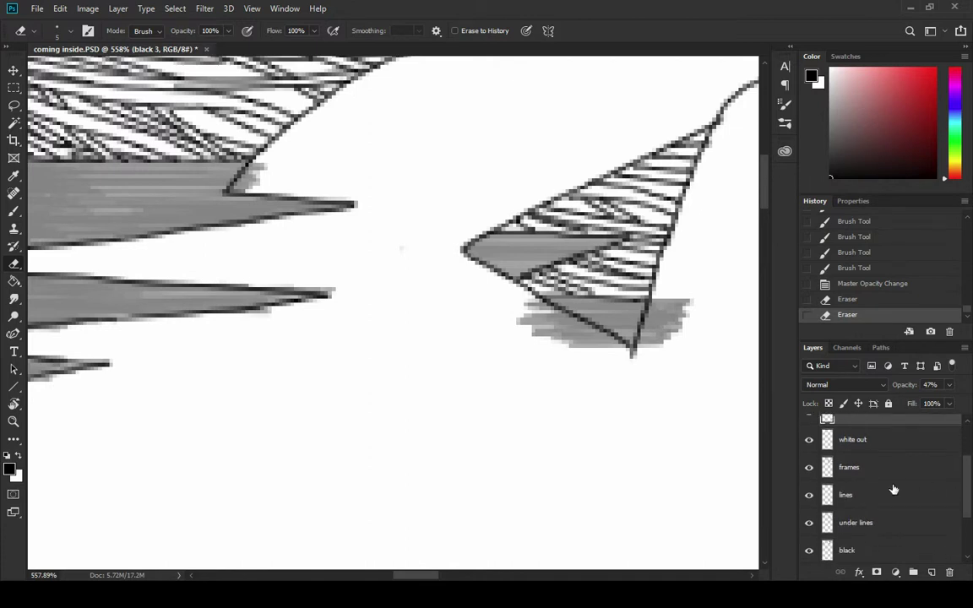
left_click(809, 523)
mouse_move(501, 310)
left_mouse_down()
mouse_move(499, 297)
mouse_move(602, 341)
mouse_move(583, 326)
left_mouse_up()
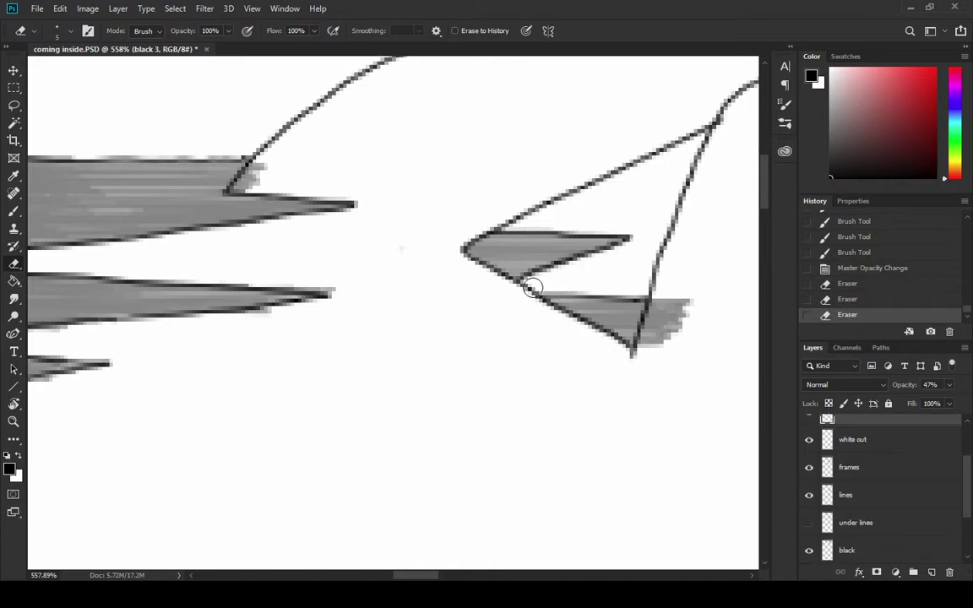
left_click_drag(530, 288, 476, 238)
key("ctrl+z")
mouse_move(675, 312)
left_mouse_down()
mouse_move(662, 338)
mouse_move(673, 286)
mouse_move(645, 346)
mouse_move(669, 326)
mouse_move(651, 306)
left_mouse_up()
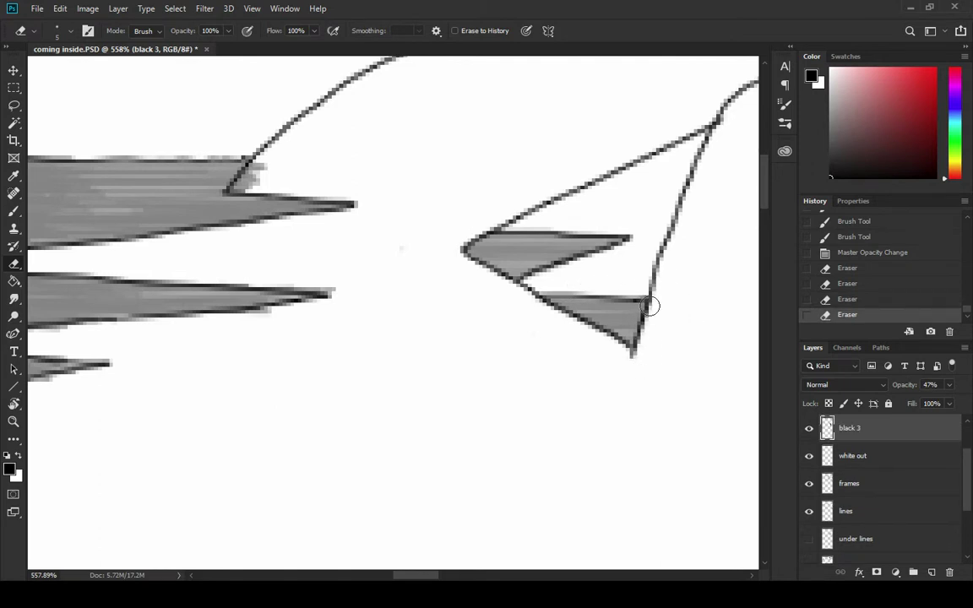
Step: Erase the streak overspill along the hair's long outer edge, from the raised arm to the circle behind the head
left_click_drag(381, 319, 499, 392)
mouse_move(382, 247)
left_mouse_down()
mouse_move(376, 239)
mouse_move(363, 258)
mouse_move(383, 205)
left_mouse_up()
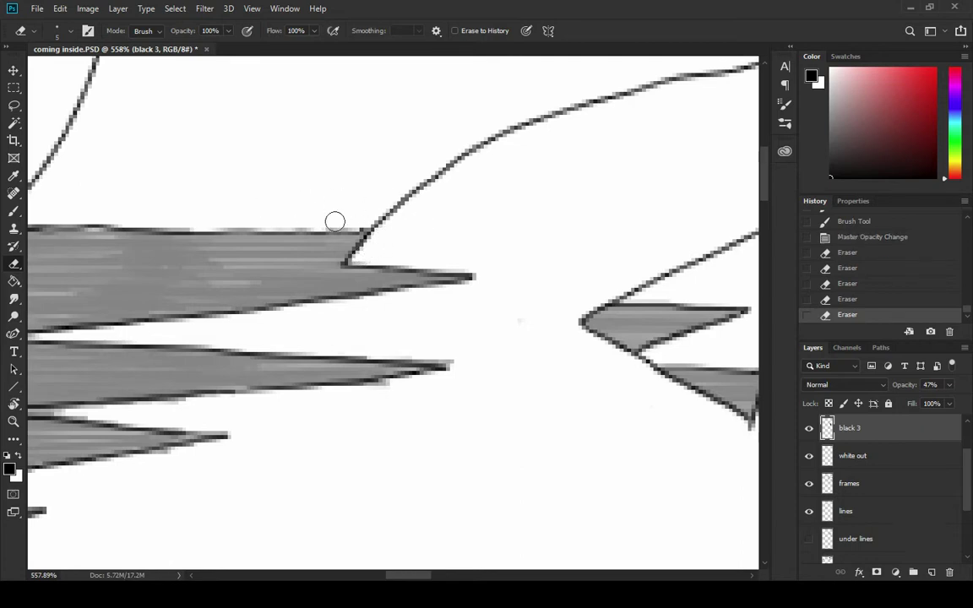
scroll(190, 171, "down", 10)
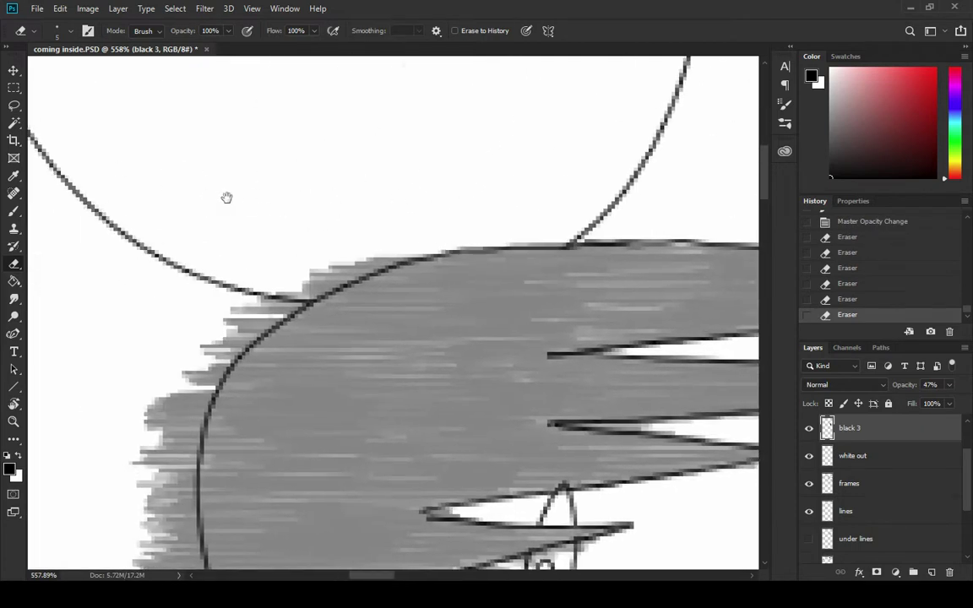
mouse_move(295, 109)
left_mouse_down()
mouse_move(239, 185)
mouse_move(326, 134)
mouse_move(420, 119)
mouse_move(394, 128)
mouse_move(399, 114)
left_mouse_up()
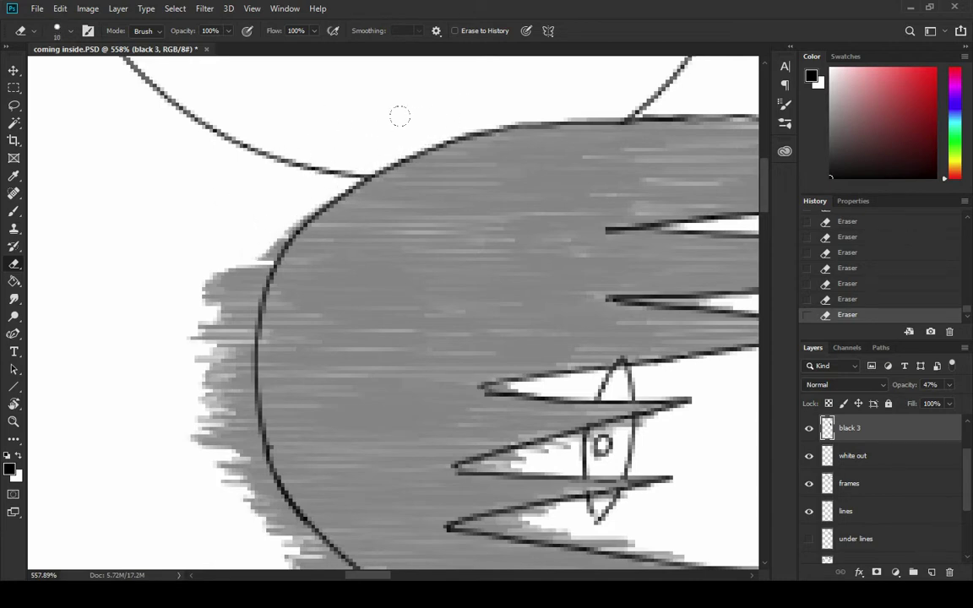
Step: Erase the overspill outside the rounded crown of the head down to the shoulder, undoing the last stroke
left_click_drag(319, 166, 364, 95)
mouse_move(278, 156)
left_mouse_down()
mouse_move(319, 136)
mouse_move(276, 193)
mouse_move(356, 112)
mouse_move(257, 293)
mouse_move(248, 281)
mouse_move(294, 174)
mouse_move(272, 251)
mouse_move(242, 174)
mouse_move(209, 228)
mouse_move(238, 268)
mouse_move(215, 299)
mouse_move(241, 288)
mouse_move(261, 305)
mouse_move(273, 274)
mouse_move(271, 257)
mouse_move(251, 319)
mouse_move(221, 193)
mouse_move(323, 375)
mouse_move(233, 272)
mouse_move(311, 341)
mouse_move(275, 308)
mouse_move(296, 345)
mouse_move(243, 331)
mouse_move(307, 376)
mouse_move(347, 377)
mouse_move(381, 397)
mouse_move(362, 381)
mouse_move(504, 451)
mouse_move(378, 389)
mouse_move(432, 420)
left_mouse_up()
scroll(228, 254, "down", 2)
scroll(228, 253, "right", 1)
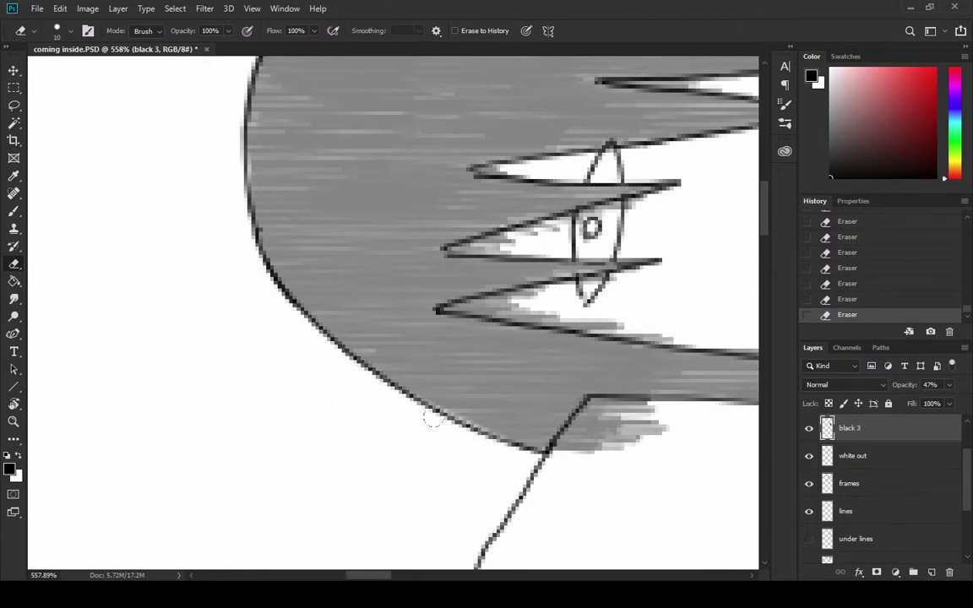
key("ctrl+z")
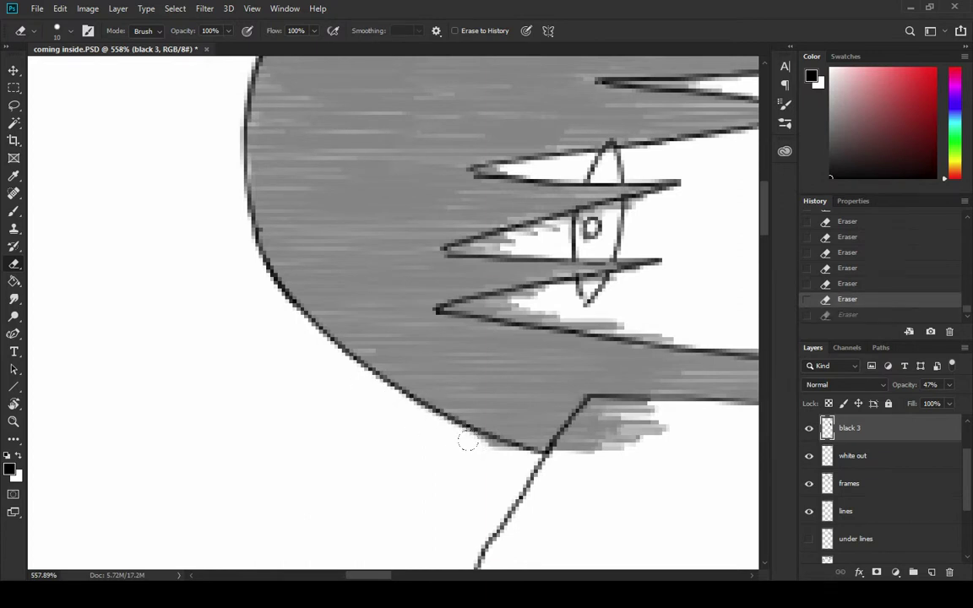
Step: Erase the overspill past the shoulder corner and inside the nearest pointed gap between the hair strands
mouse_move(583, 439)
left_mouse_down()
mouse_move(617, 422)
mouse_move(593, 423)
mouse_move(553, 452)
left_mouse_up()
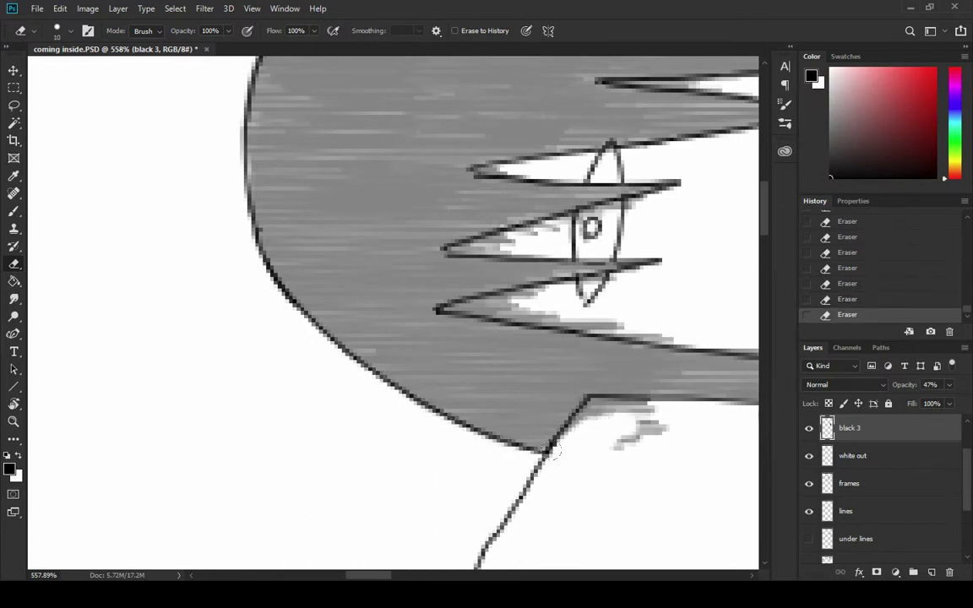
left_click_drag(639, 421, 662, 422)
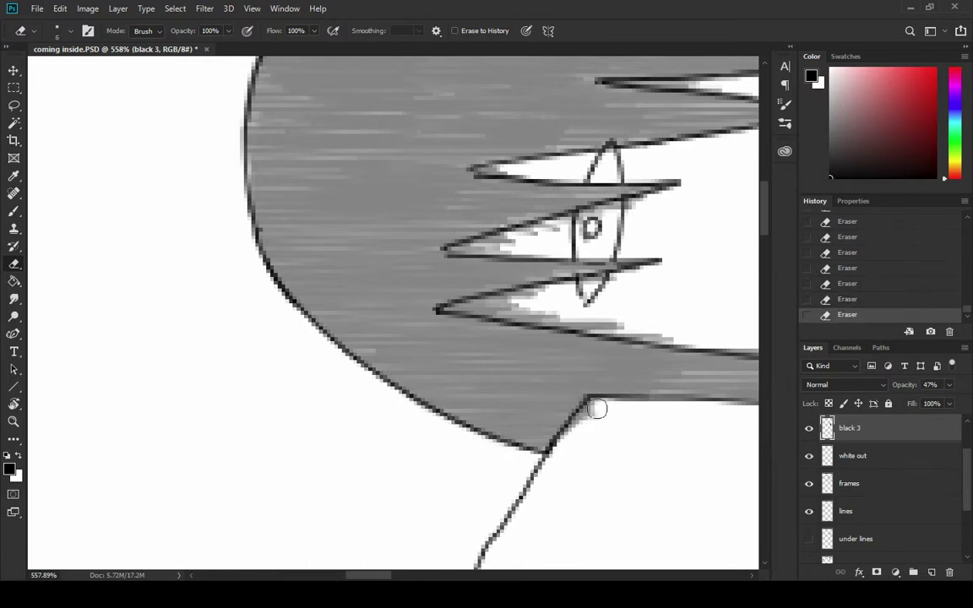
left_click_drag(640, 318, 605, 324)
mouse_move(443, 308)
left_mouse_down()
mouse_move(594, 322)
mouse_move(486, 309)
mouse_move(562, 290)
left_mouse_up()
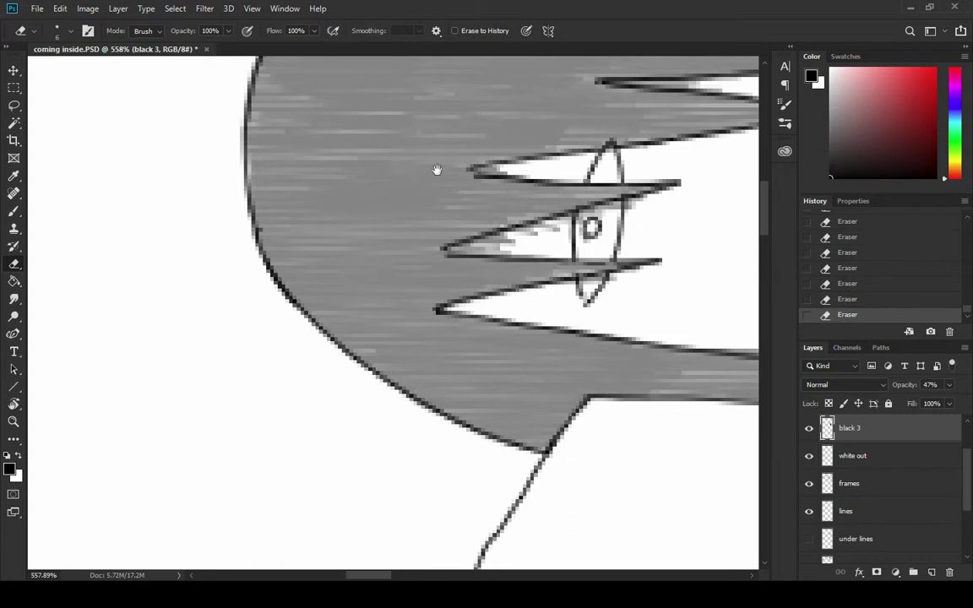
Step: Erase the streak overspill inside the pointed gaps between the hair strands that cross the eye
left_click_drag(437, 170, 304, 231)
mouse_move(388, 307)
left_mouse_down()
mouse_move(320, 313)
mouse_move(502, 269)
left_mouse_up()
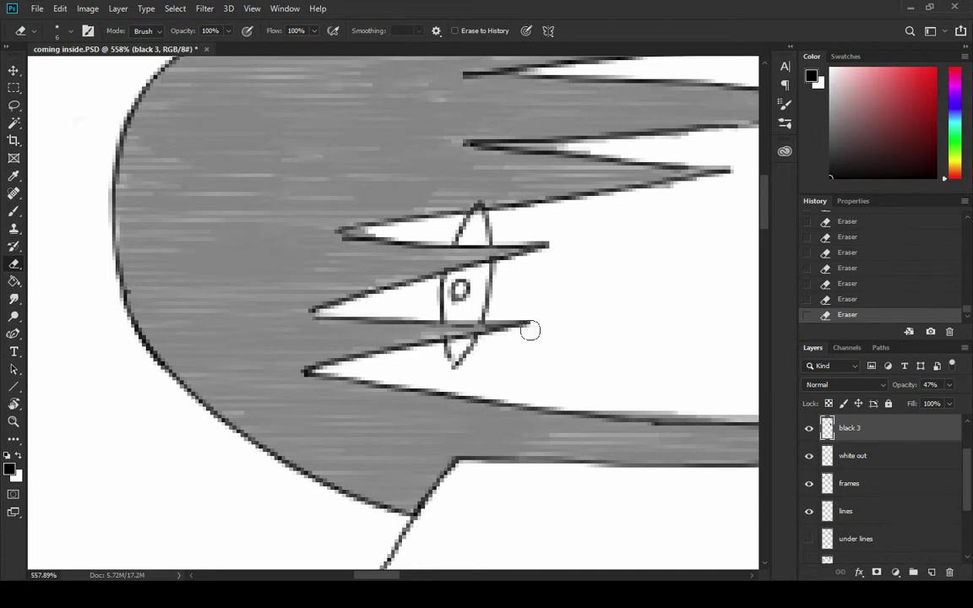
key("ctrl+z")
mouse_move(440, 355)
left_mouse_down()
mouse_move(473, 344)
mouse_move(460, 347)
left_mouse_up()
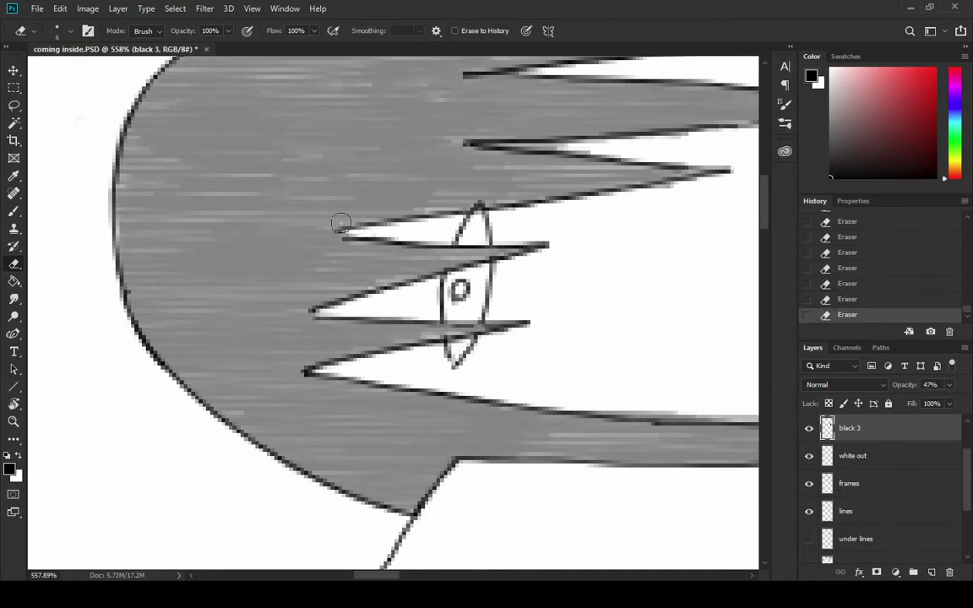
Step: Erase the overspill in the gaps between the longer hair strands on the raised-arm side of the face
mouse_move(339, 213)
left_mouse_down()
mouse_move(254, 269)
mouse_move(164, 307)
left_mouse_up()
left_click_drag(397, 204, 290, 254)
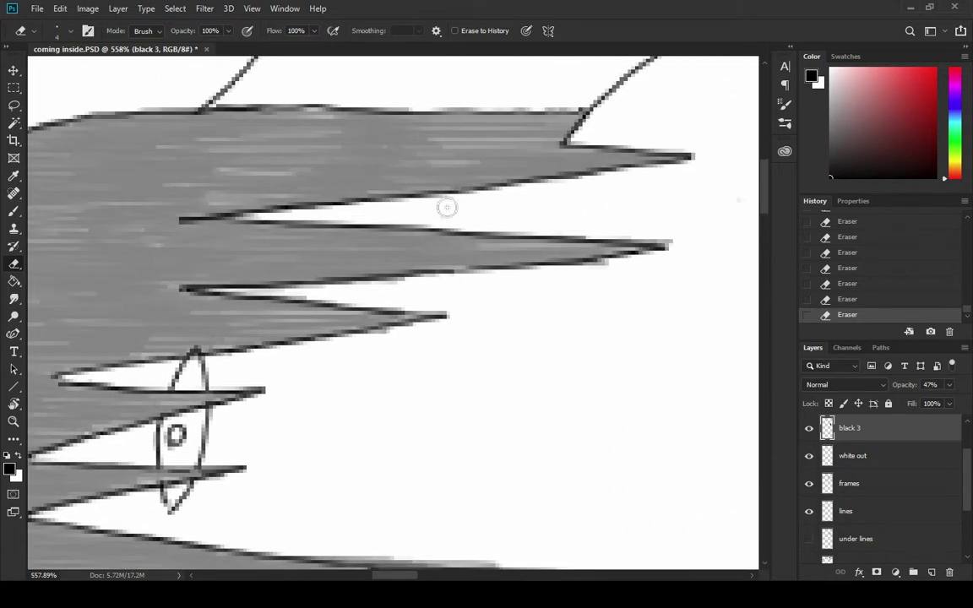
left_click_drag(282, 198, 158, 225)
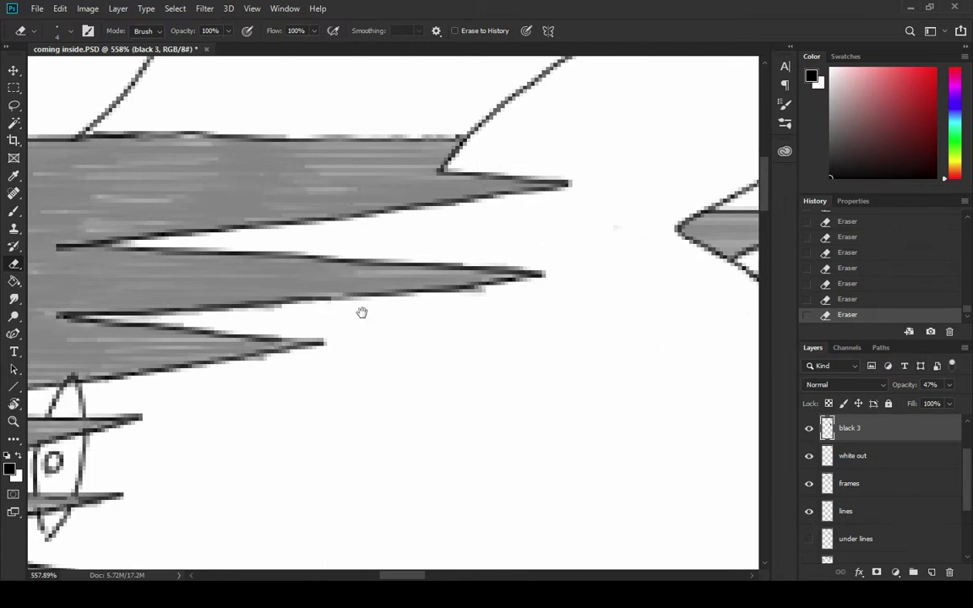
Step: Erase the overspill along the long thin hair strand by the shoulder, including the small notch near its tip
left_click_drag(456, 422, 430, 111)
left_click_drag(515, 339, 374, 315)
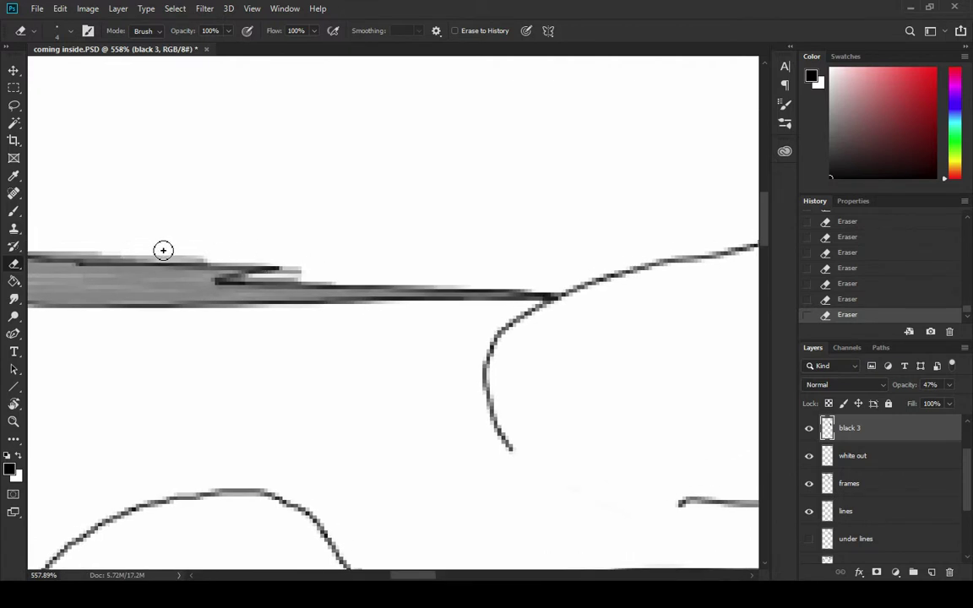
left_click_drag(79, 256, 361, 277)
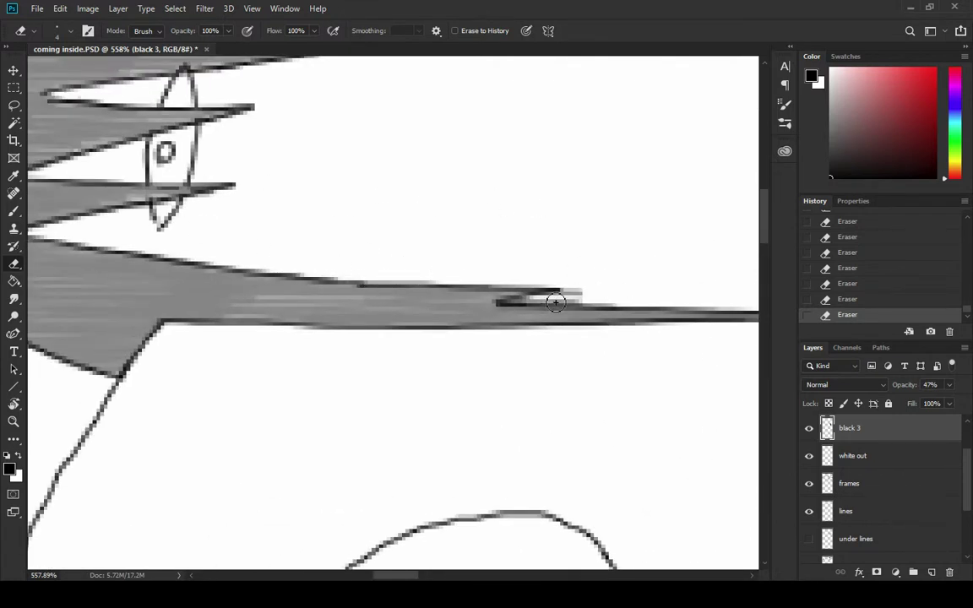
mouse_move(556, 302)
left_mouse_down()
mouse_move(512, 303)
mouse_move(632, 297)
mouse_move(551, 291)
left_mouse_up()
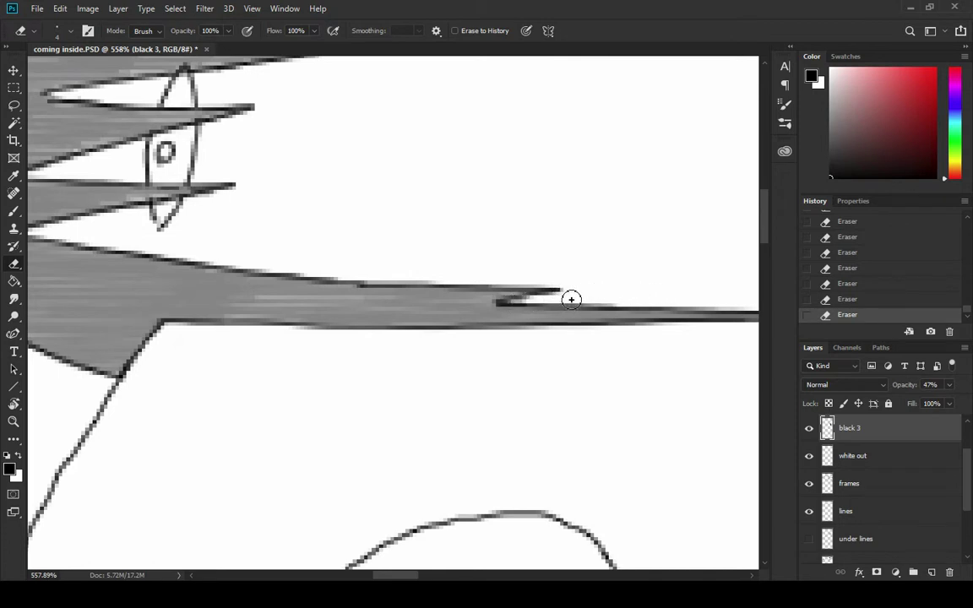
scroll(358, 267, "right", 3)
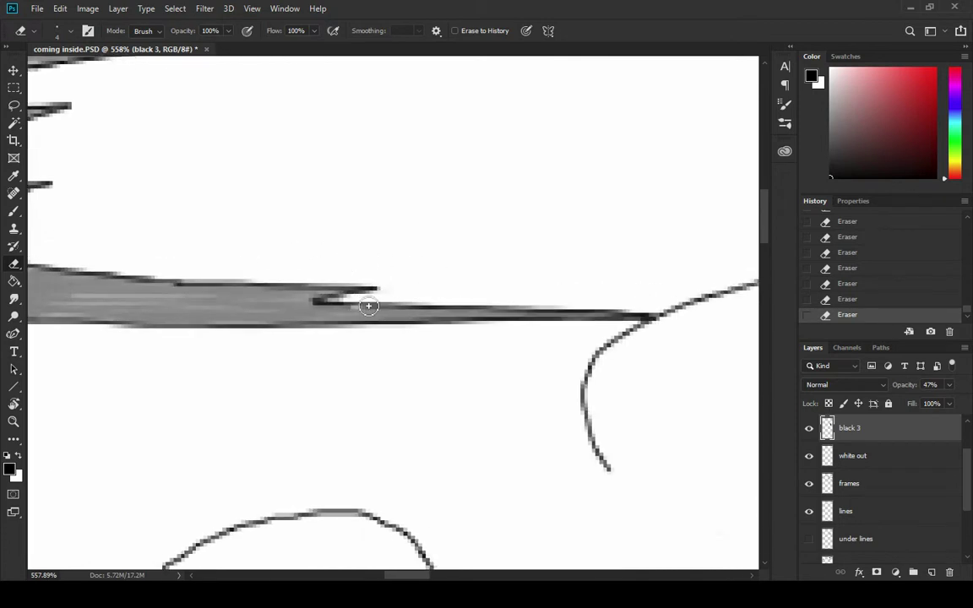
key("ctrl+z")
key("ctrl+shift+z")
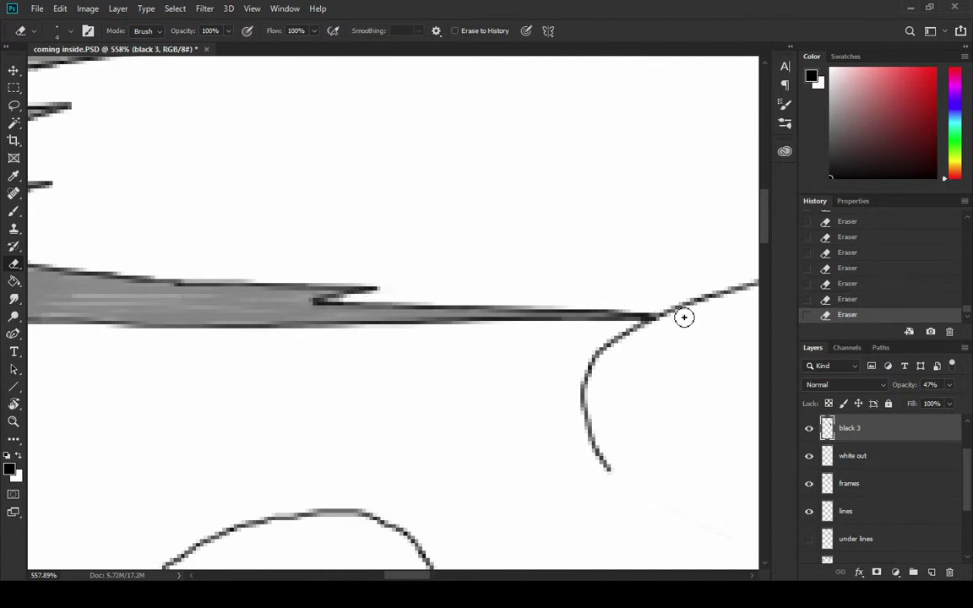
scroll(568, 295, "down", 5)
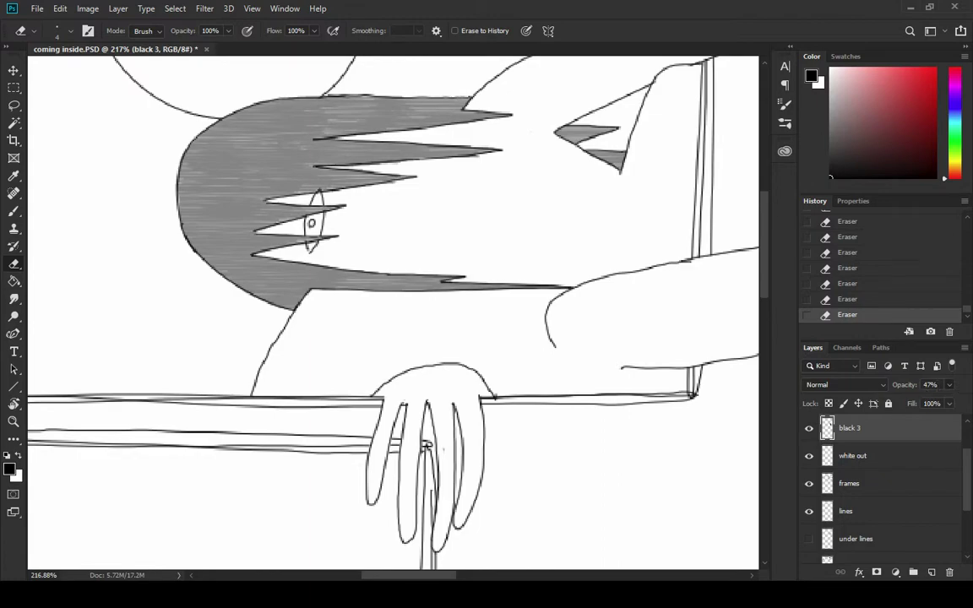
Step: Restore the "black 3" layer's opacity to 100%
key("0")
key("r")
left_click_drag(597, 163, 549, 160)
scroll(449, 176, "up", 3)
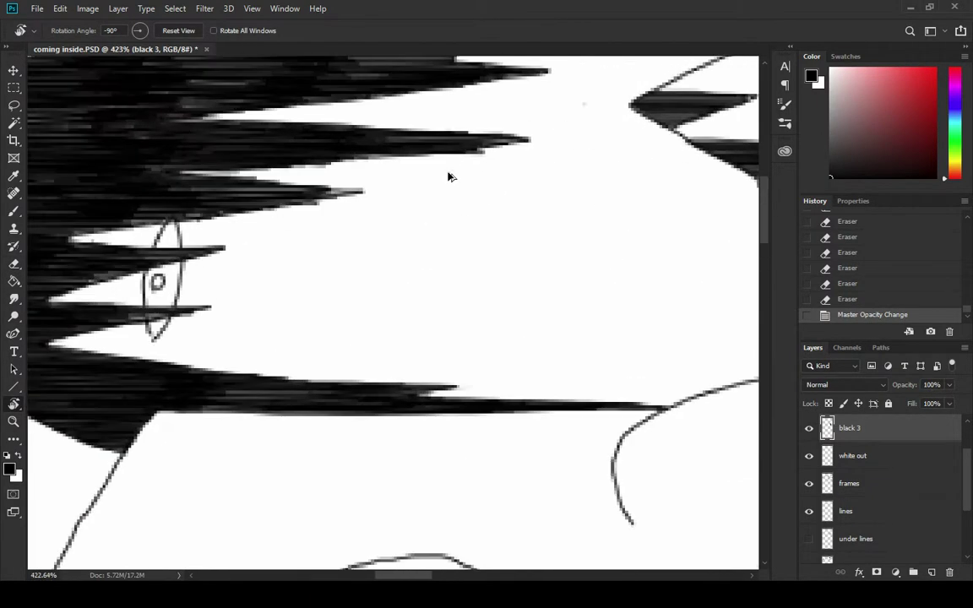
Step: Clean up the rough edges of the middle hair strands beside the eye with the Eraser
key("e")
left_click_drag(279, 188, 270, 193)
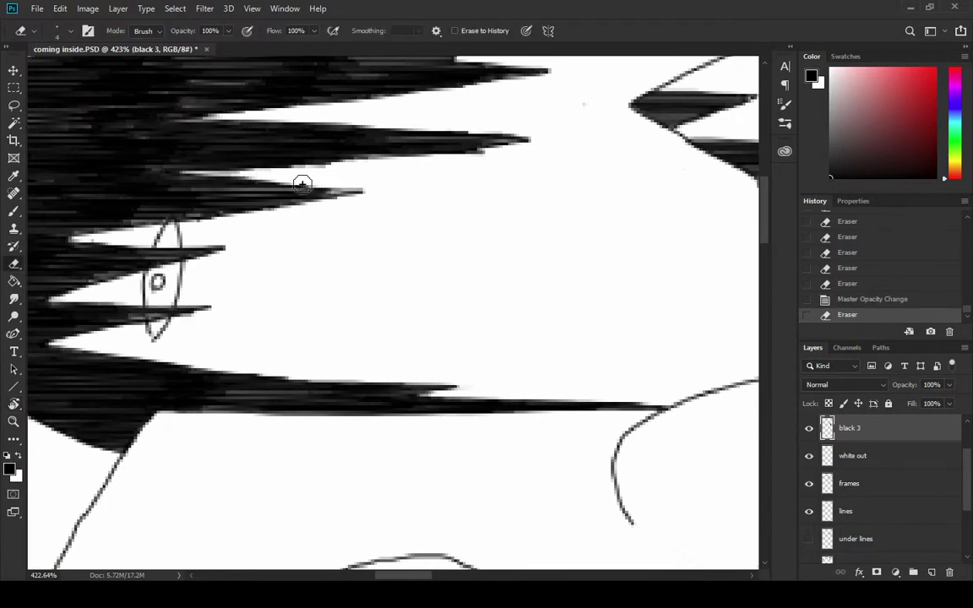
left_click_drag(252, 174, 168, 162)
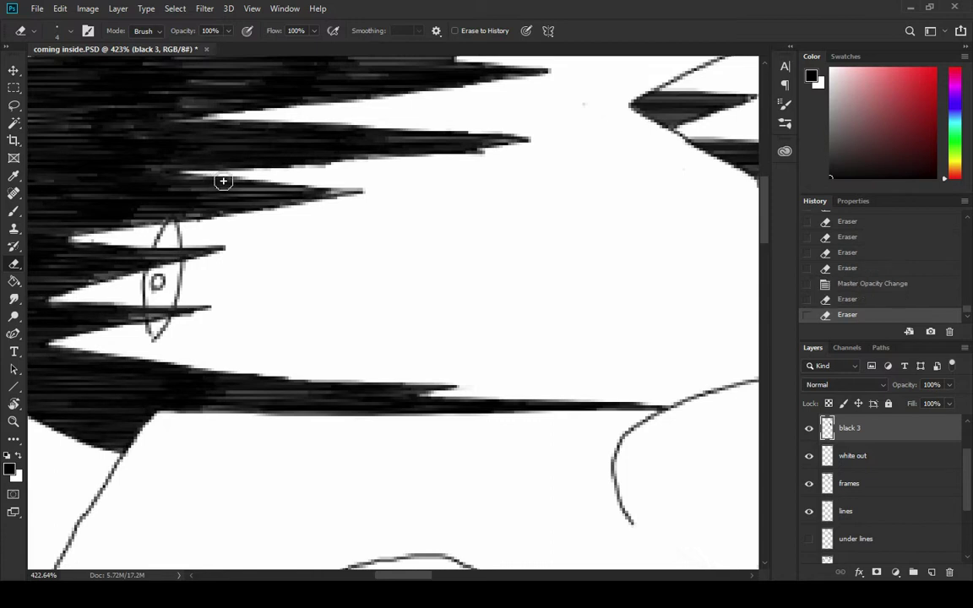
left_click_drag(345, 204, 306, 186)
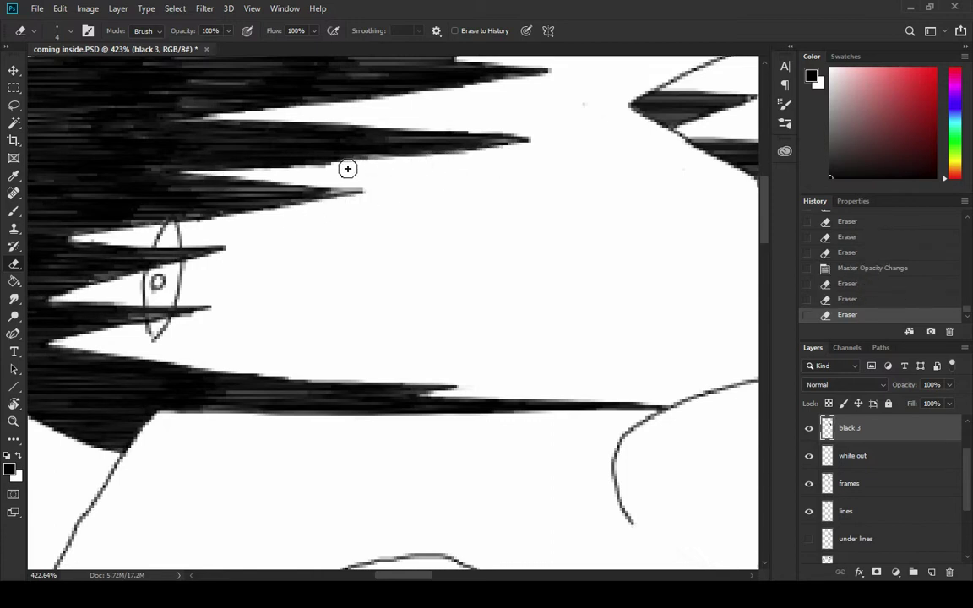
left_click_drag(455, 143, 475, 138)
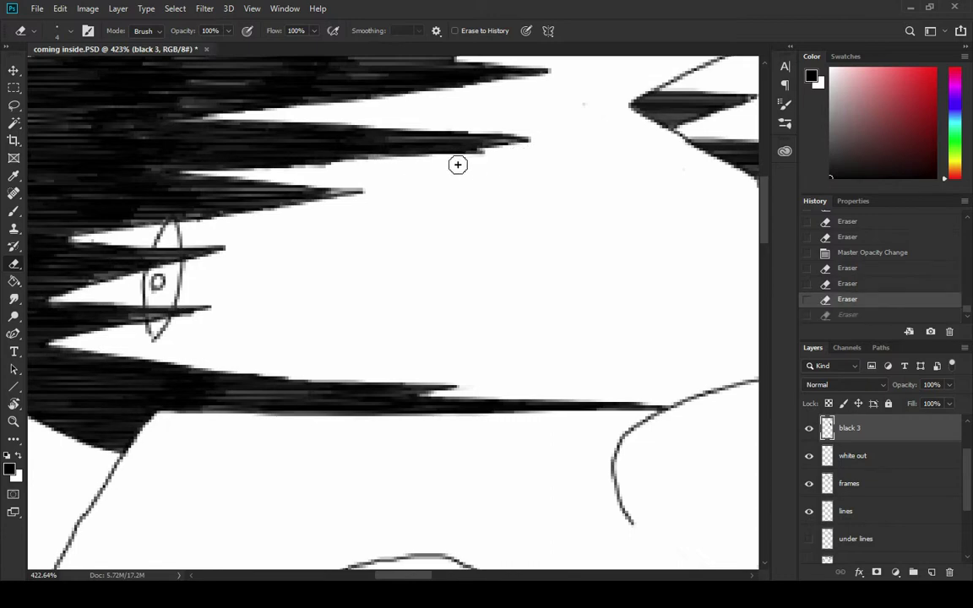
left_click_drag(415, 148, 544, 325)
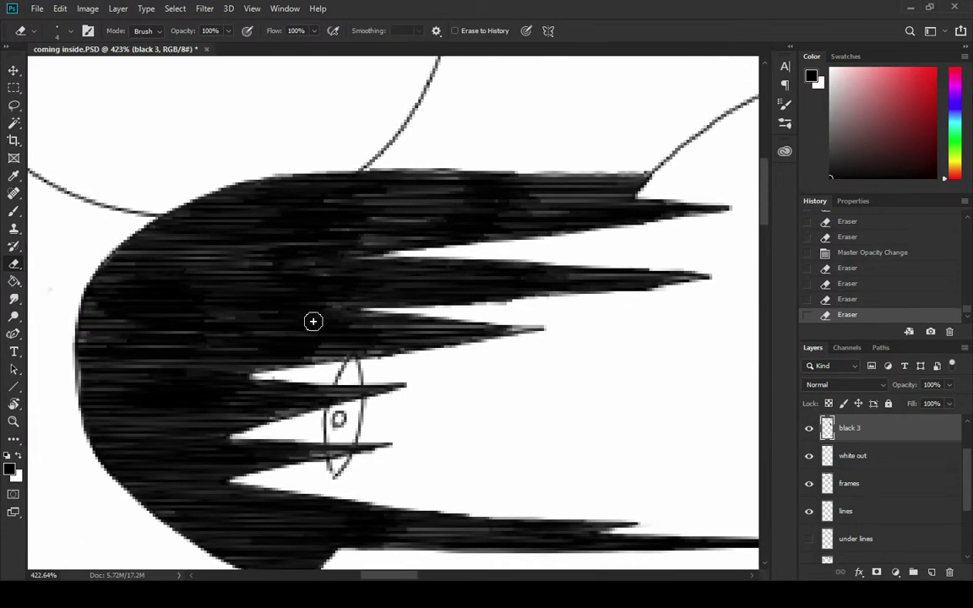
Step: Fill the pupil of the figure's eye with black and erase the excess beside it
key("b")
left_click(344, 426)
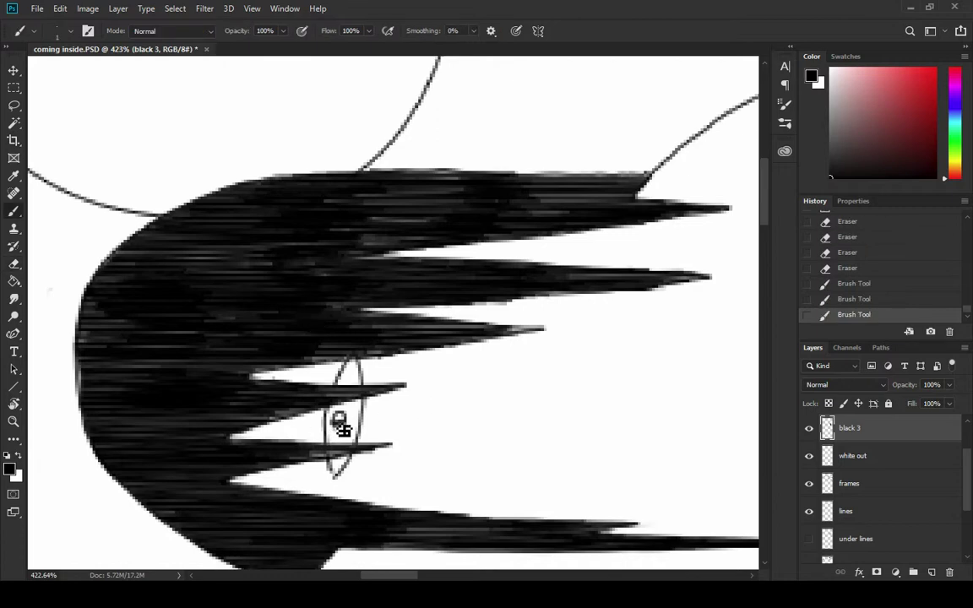
left_click(341, 414)
left_click(341, 419)
key("e")
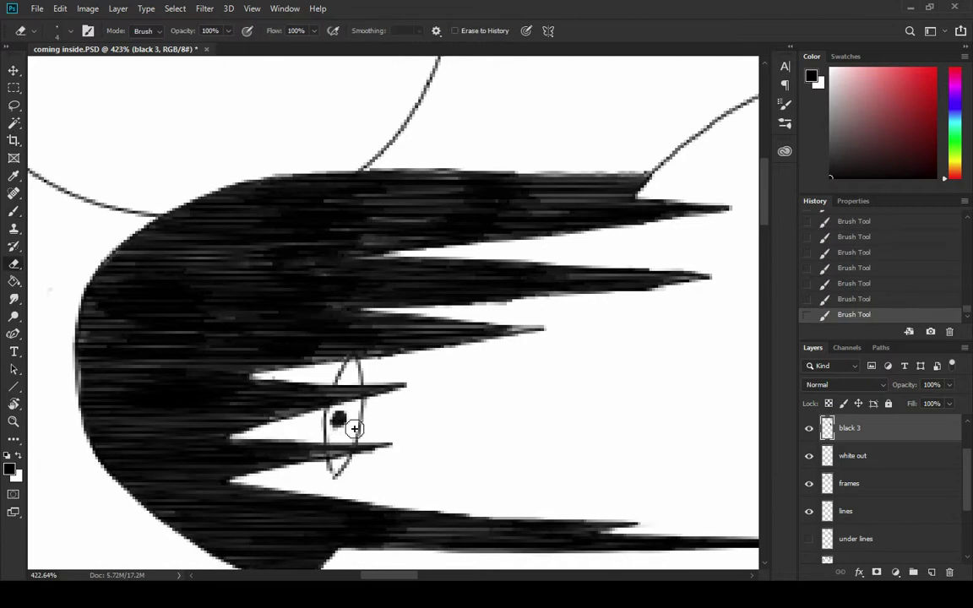
left_click(354, 428)
Step: Show the "under lines" layer again and rotate the canvas view back to 0°
scroll(880, 496, "down", 1)
left_click(809, 511)
scroll(529, 230, "down", 6)
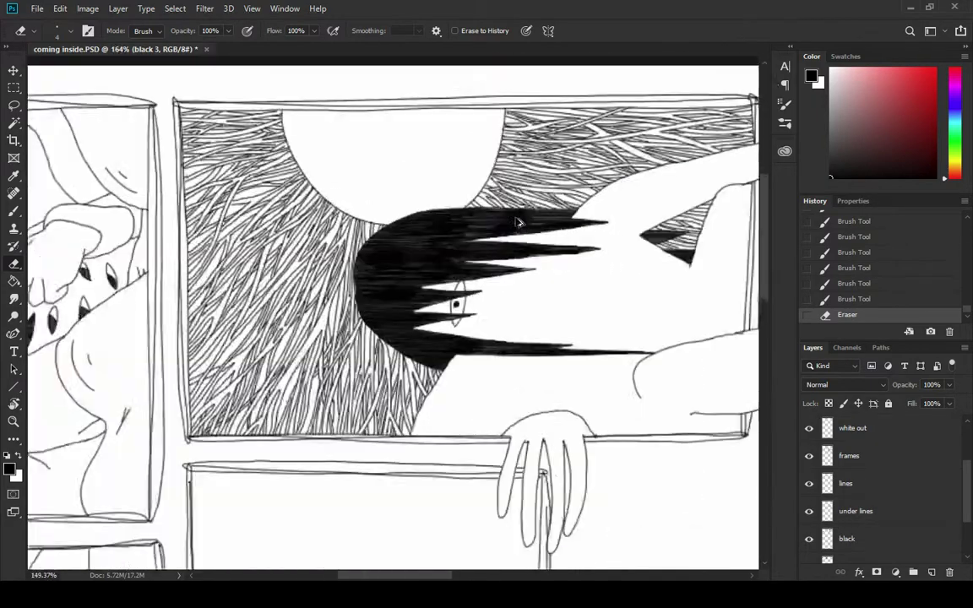
key("r")
left_click_drag(610, 158, 642, 451)
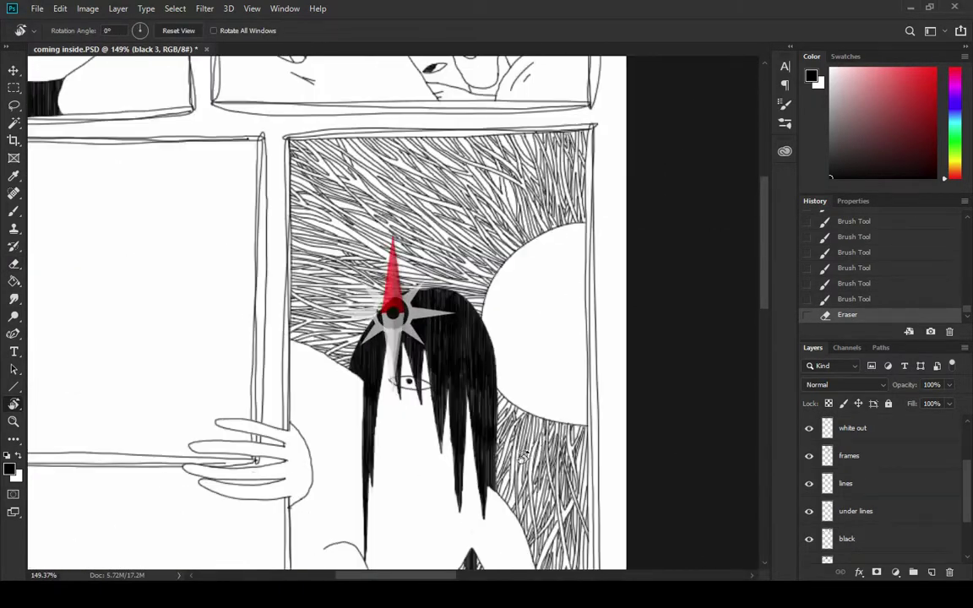
scroll(642, 451, "up", 4)
scroll(642, 451, "up", 1)
scroll(864, 481, "down", 1)
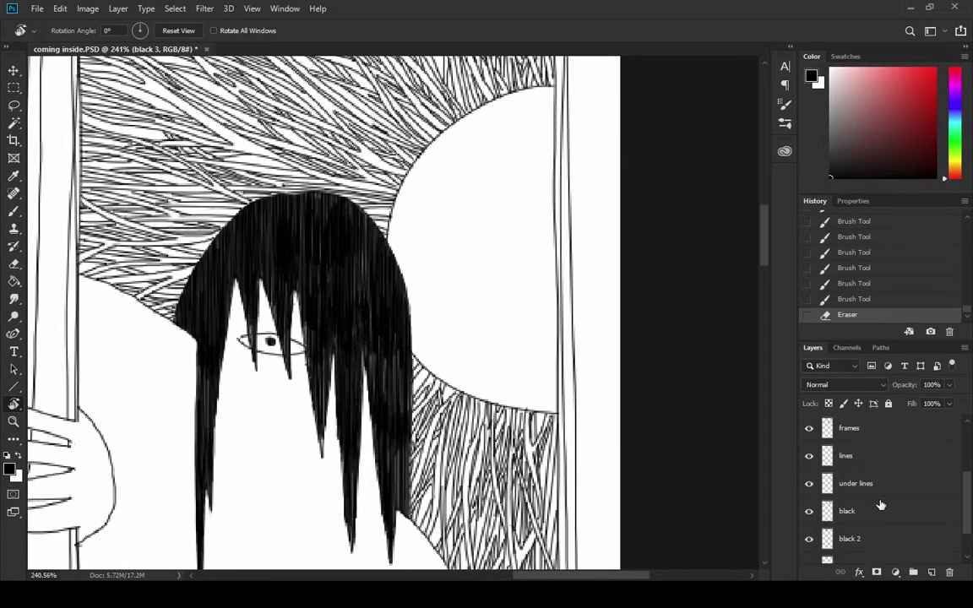
Step: Add a new layer directly above "white out" and name it "red 2"
scroll(885, 473, "up", 2)
left_click(882, 457)
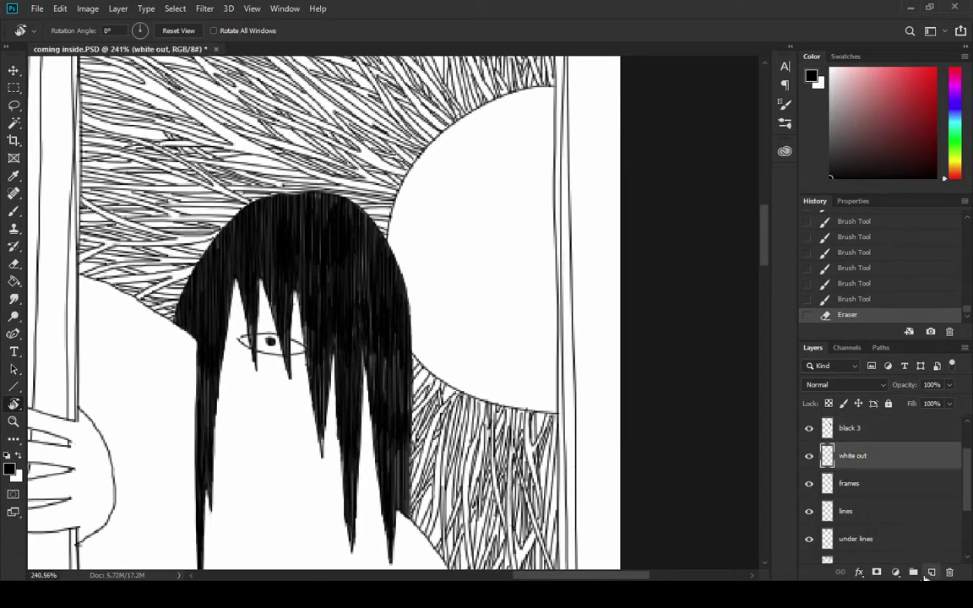
left_click(930, 572)
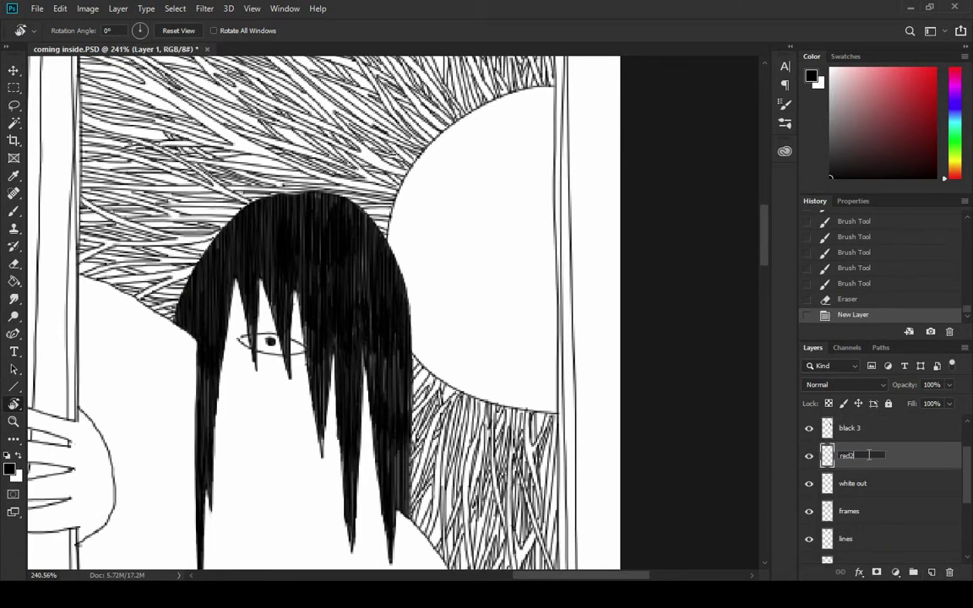
key("Return")
Step: Set the brush colour to bright red and paint a band of horizontal streaks across the circle beside the head on "red 2"
scroll(899, 495, "down", 5)
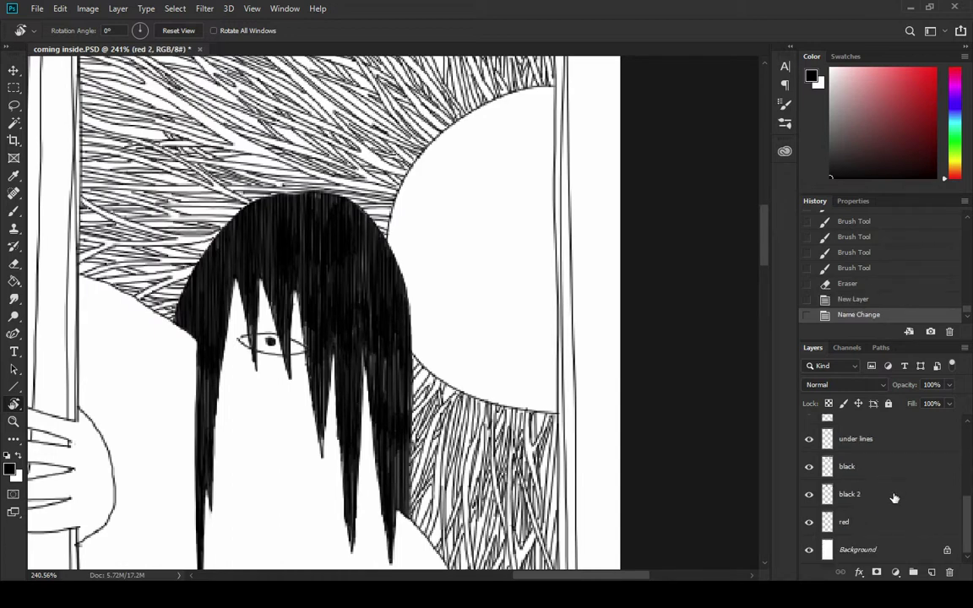
scroll(894, 498, "up", 3)
scroll(500, 259, "up", 5)
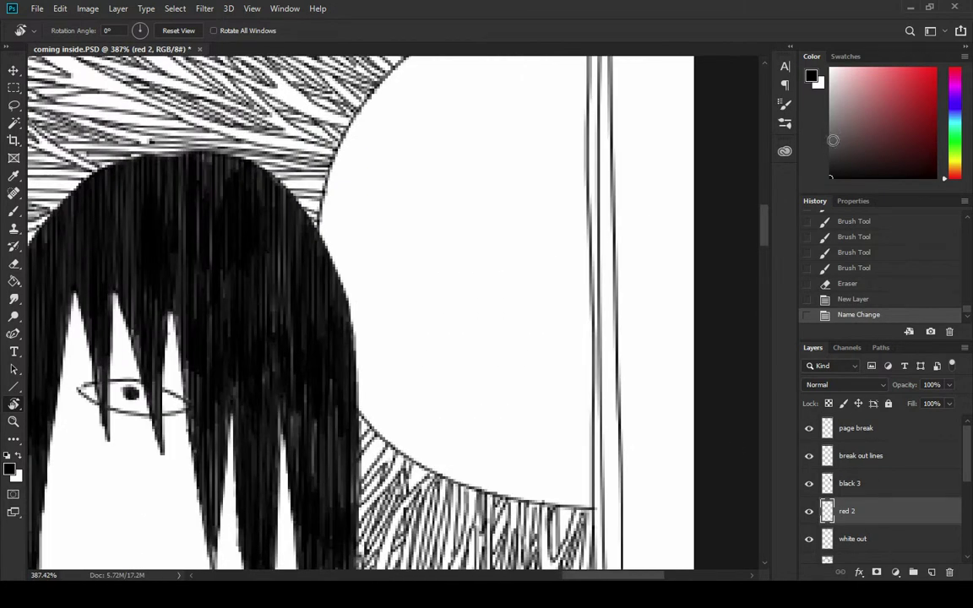
left_click(935, 68)
key("b")
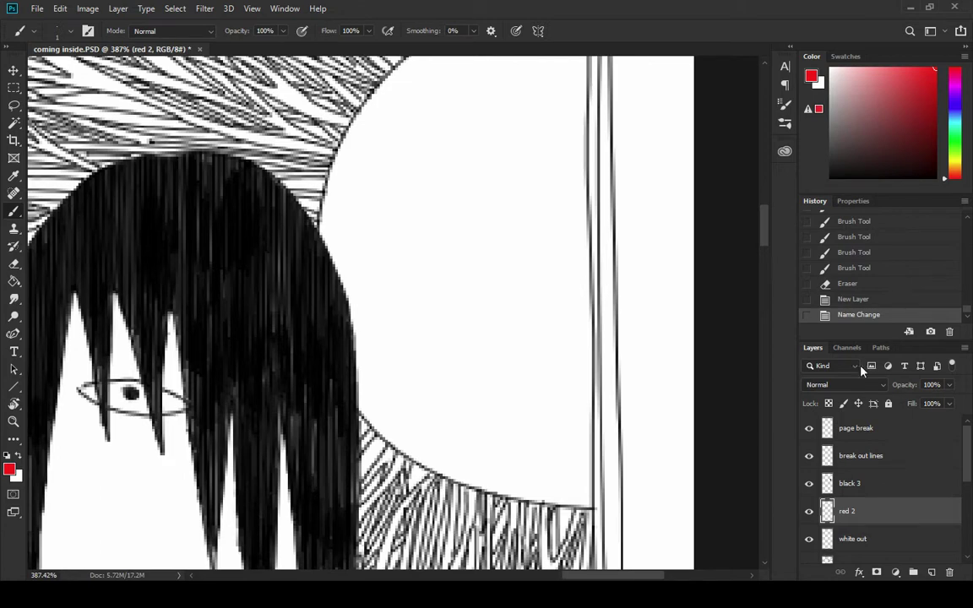
left_click_drag(392, 355, 540, 355)
left_click_drag(565, 354, 575, 355)
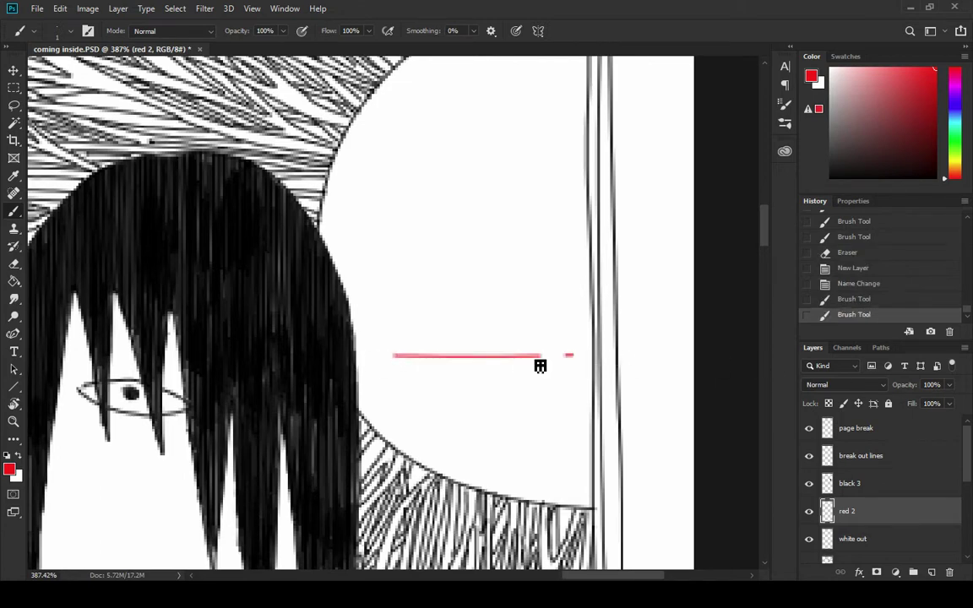
left_click_drag(381, 356, 581, 354)
mouse_move(377, 351)
left_mouse_down()
mouse_move(594, 348)
mouse_move(585, 345)
left_mouse_up()
left_click_drag(355, 339, 595, 341)
left_click_drag(356, 338, 604, 335)
mouse_move(369, 332)
left_mouse_down()
mouse_move(617, 331)
mouse_move(606, 335)
left_mouse_up()
mouse_move(530, 348)
left_mouse_down()
mouse_move(625, 326)
mouse_move(544, 324)
mouse_move(587, 318)
mouse_move(564, 313)
mouse_move(590, 320)
mouse_move(572, 322)
mouse_move(598, 315)
mouse_move(565, 307)
mouse_move(590, 308)
mouse_move(434, 316)
mouse_move(511, 334)
mouse_move(446, 340)
mouse_move(504, 353)
left_mouse_up()
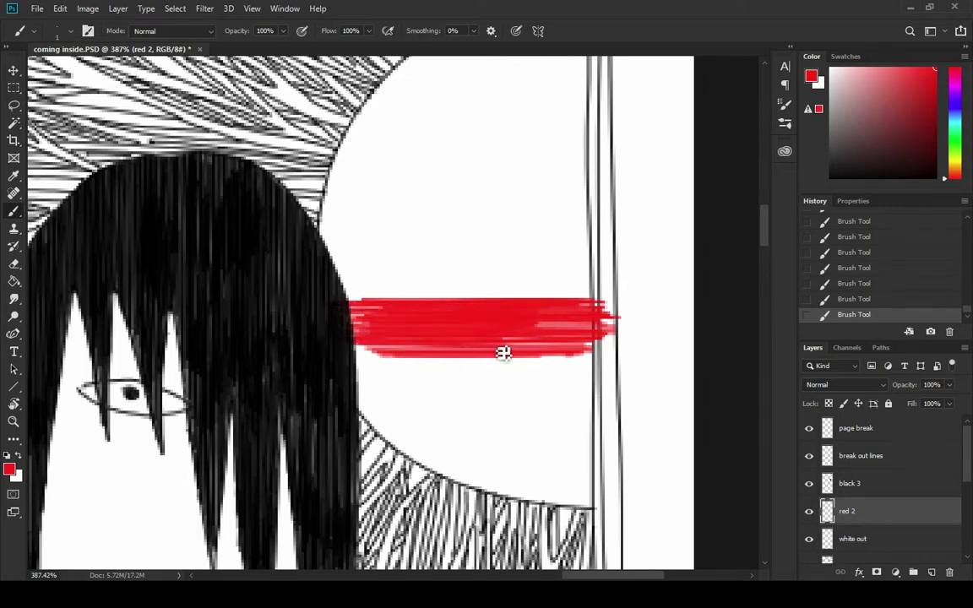
Step: Move the "red 2" layer directly above Background and extend the red band upward with more horizontal streaks
left_click_drag(377, 227, 358, 353)
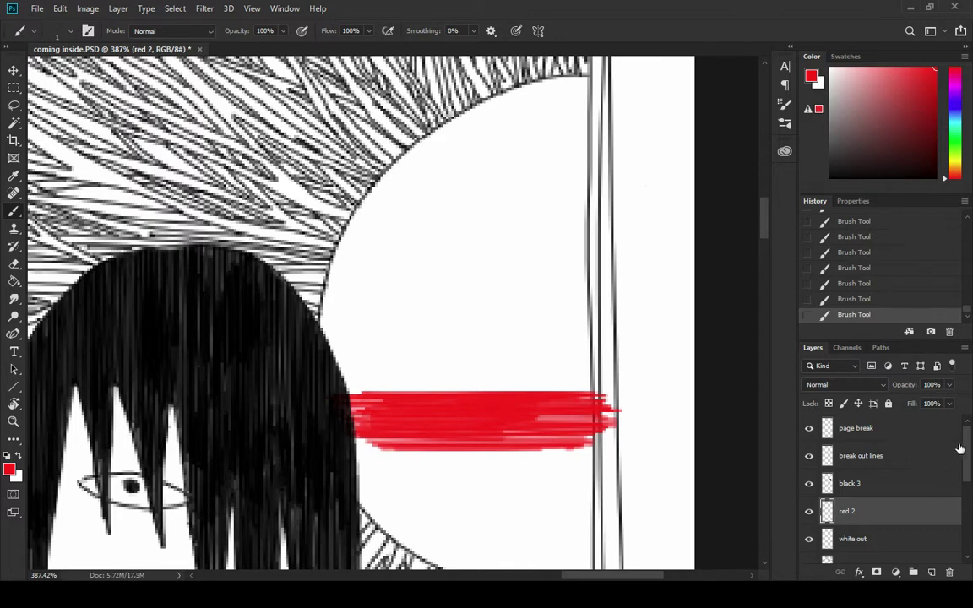
left_click_drag(967, 458, 965, 487)
left_click_drag(924, 447, 915, 551)
scroll(964, 528, "down", 3)
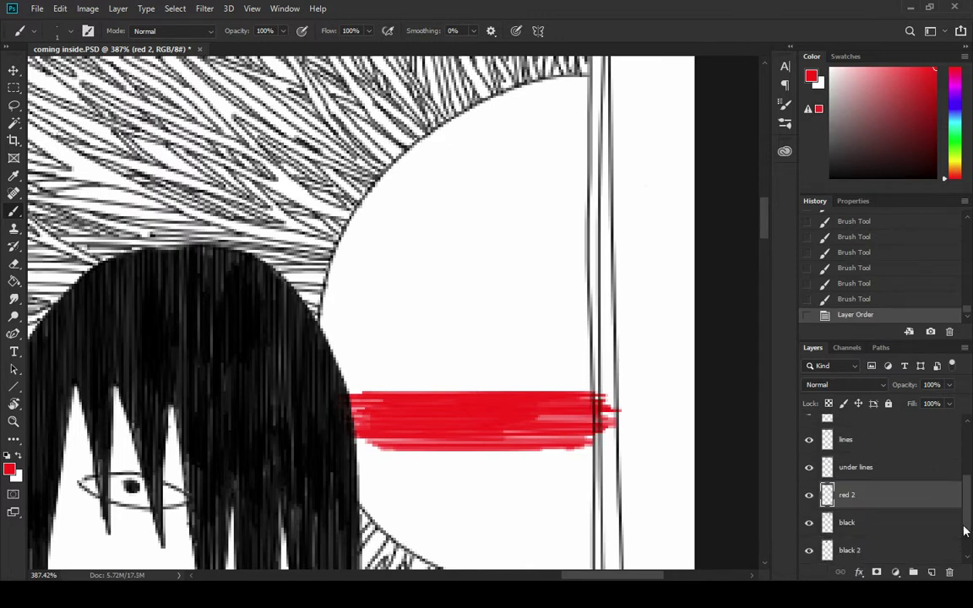
left_click_drag(897, 447, 870, 527)
mouse_move(331, 389)
left_mouse_down()
mouse_move(489, 391)
mouse_move(417, 395)
mouse_move(425, 406)
mouse_move(612, 383)
mouse_move(309, 363)
mouse_move(490, 362)
mouse_move(337, 370)
mouse_move(426, 365)
mouse_move(610, 380)
mouse_move(499, 375)
mouse_move(467, 362)
left_mouse_up()
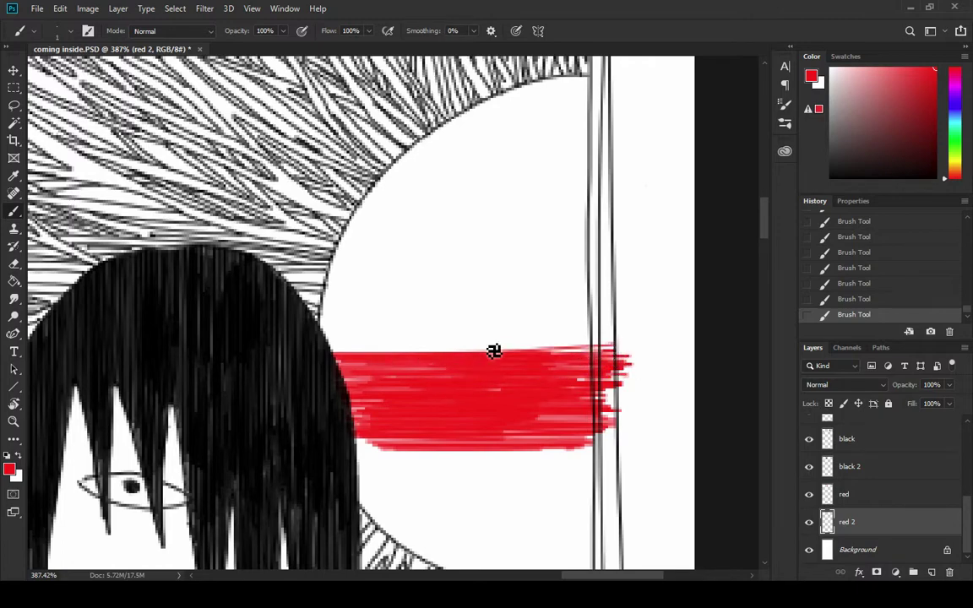
Step: Look over the whole comic page, then examine the direction of the red streaks in "feel bad for me.png"
scroll(586, 354, "down", 10)
scroll(568, 308, "down", 5)
scroll(561, 354, "up", 6)
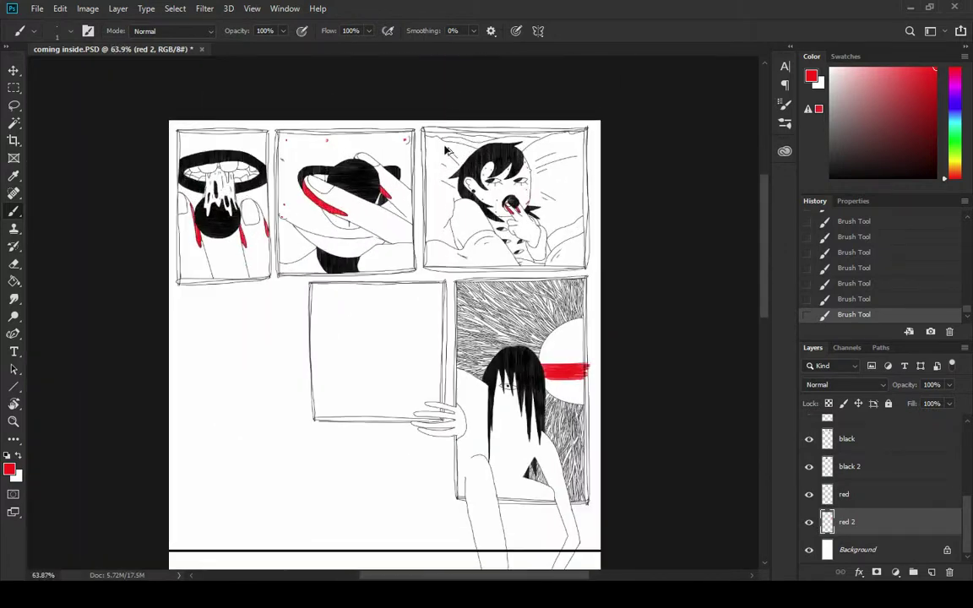
scroll(554, 413, "down", 4)
scroll(460, 490, "up", 6)
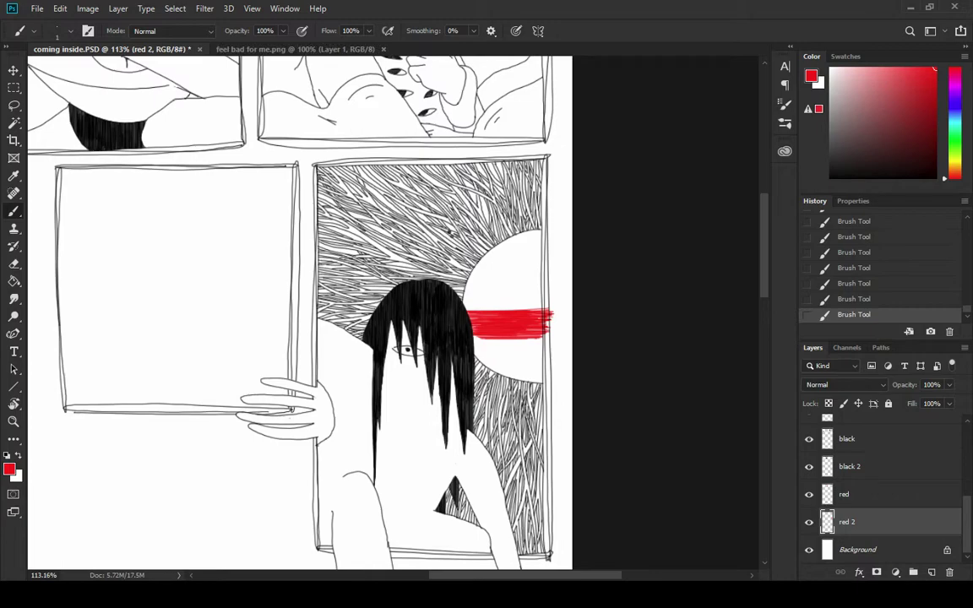
scroll(180, 319, "up", 8)
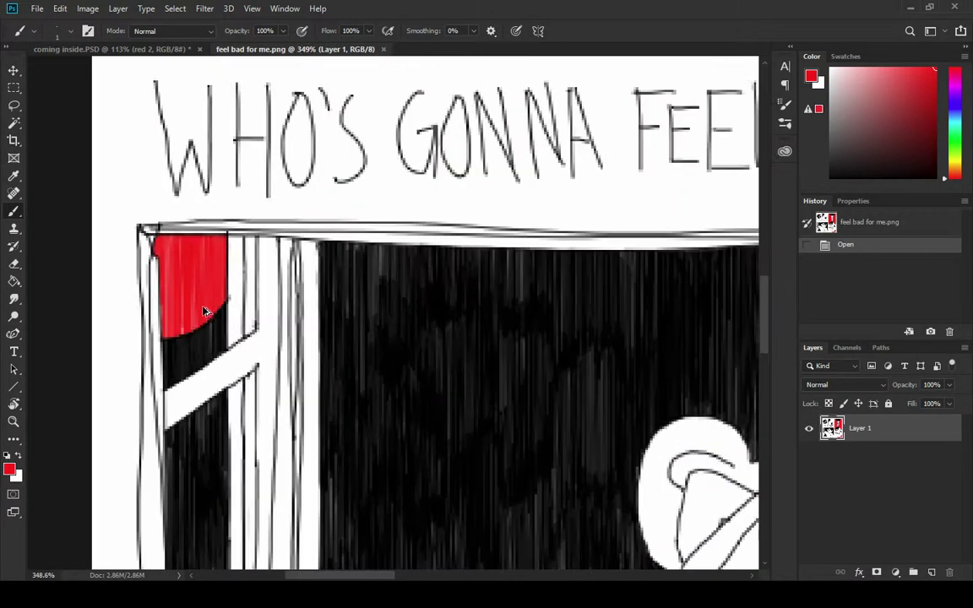
scroll(202, 311, "down", 8)
scroll(467, 272, "up", 3)
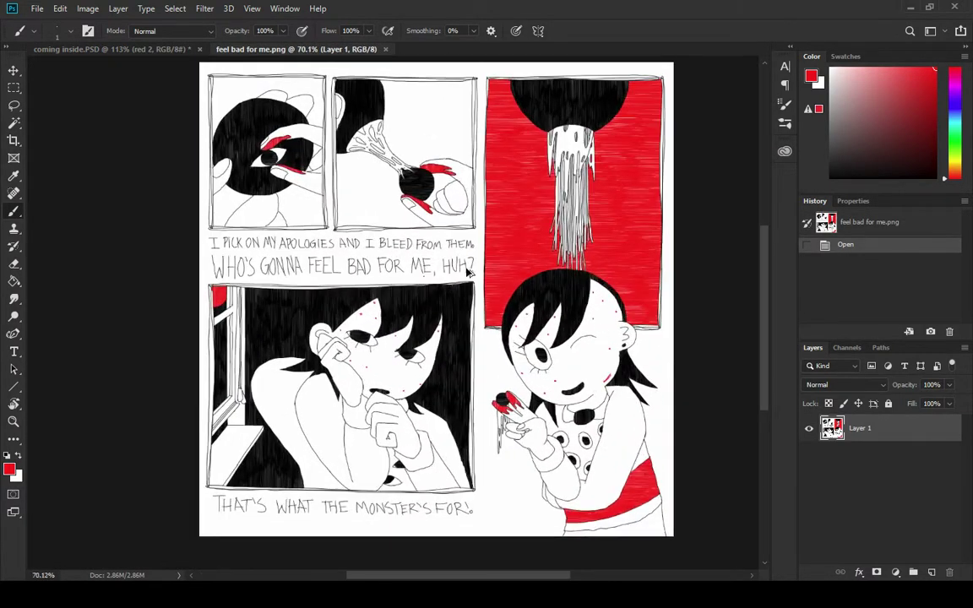
Step: Back in "coming inside.PSD", rotate the red streaks to vertical and move them to the circle's upper part against the panel frame
left_click(140, 48)
key("v")
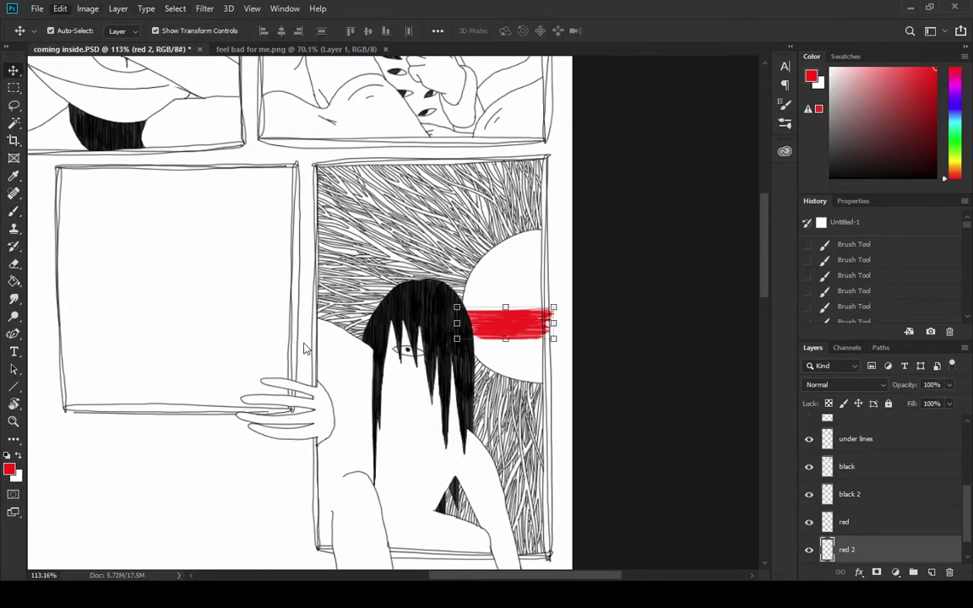
left_click(308, 440)
mouse_move(510, 335)
left_mouse_down()
mouse_move(535, 281)
mouse_move(532, 291)
mouse_move(532, 245)
mouse_move(584, 220)
mouse_move(358, 144)
mouse_move(278, 161)
left_mouse_up()
Step: Rotate the canvas view to -90° and widen the red patch with more streaks along the circle's curved outline
key("m")
key("r")
scroll(347, 291, "up", 2)
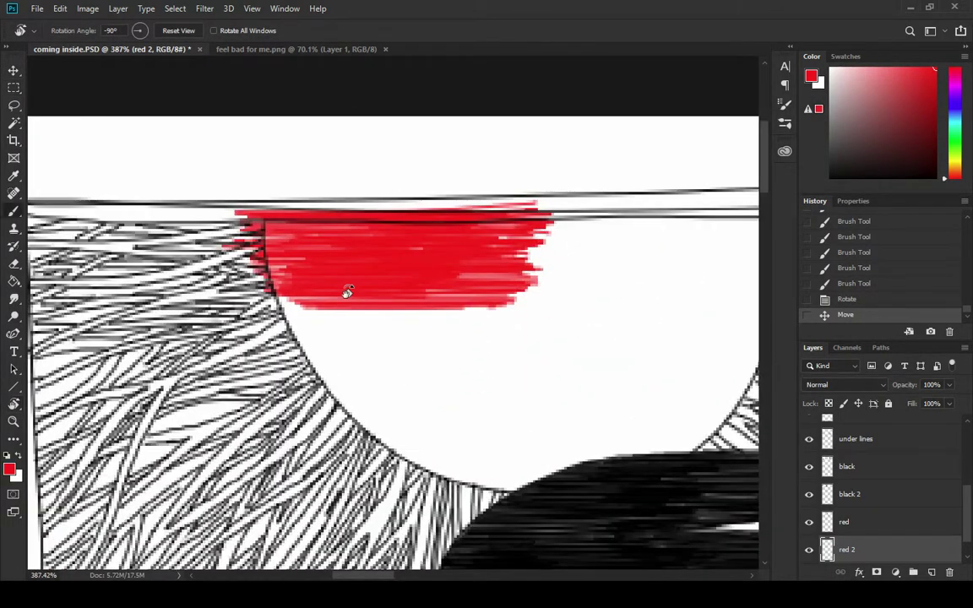
key("b")
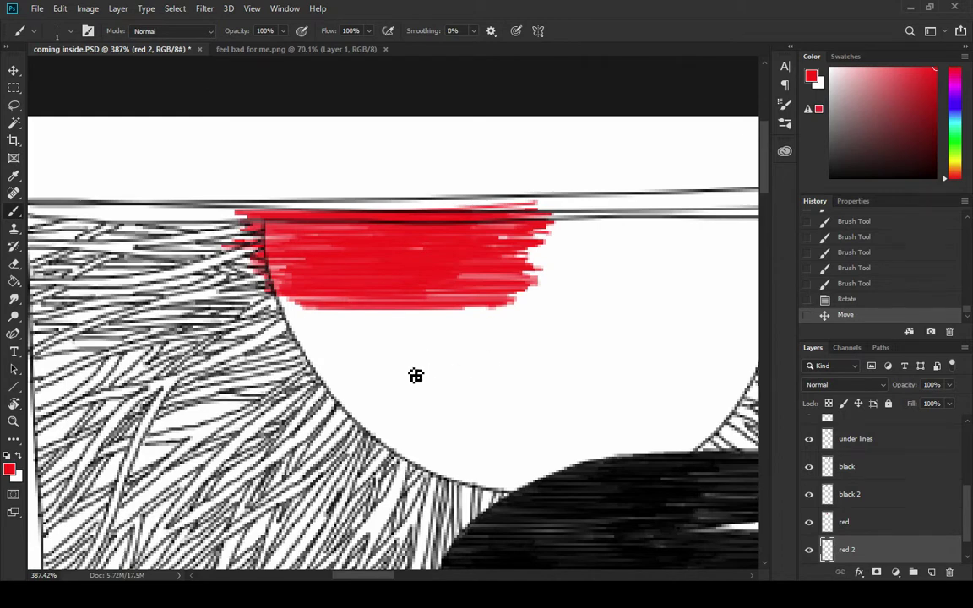
left_click(291, 372)
left_click(551, 371, "shift")
mouse_move(289, 370)
left_mouse_down()
mouse_move(566, 366)
mouse_move(257, 361)
mouse_move(276, 365)
mouse_move(240, 352)
mouse_move(519, 339)
mouse_move(243, 332)
mouse_move(440, 338)
mouse_move(520, 327)
mouse_move(421, 312)
mouse_move(477, 318)
mouse_move(270, 323)
mouse_move(258, 307)
mouse_move(420, 310)
left_mouse_up()
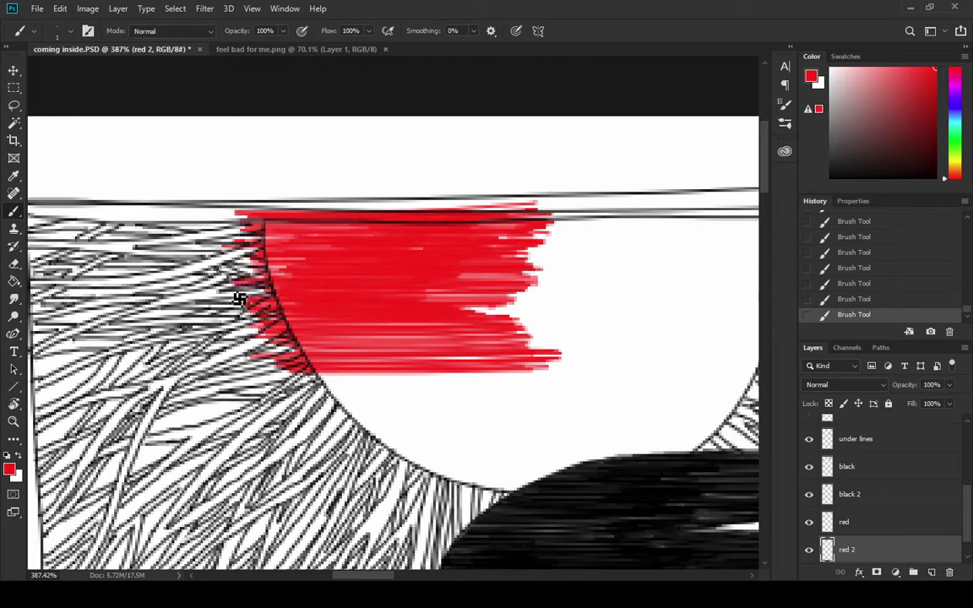
left_click_drag(227, 266, 342, 258)
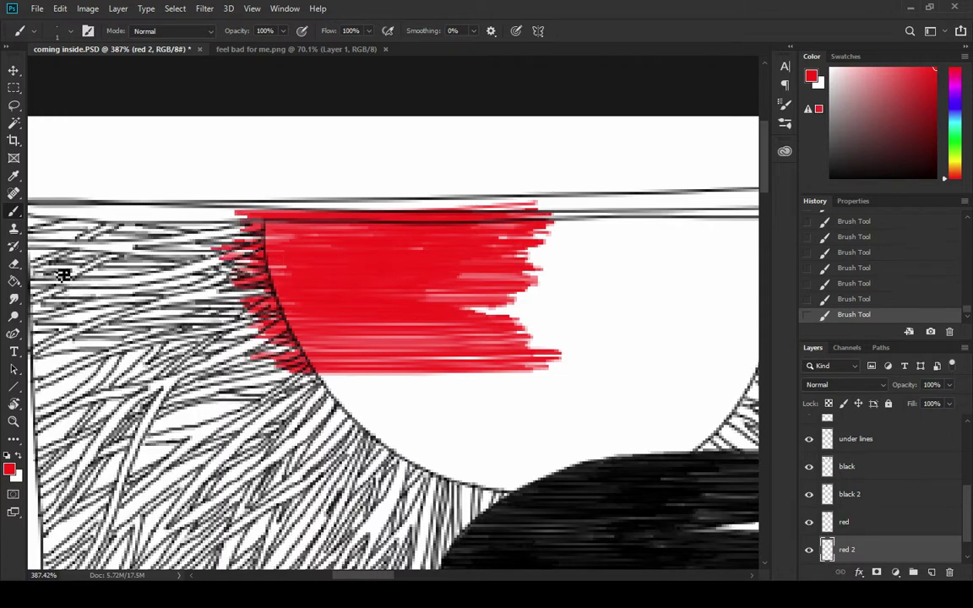
Step: Paint red streaks in the narrow part of the circle where its outline meets the hair
left_click_drag(277, 274, 77, 230)
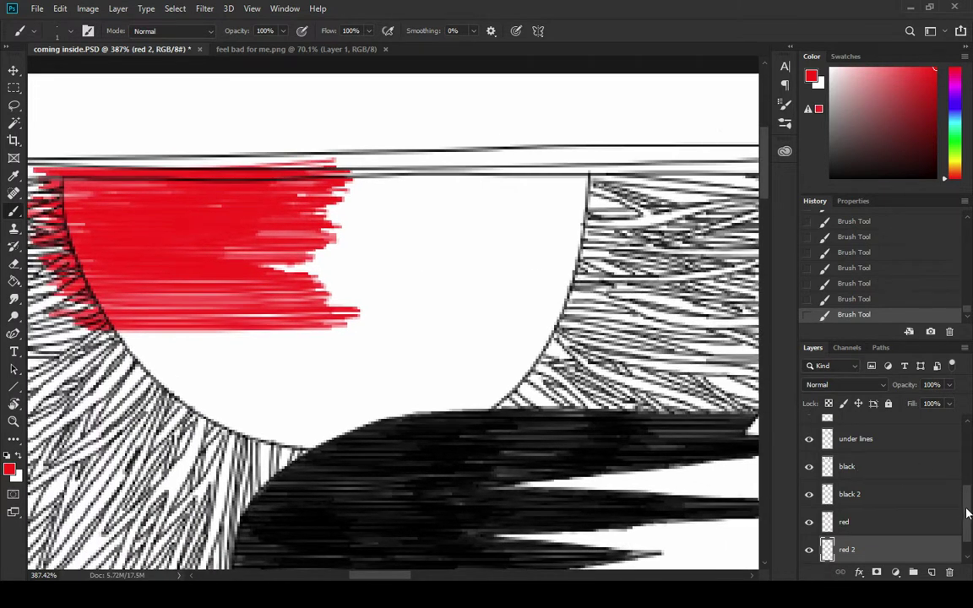
left_click_drag(967, 512, 956, 461)
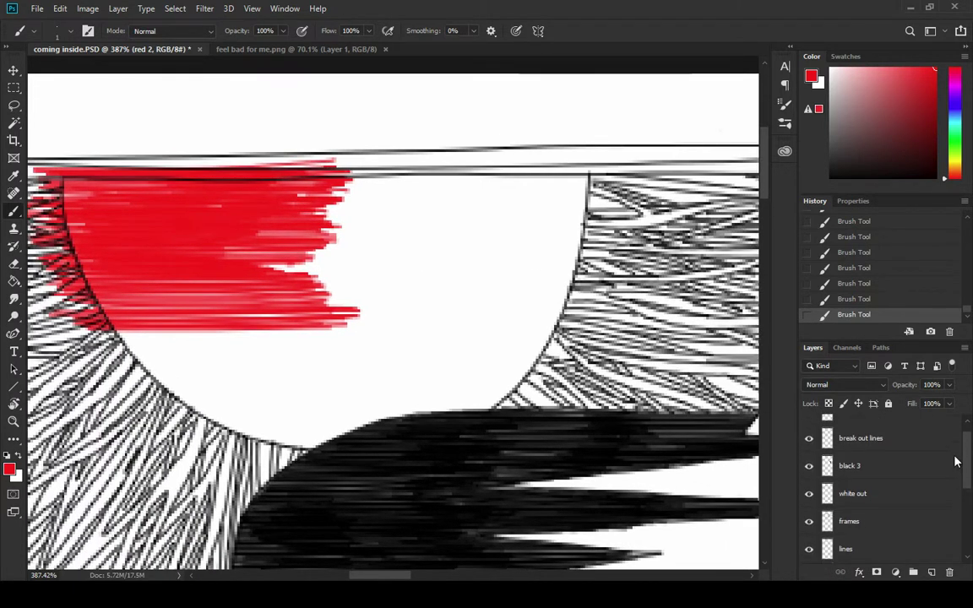
scroll(890, 490, "down", 4)
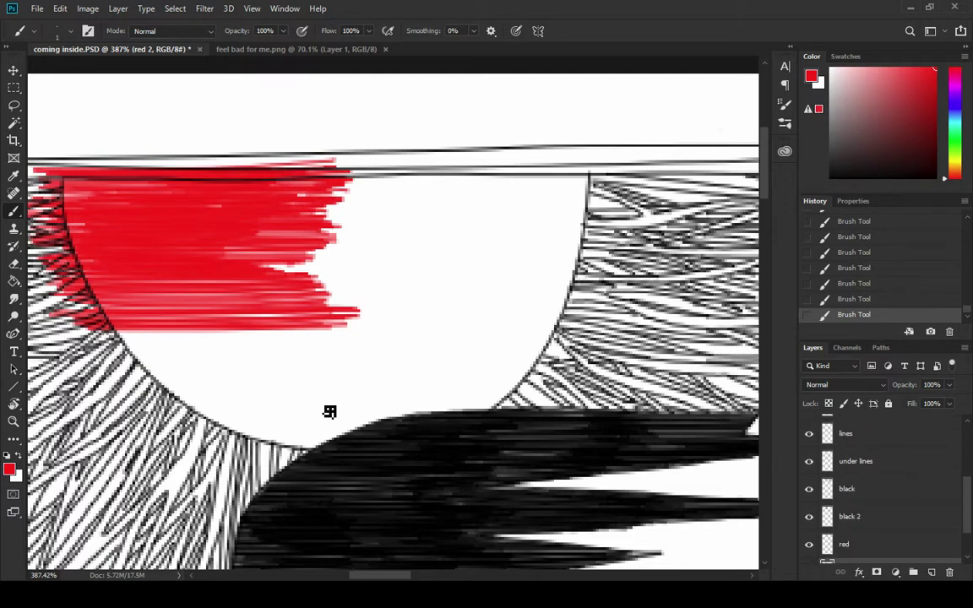
mouse_move(271, 430)
left_mouse_down()
mouse_move(391, 437)
mouse_move(258, 456)
mouse_move(387, 425)
mouse_move(307, 436)
mouse_move(173, 421)
left_mouse_up()
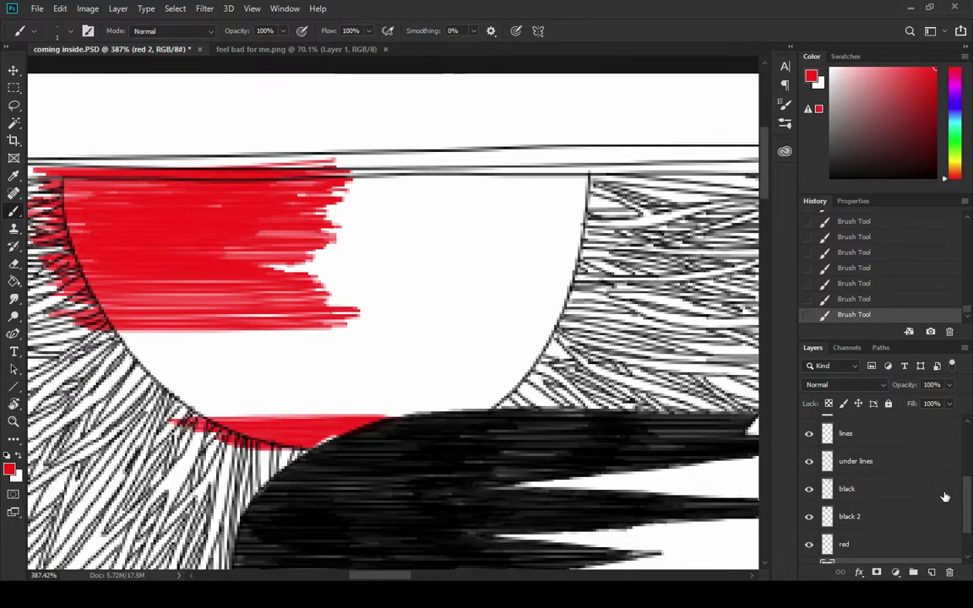
Step: Erase the white fringe between the red streaks and the hair on the "white out" layer
scroll(968, 503, "up", 1)
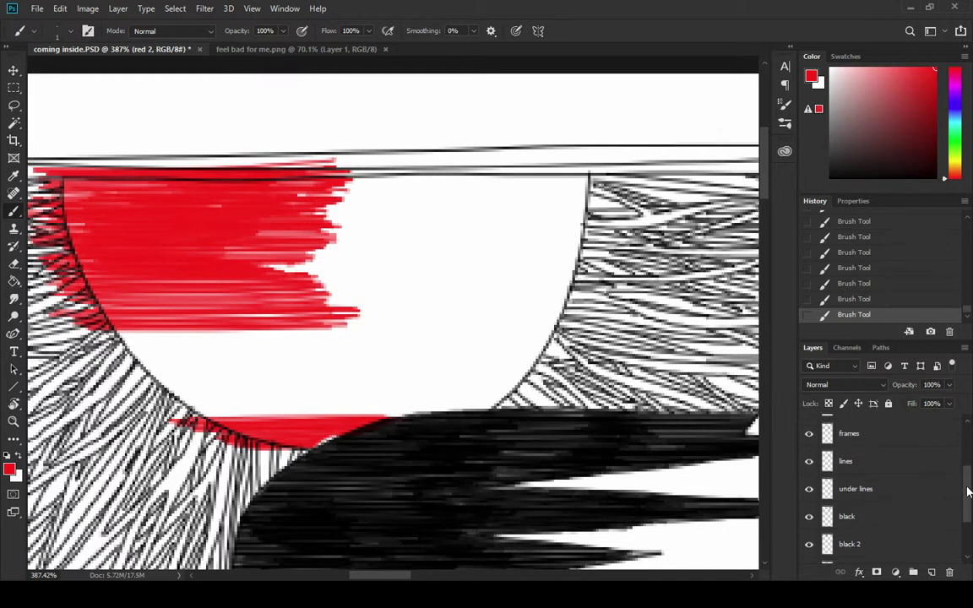
scroll(968, 492, "up", 2)
left_click(907, 460)
key("e")
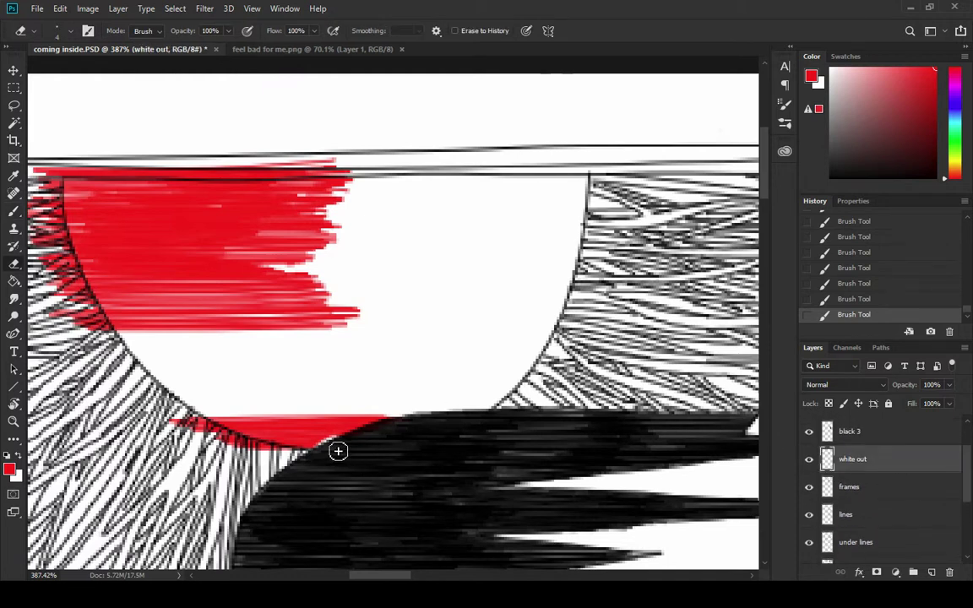
key("ctrl+z")
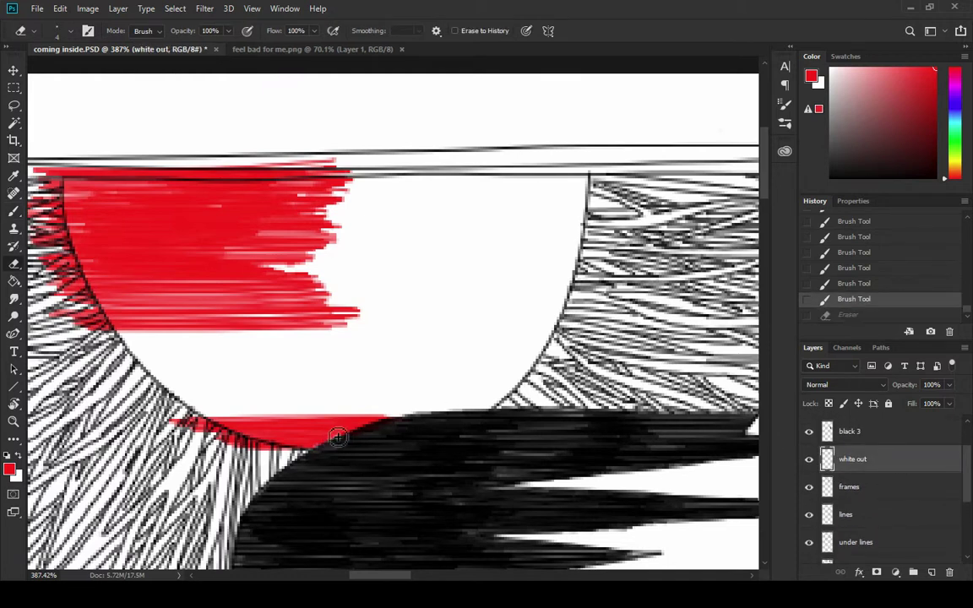
key("ctrl+shift+z")
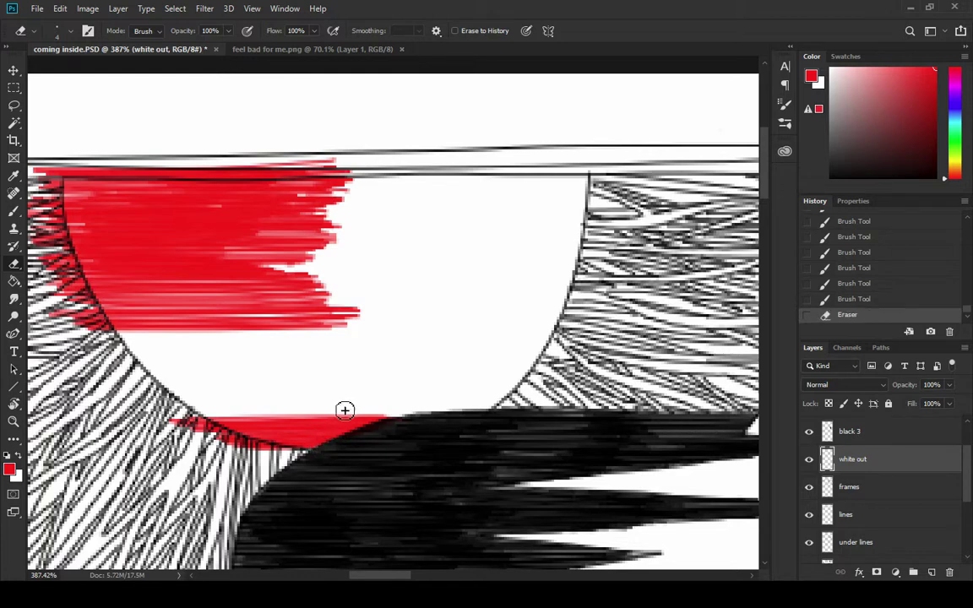
Step: On "red 2", fill the gap between the two red patches with streaks and extend them through the middle of the circle
left_click_drag(962, 485, 969, 530)
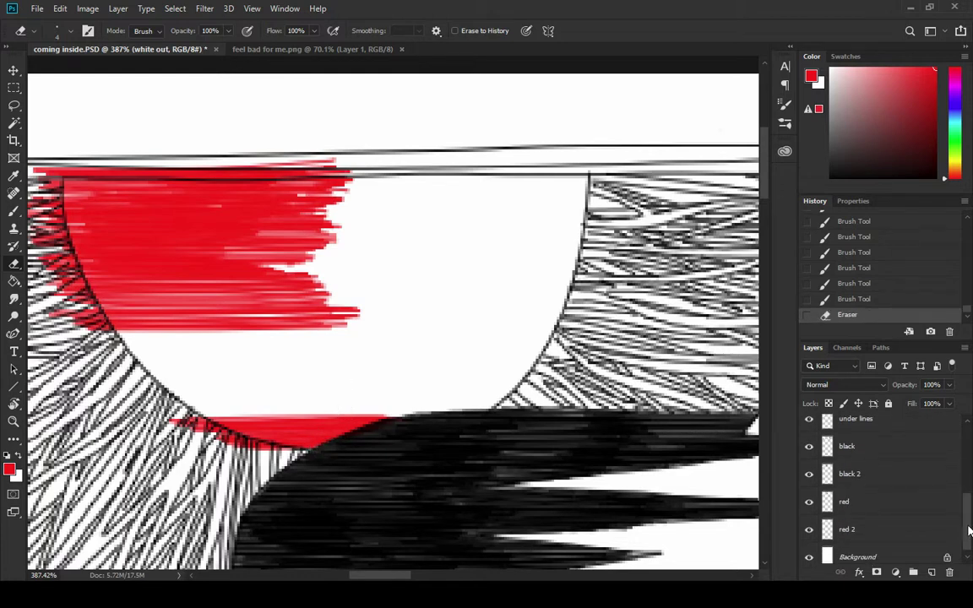
left_click(892, 531)
key("b")
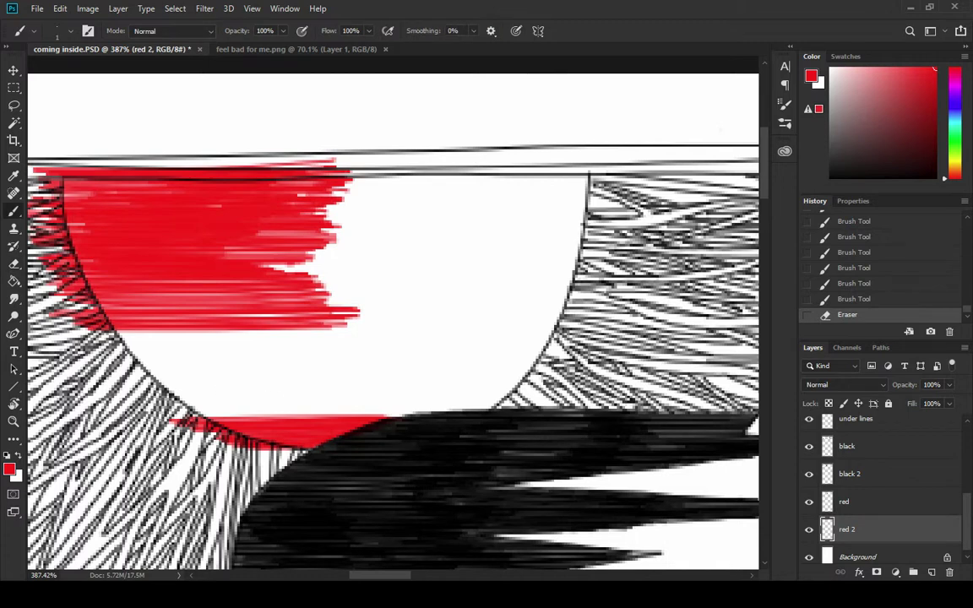
mouse_move(178, 420)
left_mouse_down()
mouse_move(255, 427)
mouse_move(378, 414)
mouse_move(130, 418)
mouse_move(381, 402)
mouse_move(113, 403)
mouse_move(311, 404)
mouse_move(397, 394)
mouse_move(101, 396)
mouse_move(391, 387)
mouse_move(111, 379)
mouse_move(352, 380)
mouse_move(384, 376)
mouse_move(374, 368)
mouse_move(139, 372)
mouse_move(406, 354)
mouse_move(135, 355)
mouse_move(113, 352)
mouse_move(331, 354)
mouse_move(373, 343)
mouse_move(105, 339)
left_mouse_up()
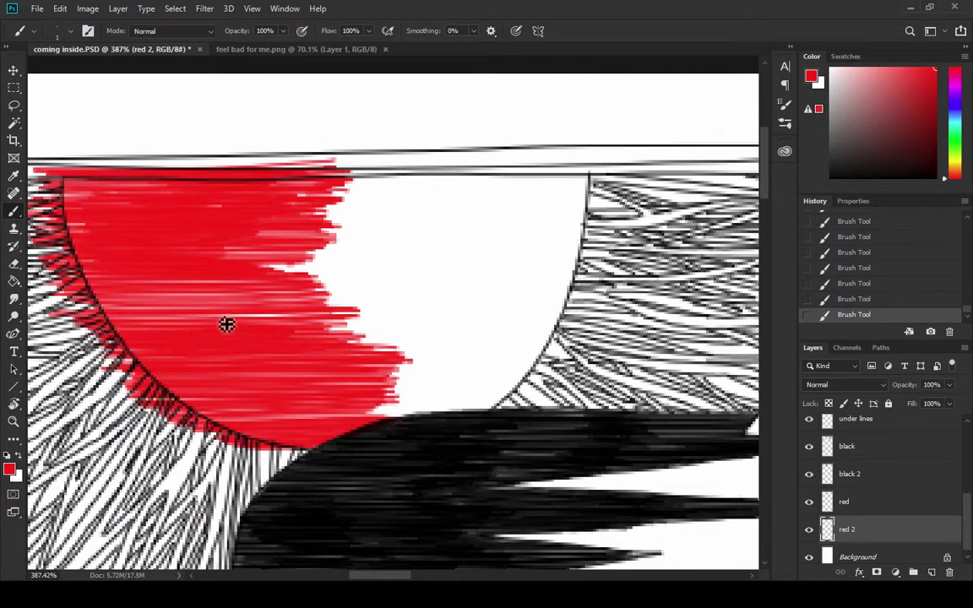
mouse_move(226, 324)
left_mouse_down()
mouse_move(380, 326)
mouse_move(186, 315)
mouse_move(407, 316)
mouse_move(474, 304)
mouse_move(243, 289)
mouse_move(458, 289)
mouse_move(486, 280)
mouse_move(302, 276)
mouse_move(241, 282)
mouse_move(482, 282)
mouse_move(76, 292)
left_mouse_up()
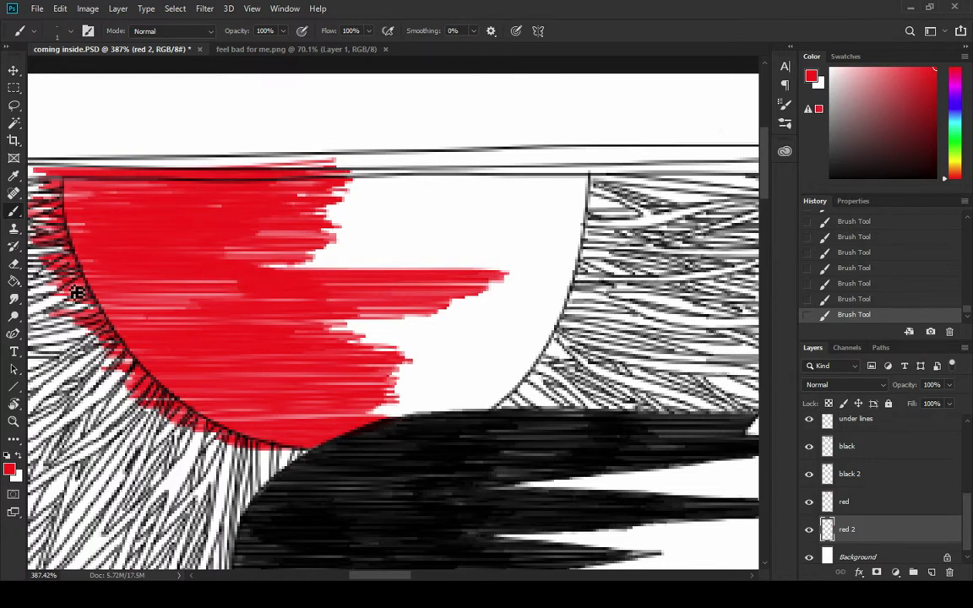
mouse_move(312, 276)
left_mouse_down()
mouse_move(510, 271)
mouse_move(245, 271)
mouse_move(515, 260)
mouse_move(221, 257)
mouse_move(458, 261)
mouse_move(476, 252)
mouse_move(290, 256)
mouse_move(215, 244)
mouse_move(479, 243)
mouse_move(198, 242)
mouse_move(493, 235)
mouse_move(235, 239)
mouse_move(143, 217)
mouse_move(405, 230)
mouse_move(268, 231)
mouse_move(501, 228)
mouse_move(245, 221)
mouse_move(513, 217)
mouse_move(338, 229)
mouse_move(236, 215)
mouse_move(485, 217)
left_mouse_up()
mouse_move(268, 208)
left_mouse_down()
mouse_move(521, 210)
mouse_move(222, 204)
mouse_move(493, 207)
mouse_move(511, 203)
mouse_move(258, 199)
mouse_move(523, 205)
mouse_move(276, 194)
mouse_move(529, 197)
mouse_move(505, 192)
mouse_move(273, 192)
mouse_move(545, 187)
left_mouse_up()
Step: On "red 2", paint red streaks from the hair edge upward, carrying the fill out to the circle's unfilled curved outline
left_click_drag(287, 203, 113, 140)
mouse_move(53, 359)
left_mouse_down()
mouse_move(293, 362)
mouse_move(323, 356)
mouse_move(137, 351)
mouse_move(128, 359)
mouse_move(301, 355)
mouse_move(379, 340)
mouse_move(344, 345)
left_mouse_up()
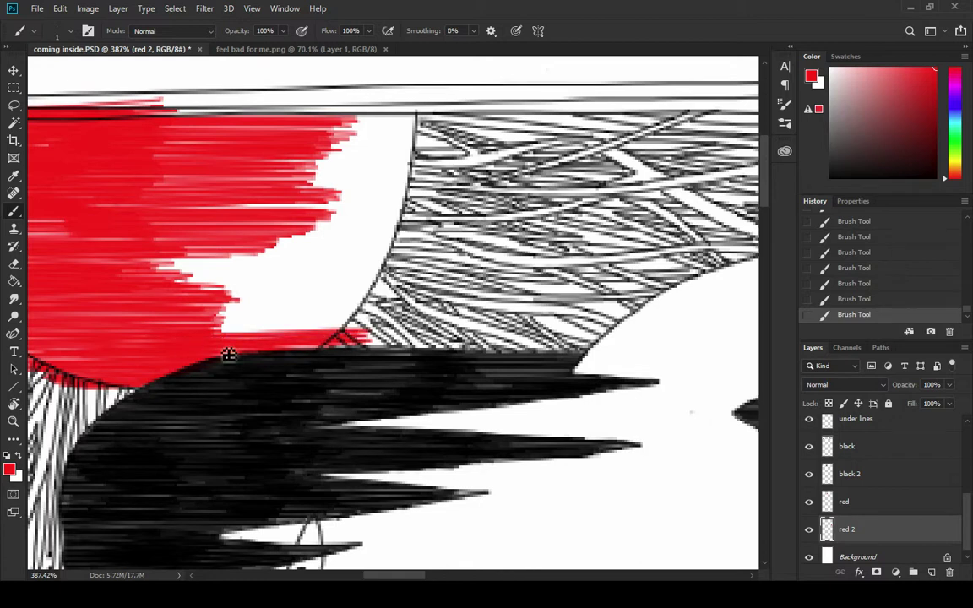
mouse_move(181, 354)
left_mouse_down()
mouse_move(372, 335)
mouse_move(166, 341)
mouse_move(153, 332)
mouse_move(388, 331)
mouse_move(420, 319)
mouse_move(201, 328)
mouse_move(199, 319)
mouse_move(177, 324)
mouse_move(396, 308)
mouse_move(147, 312)
left_mouse_up()
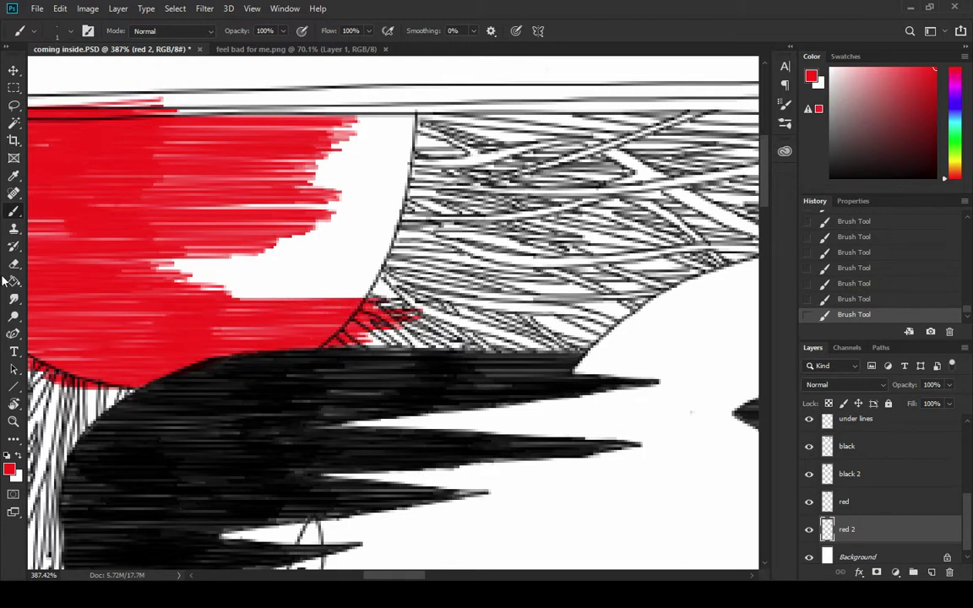
mouse_move(213, 297)
left_mouse_down()
mouse_move(387, 299)
mouse_move(170, 304)
mouse_move(393, 295)
mouse_move(141, 286)
mouse_move(344, 288)
mouse_move(118, 264)
mouse_move(361, 260)
mouse_move(203, 250)
mouse_move(346, 245)
mouse_move(403, 279)
mouse_move(118, 272)
mouse_move(396, 268)
mouse_move(102, 266)
mouse_move(348, 270)
mouse_move(206, 279)
mouse_move(309, 244)
left_mouse_up()
mouse_move(173, 258)
left_mouse_down()
mouse_move(393, 260)
mouse_move(159, 254)
mouse_move(418, 248)
mouse_move(165, 253)
mouse_move(365, 236)
mouse_move(160, 211)
mouse_move(369, 235)
mouse_move(256, 228)
mouse_move(382, 198)
left_mouse_up()
mouse_move(425, 231)
left_mouse_down()
mouse_move(391, 218)
mouse_move(218, 224)
left_mouse_up()
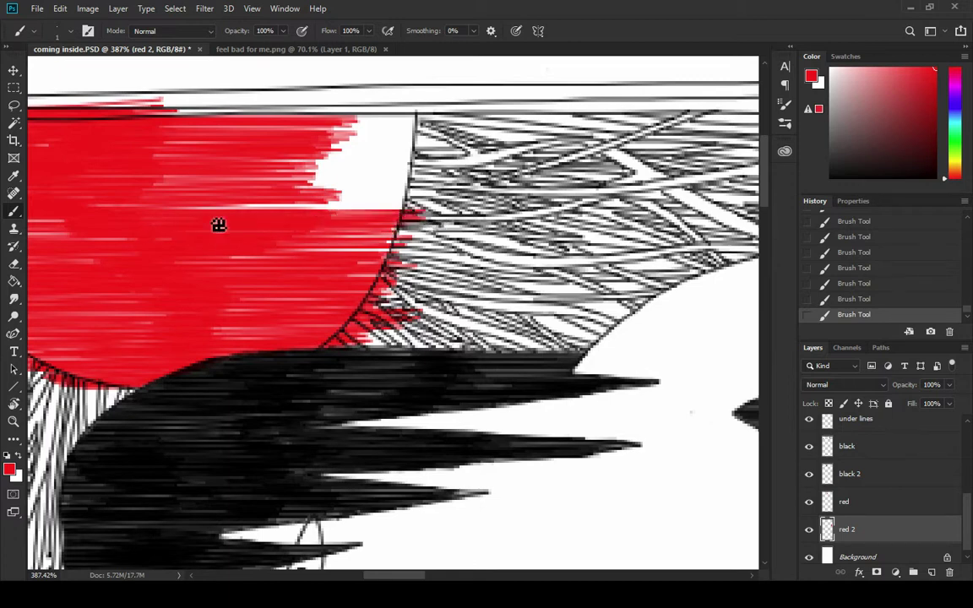
mouse_move(159, 218)
left_mouse_down()
mouse_move(403, 215)
mouse_move(323, 213)
left_mouse_up()
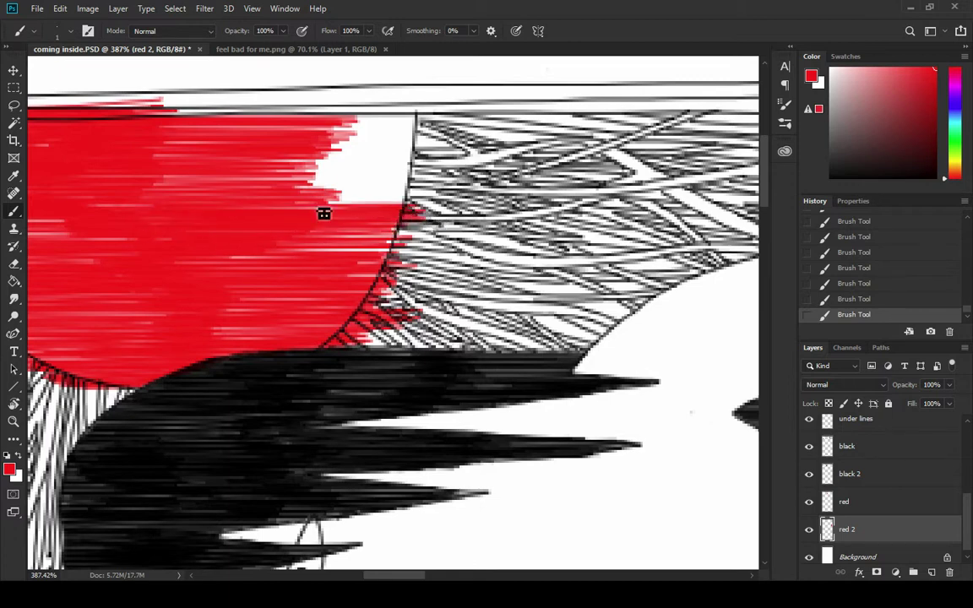
Step: Fill the remaining white corner between the circle's curved outline and the panel frame with red streaks, closing small gaps along the edge
left_click_drag(429, 220, 543, 389)
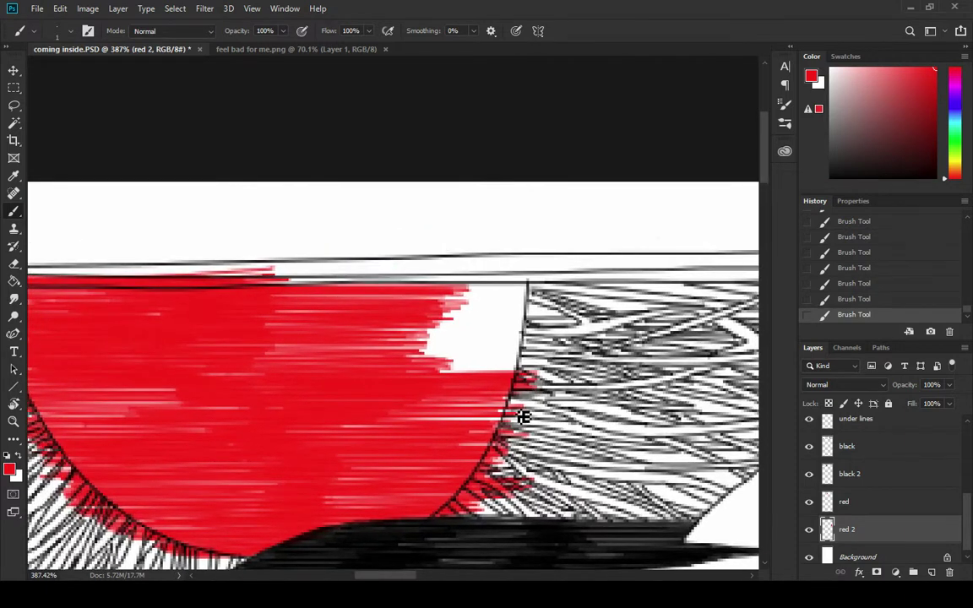
left_click_drag(389, 374, 561, 368)
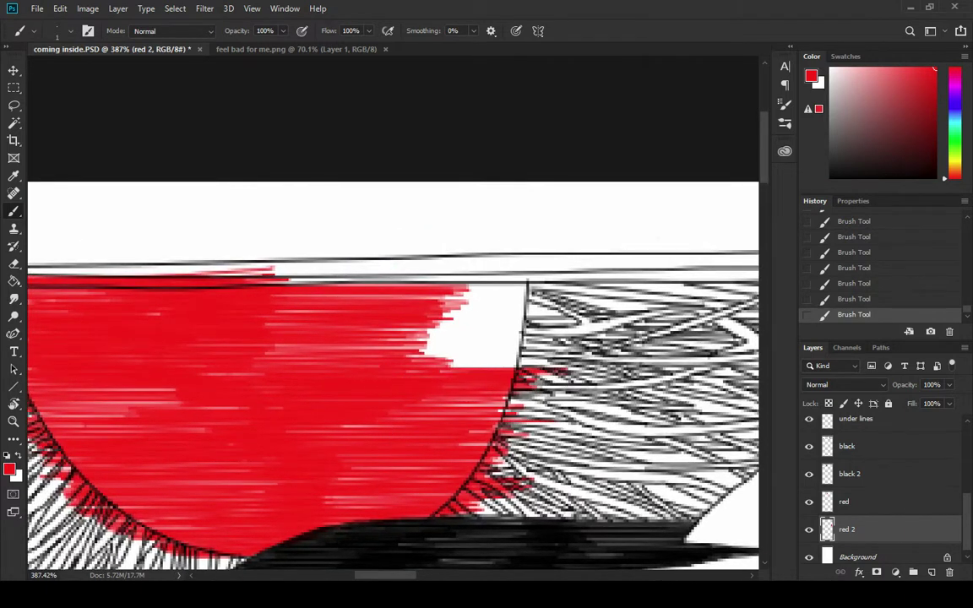
mouse_move(374, 371)
left_mouse_down()
mouse_move(511, 342)
mouse_move(571, 365)
mouse_move(534, 354)
mouse_move(301, 356)
left_mouse_up()
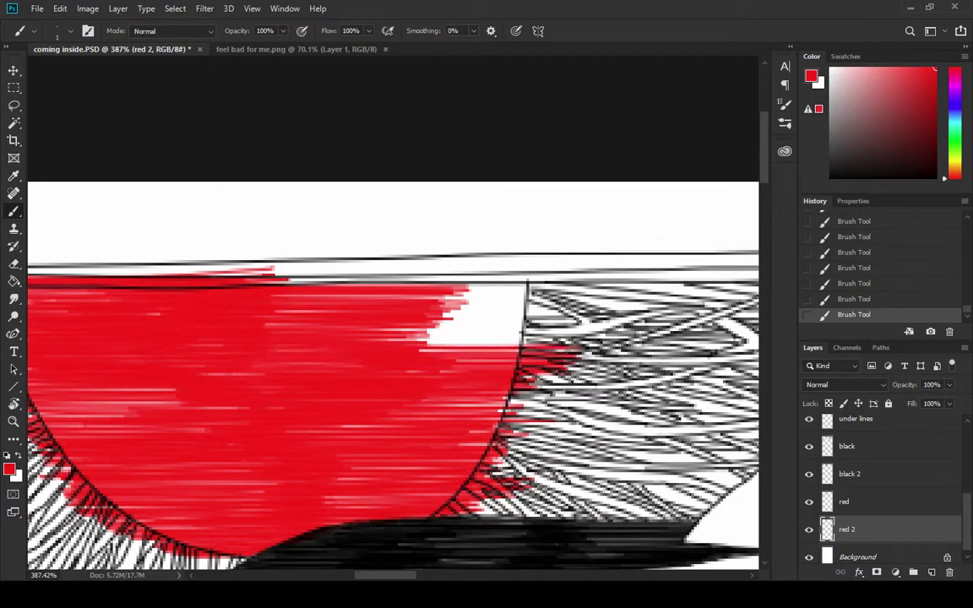
mouse_move(409, 351)
left_mouse_down()
mouse_move(543, 356)
mouse_move(339, 345)
mouse_move(555, 350)
mouse_move(581, 341)
mouse_move(341, 338)
mouse_move(378, 345)
mouse_move(558, 334)
mouse_move(306, 330)
mouse_move(489, 344)
left_mouse_up()
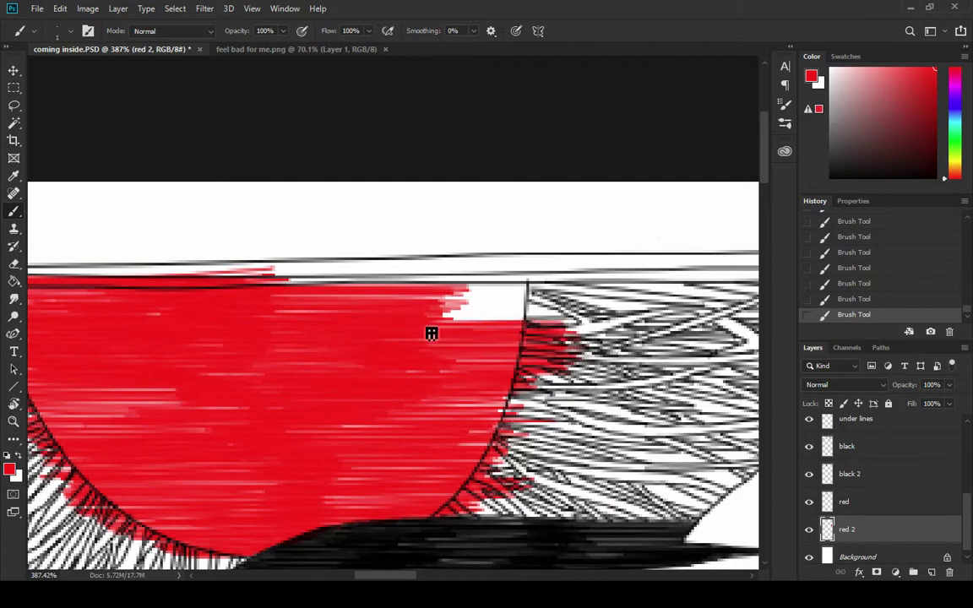
mouse_move(431, 334)
left_mouse_down()
mouse_move(288, 292)
mouse_move(380, 324)
mouse_move(553, 322)
mouse_move(335, 313)
mouse_move(555, 309)
mouse_move(296, 303)
mouse_move(530, 289)
mouse_move(517, 307)
mouse_move(323, 305)
mouse_move(542, 299)
mouse_move(338, 291)
mouse_move(575, 299)
mouse_move(427, 314)
left_mouse_up()
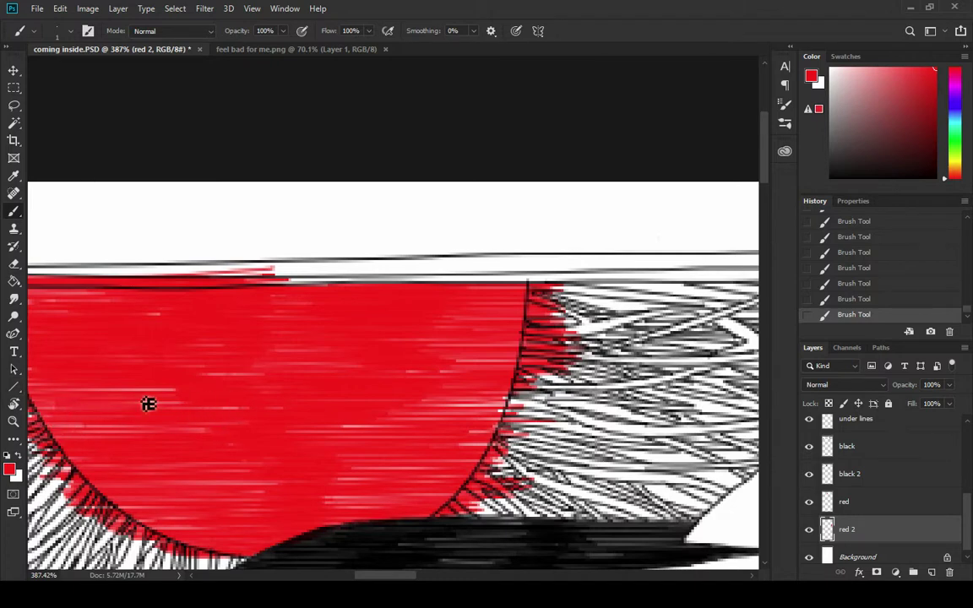
mouse_move(148, 403)
left_mouse_down()
mouse_move(223, 425)
mouse_move(63, 440)
left_mouse_up()
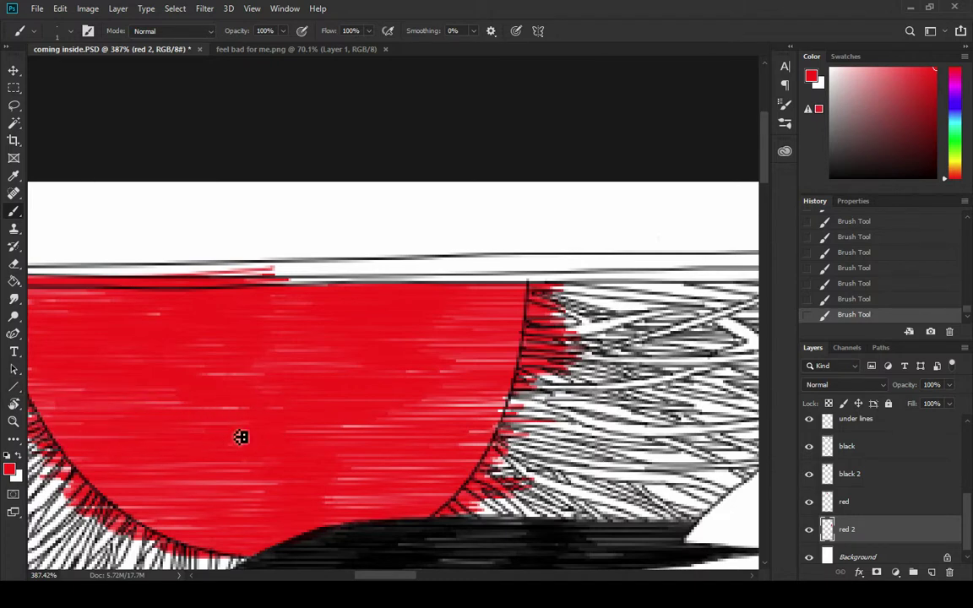
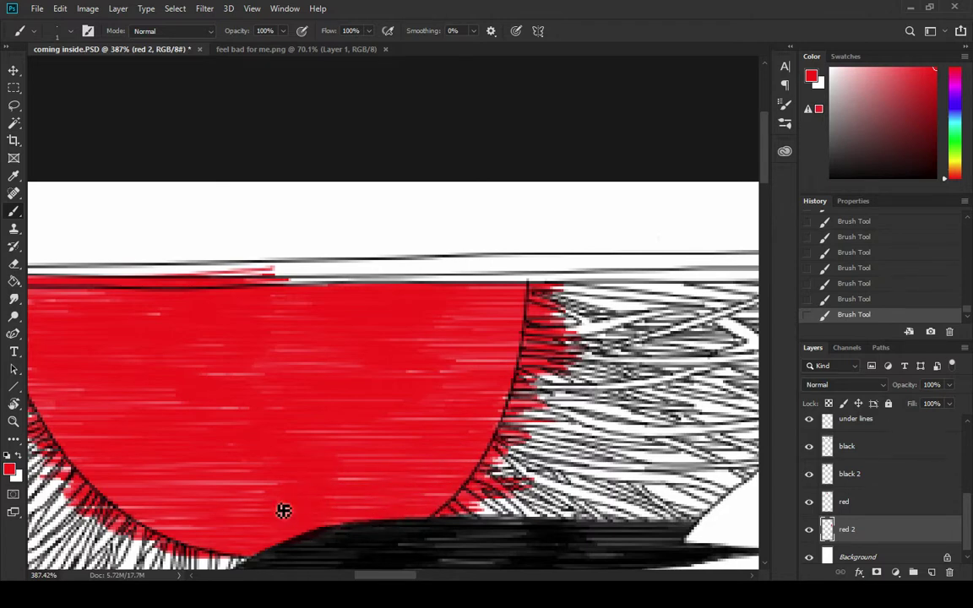
Step: Hide the "black 3" layer and erase the red that spills past the hair outline on "red 2"
scroll(332, 469, "down", 6)
scroll(230, 491, "up", 4)
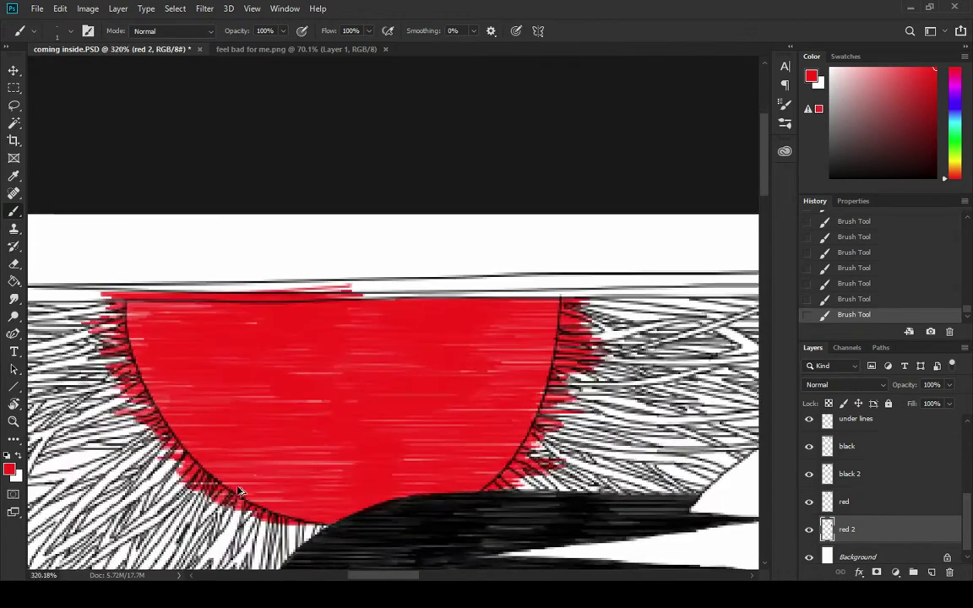
scroll(853, 478, "up", 3)
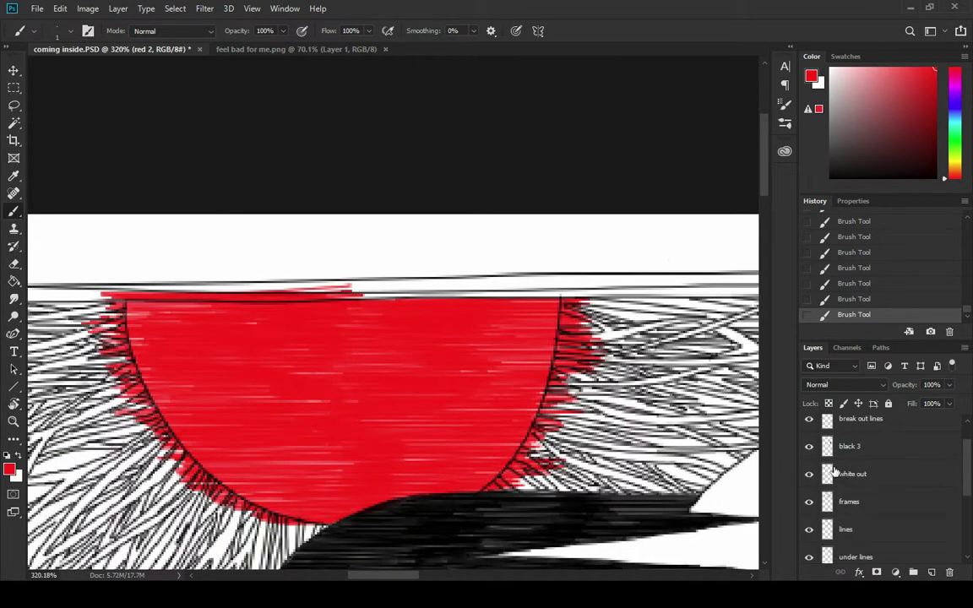
left_click(809, 447)
scroll(402, 484, "up", 3)
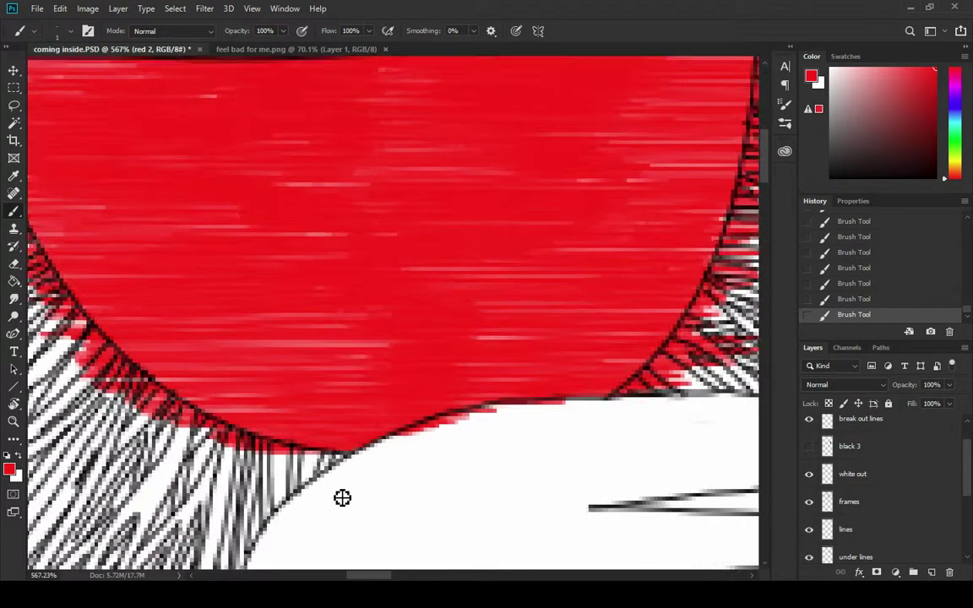
key("e")
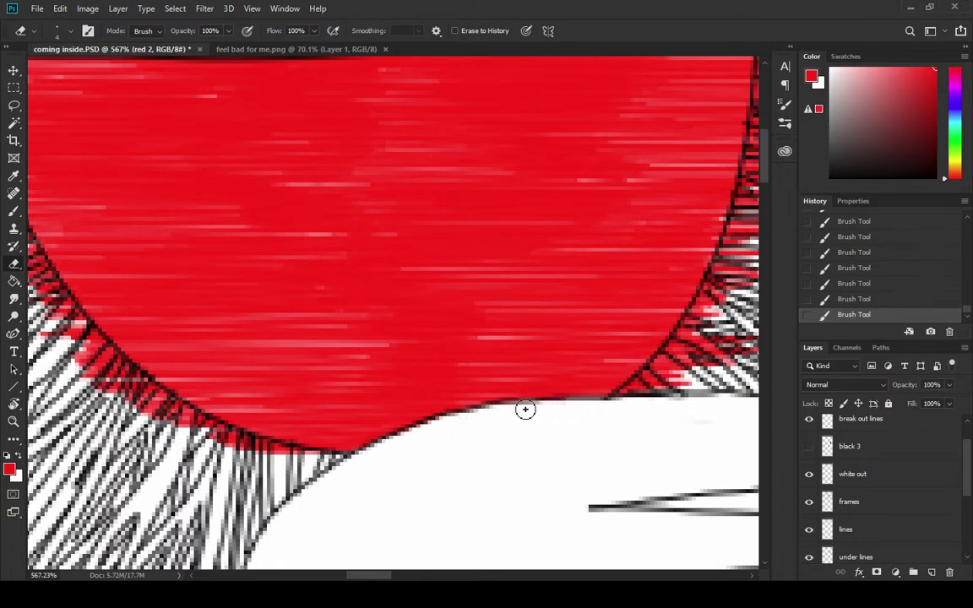
Step: Erase the red overspill outside the circle's first curved side, from the hair to the panel frame, with a size 9 eraser
left_click_drag(235, 377, 435, 395)
mouse_move(245, 342)
left_mouse_down()
mouse_move(300, 390)
mouse_move(422, 449)
left_mouse_up()
key("bracketleft")
key("bracketleft")
left_click_drag(346, 397, 447, 452)
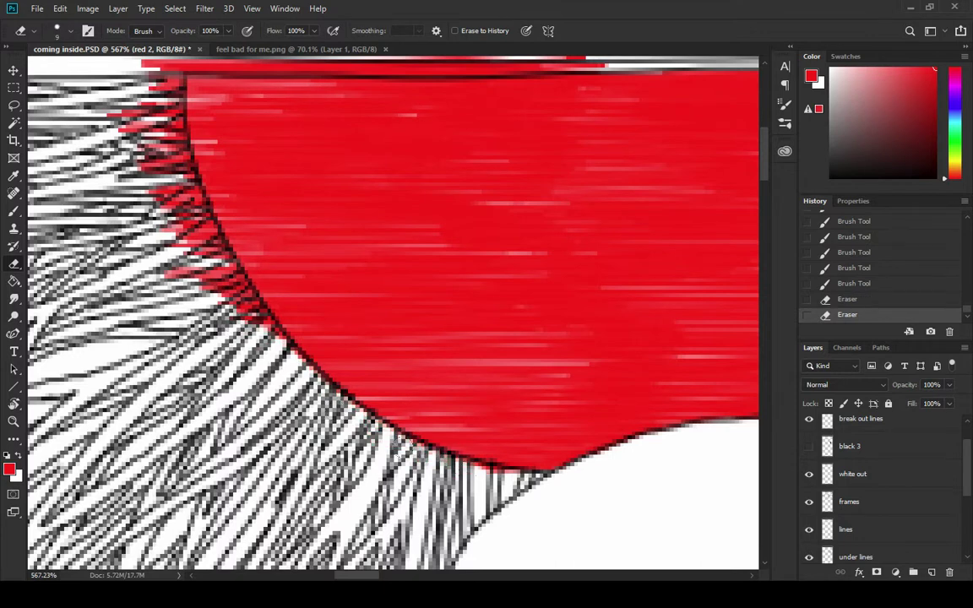
left_click_drag(317, 428, 420, 523)
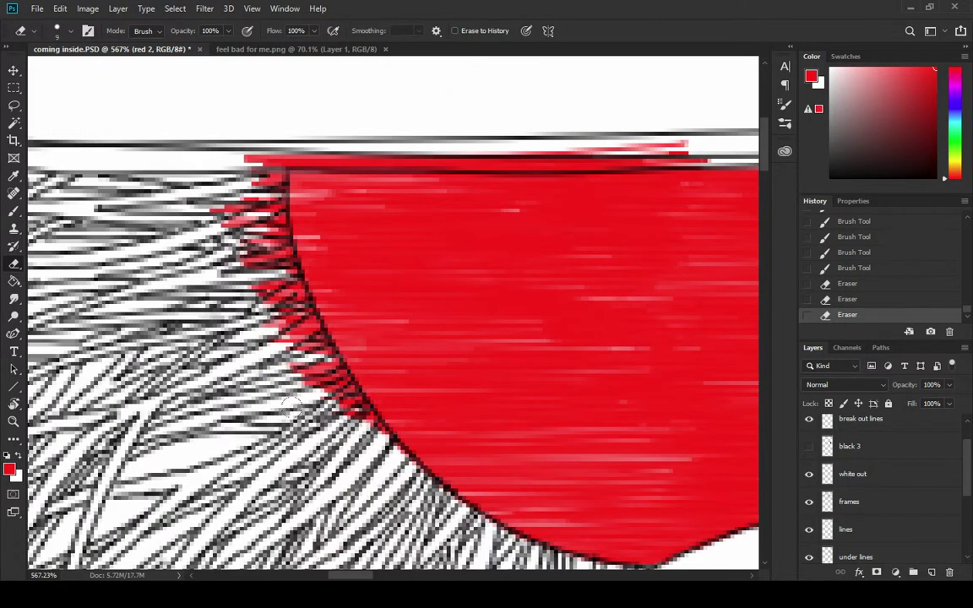
mouse_move(291, 405)
left_mouse_down()
mouse_move(258, 291)
mouse_move(294, 328)
left_mouse_up()
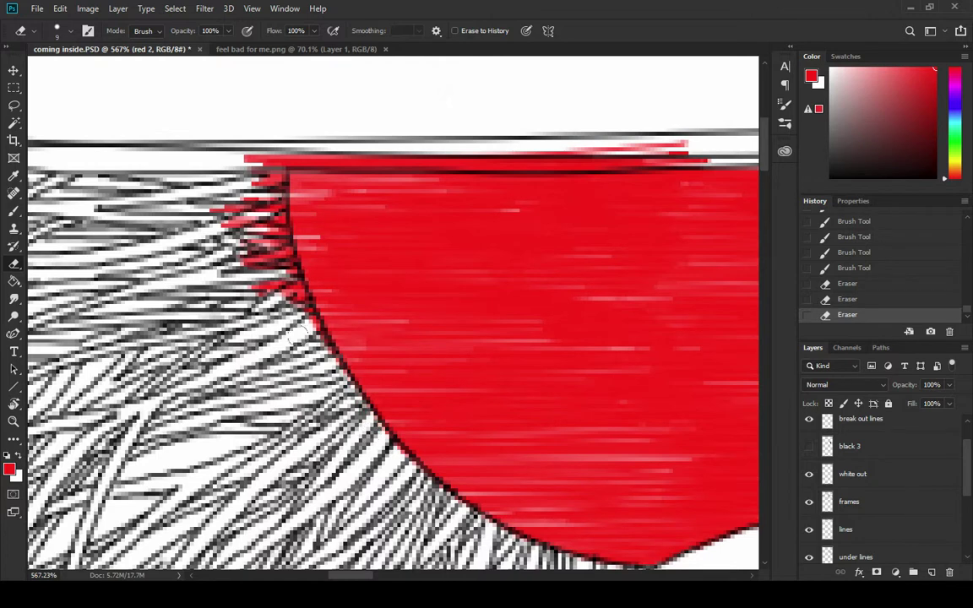
mouse_move(203, 193)
left_mouse_down()
mouse_move(232, 232)
mouse_move(238, 155)
mouse_move(272, 162)
left_mouse_up()
left_click_drag(282, 209, 277, 262)
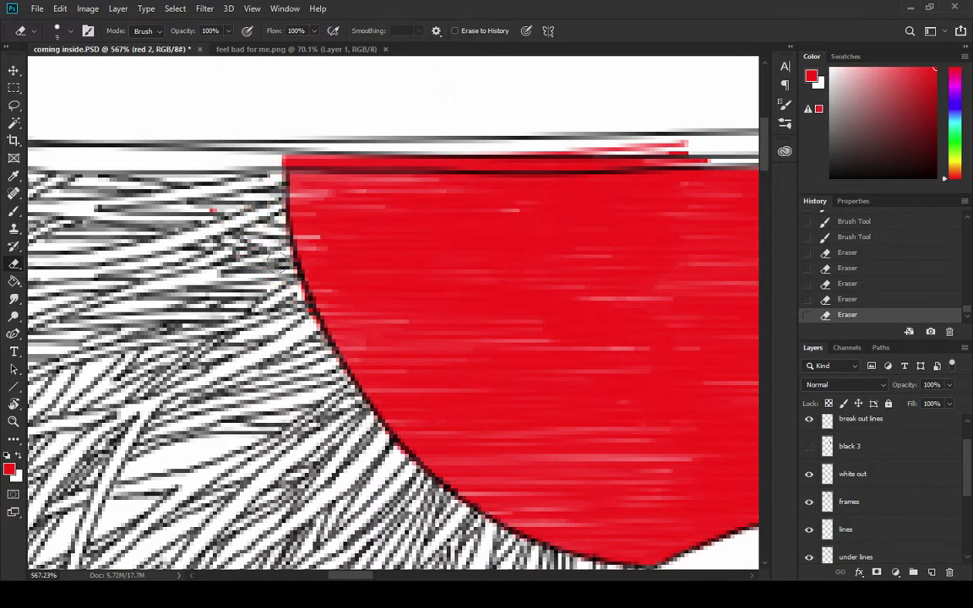
Step: Erase the red streaks that extend beyond the panel's frame line along the circle's straight edge with a size 5 eraser
left_click_drag(177, 144, 86, 251)
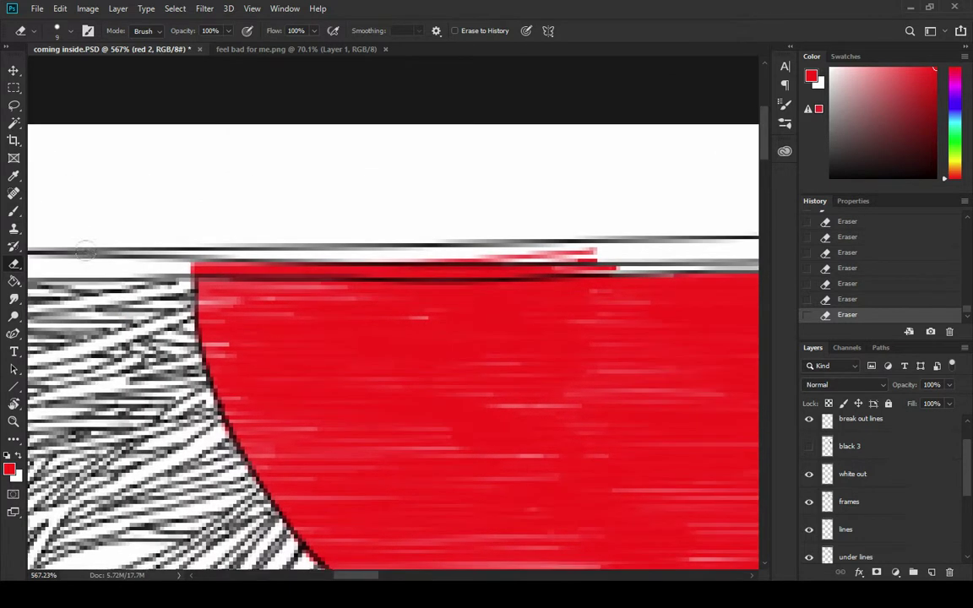
mouse_move(179, 261)
left_mouse_down()
mouse_move(441, 270)
mouse_move(352, 265)
mouse_move(517, 261)
left_mouse_up()
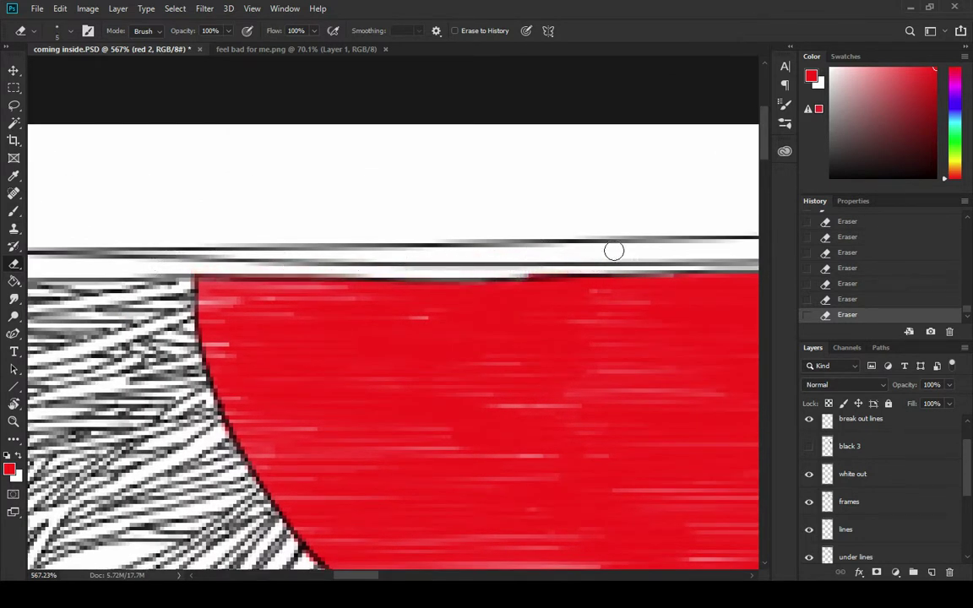
left_click_drag(492, 268, 173, 293)
Step: Erase the red overspill outside the circle's opposite curved side, starting at the hair, with a size 10 eraser
left_click_drag(524, 322, 187, 224)
left_click_drag(331, 370, 466, 186)
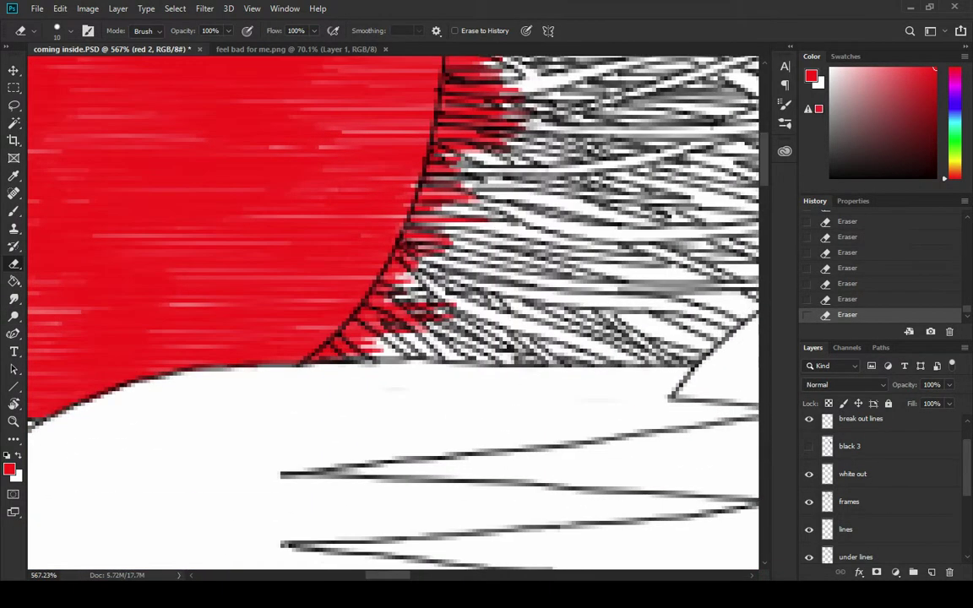
left_click_drag(352, 394, 330, 364)
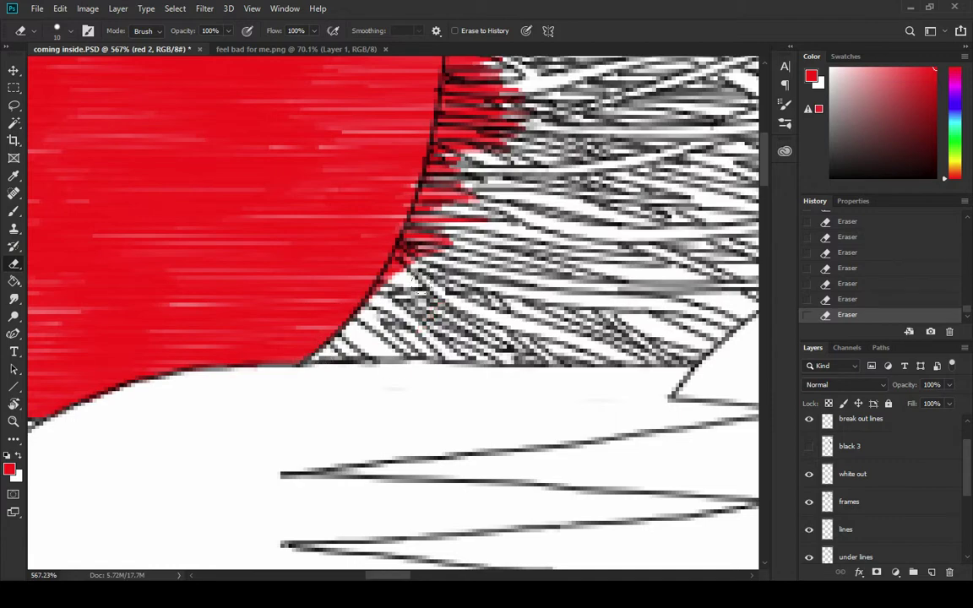
mouse_move(480, 211)
left_mouse_down()
mouse_move(433, 275)
mouse_move(410, 286)
left_mouse_up()
left_click_drag(435, 232, 390, 302)
left_click_drag(486, 244, 296, 496)
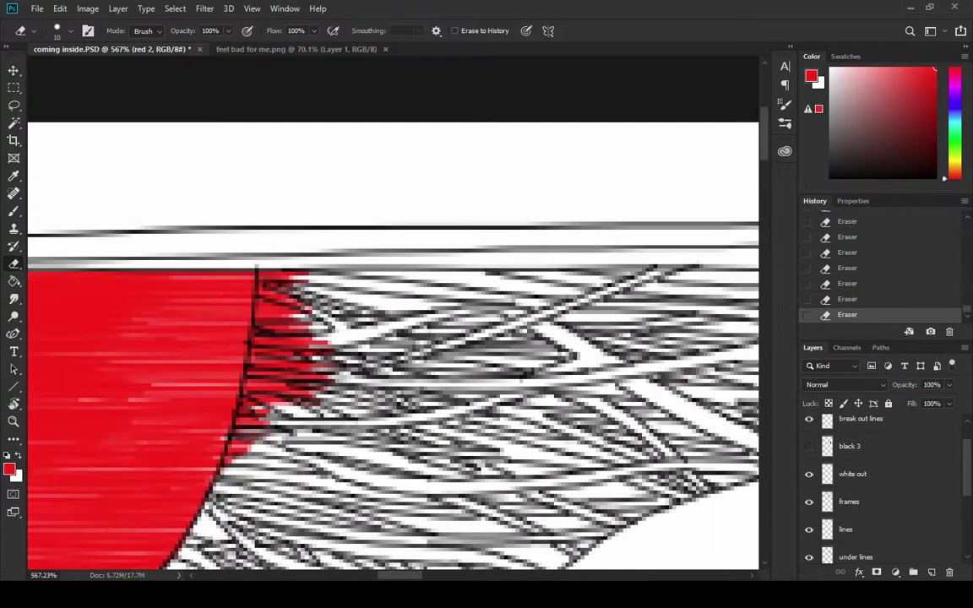
Step: Rotate the canvas view back upright and erase the remaining red overspill between the circle's outline and the panel frame
key("r")
left_click_drag(540, 201, 521, 483)
mouse_move(277, 193)
left_mouse_down()
mouse_move(303, 207)
mouse_move(434, 233)
left_mouse_up()
mouse_move(390, 180)
left_mouse_down()
mouse_move(343, 190)
mouse_move(359, 185)
mouse_move(227, 163)
mouse_move(218, 142)
mouse_move(216, 157)
mouse_move(355, 168)
left_mouse_up()
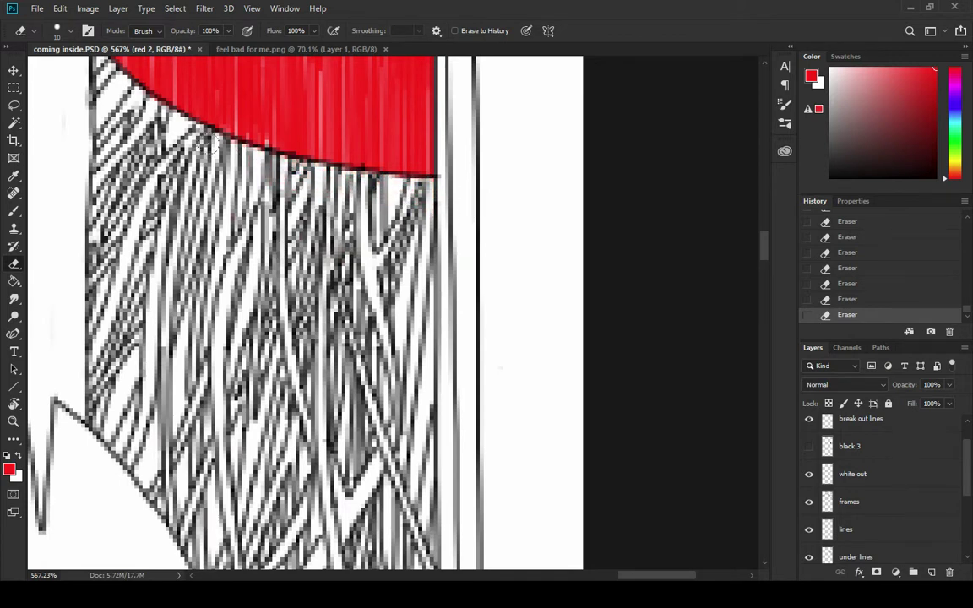
Step: Make the "black 3" layer visible again to restore the figure's black hair
scroll(363, 298, "down", 8)
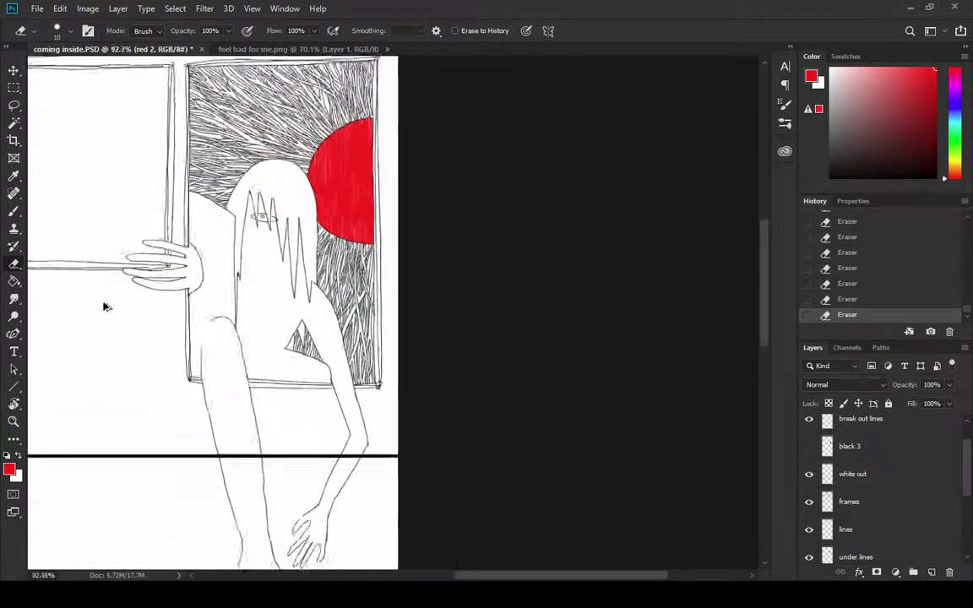
scroll(418, 271, "up", 2)
left_click(808, 446)
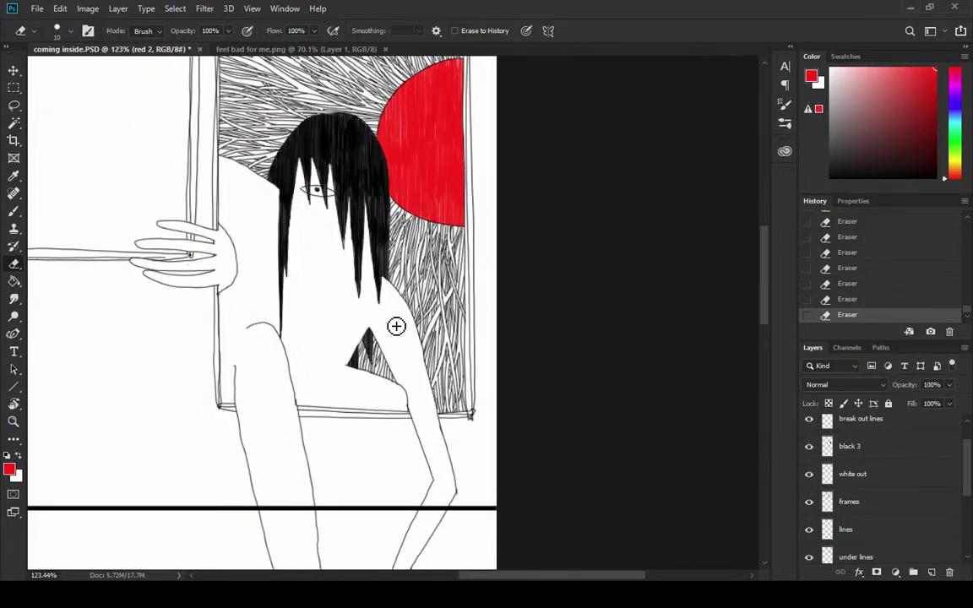
Step: Examine the filled red circle and the black hair alongside the other panels of the comic page
scroll(295, 245, "up", 2)
scroll(286, 254, "up", 3)
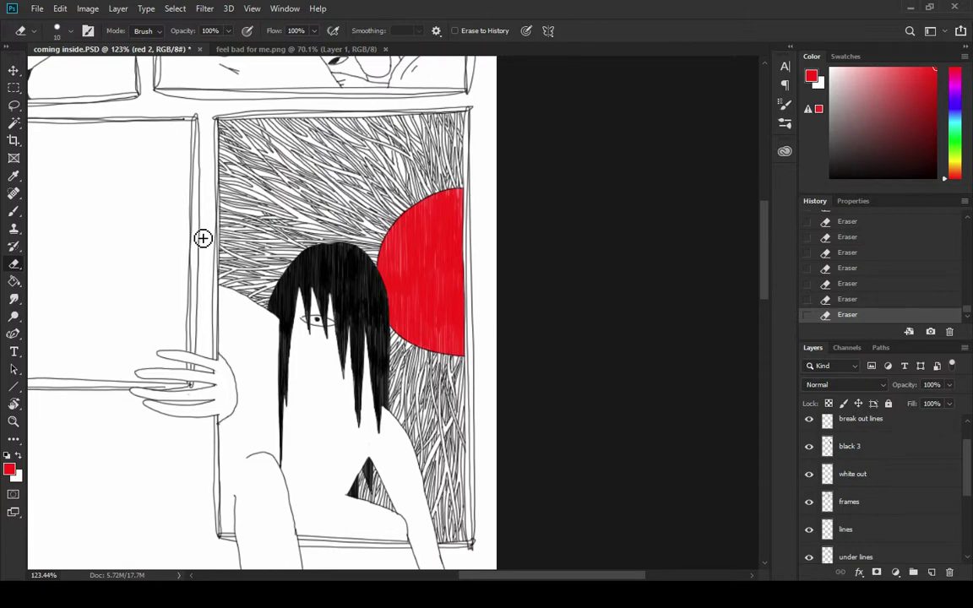
scroll(98, 293, "down", 2)
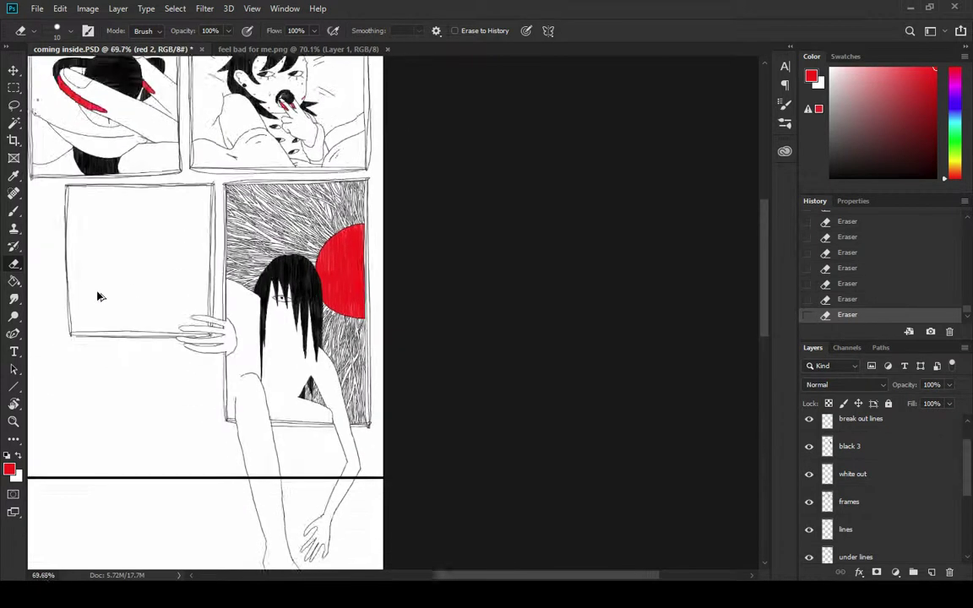
scroll(128, 279, "up", 1)
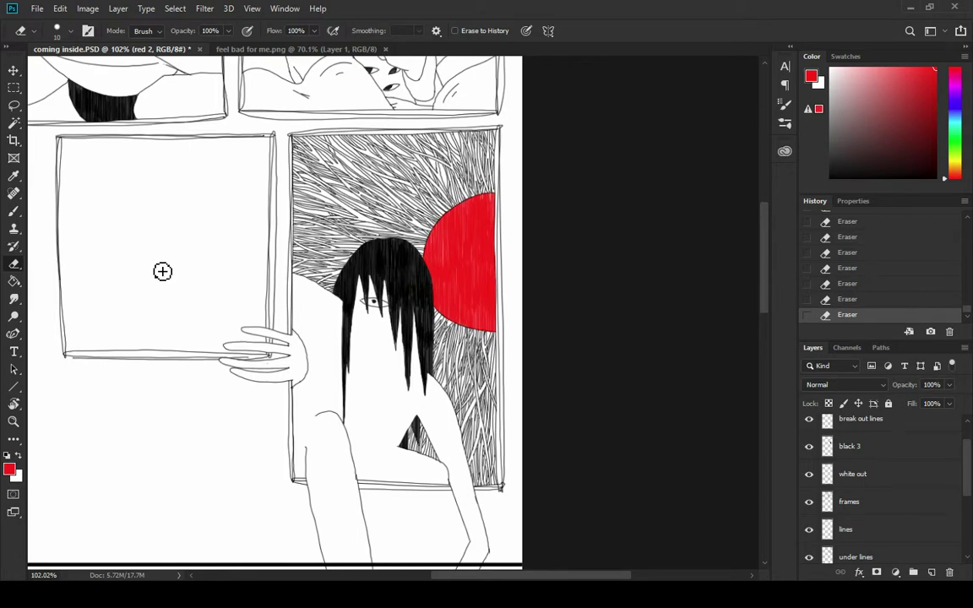
scroll(198, 219, "down", 3)
scroll(135, 198, "up", 3)
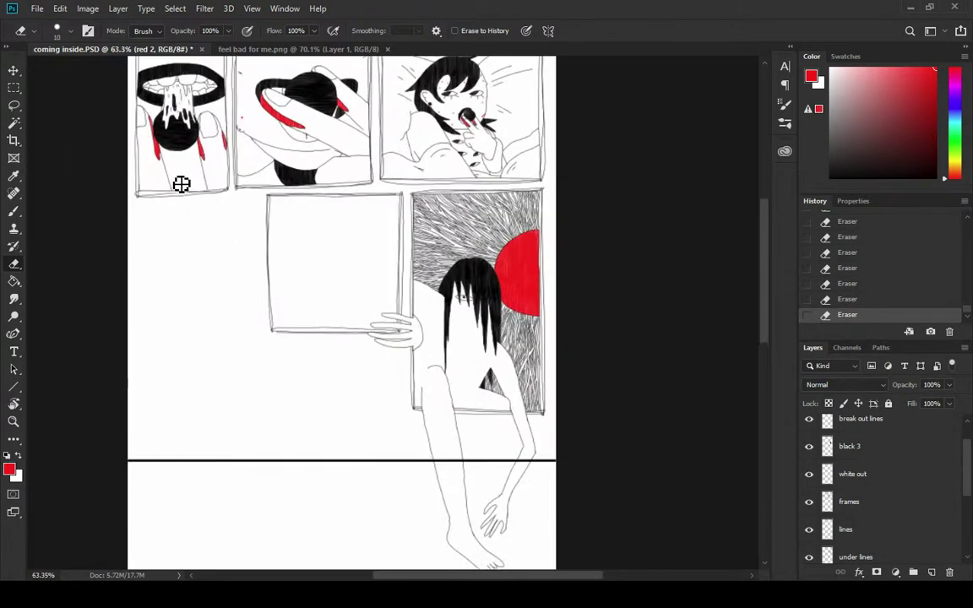
scroll(182, 184, "up", 2)
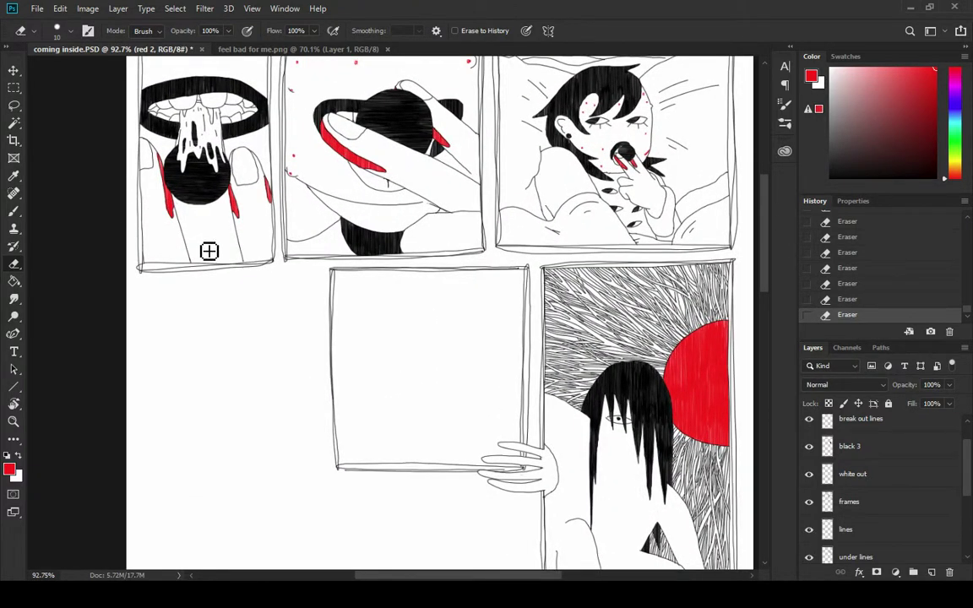
scroll(210, 252, "down", 4)
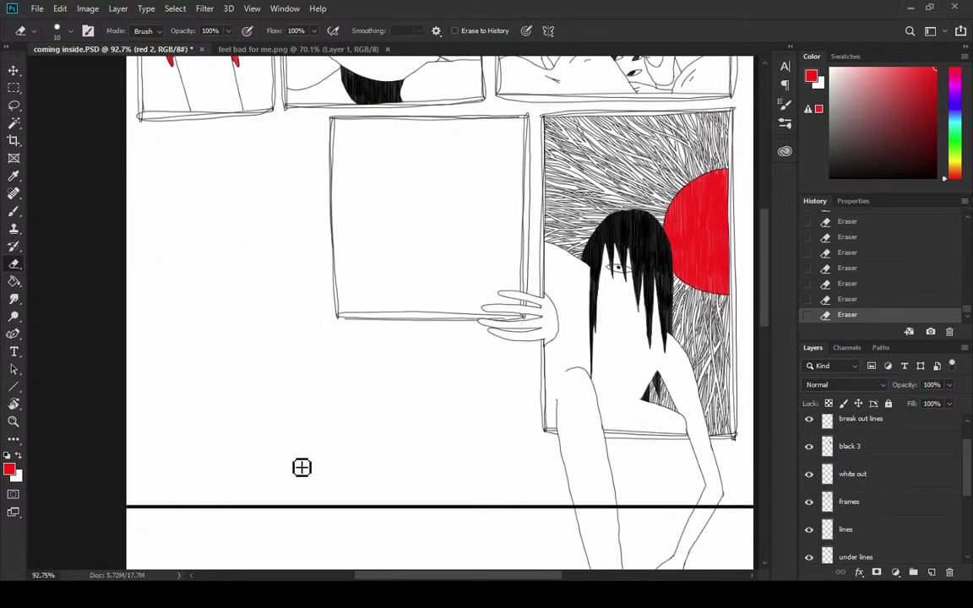